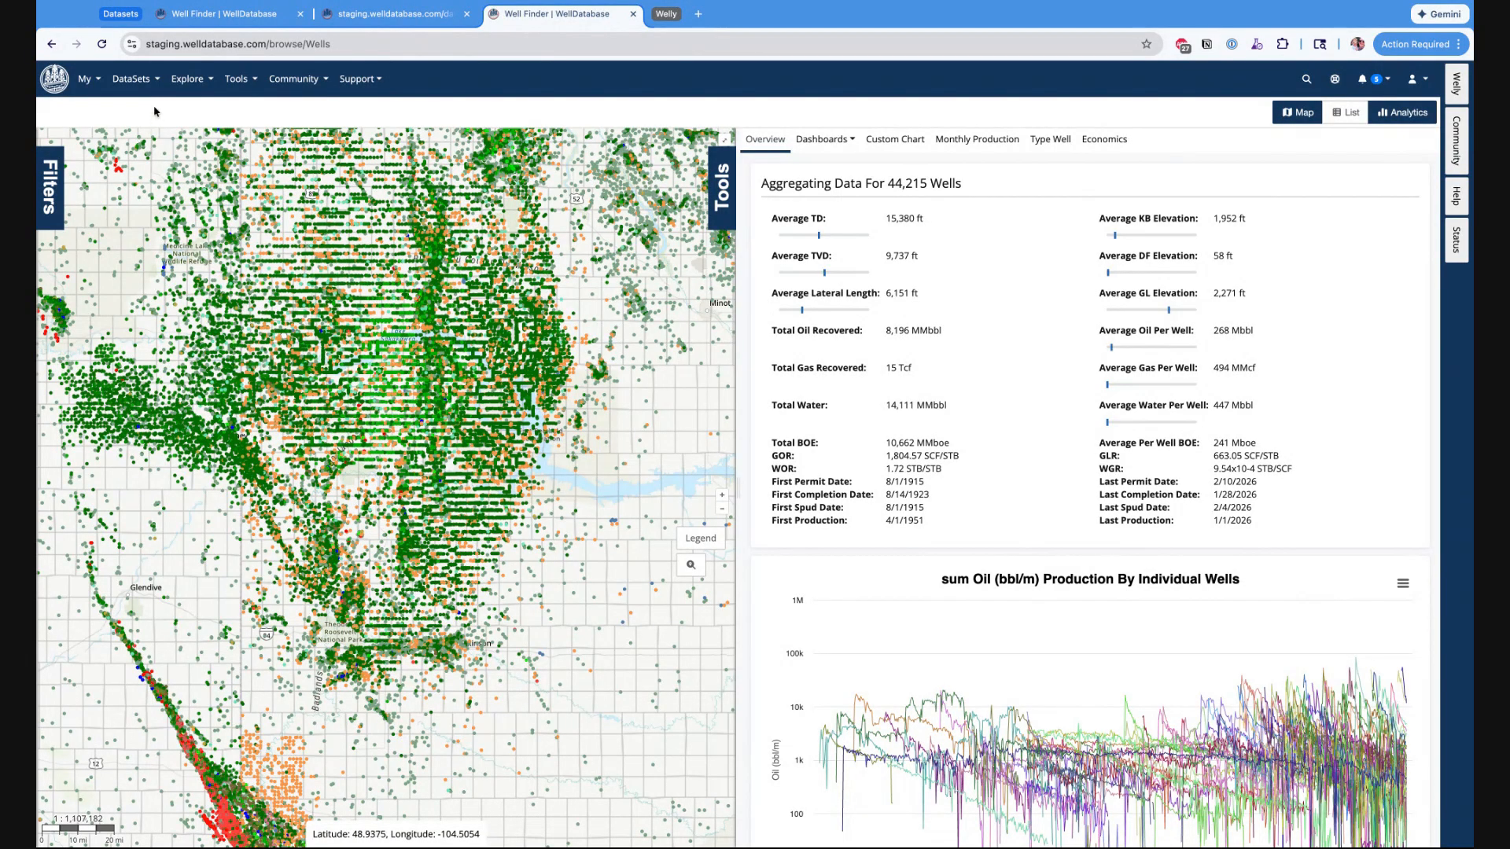
# Step: Create a new data set named "Webinar Dataset"
pyautogui.click(126, 79)
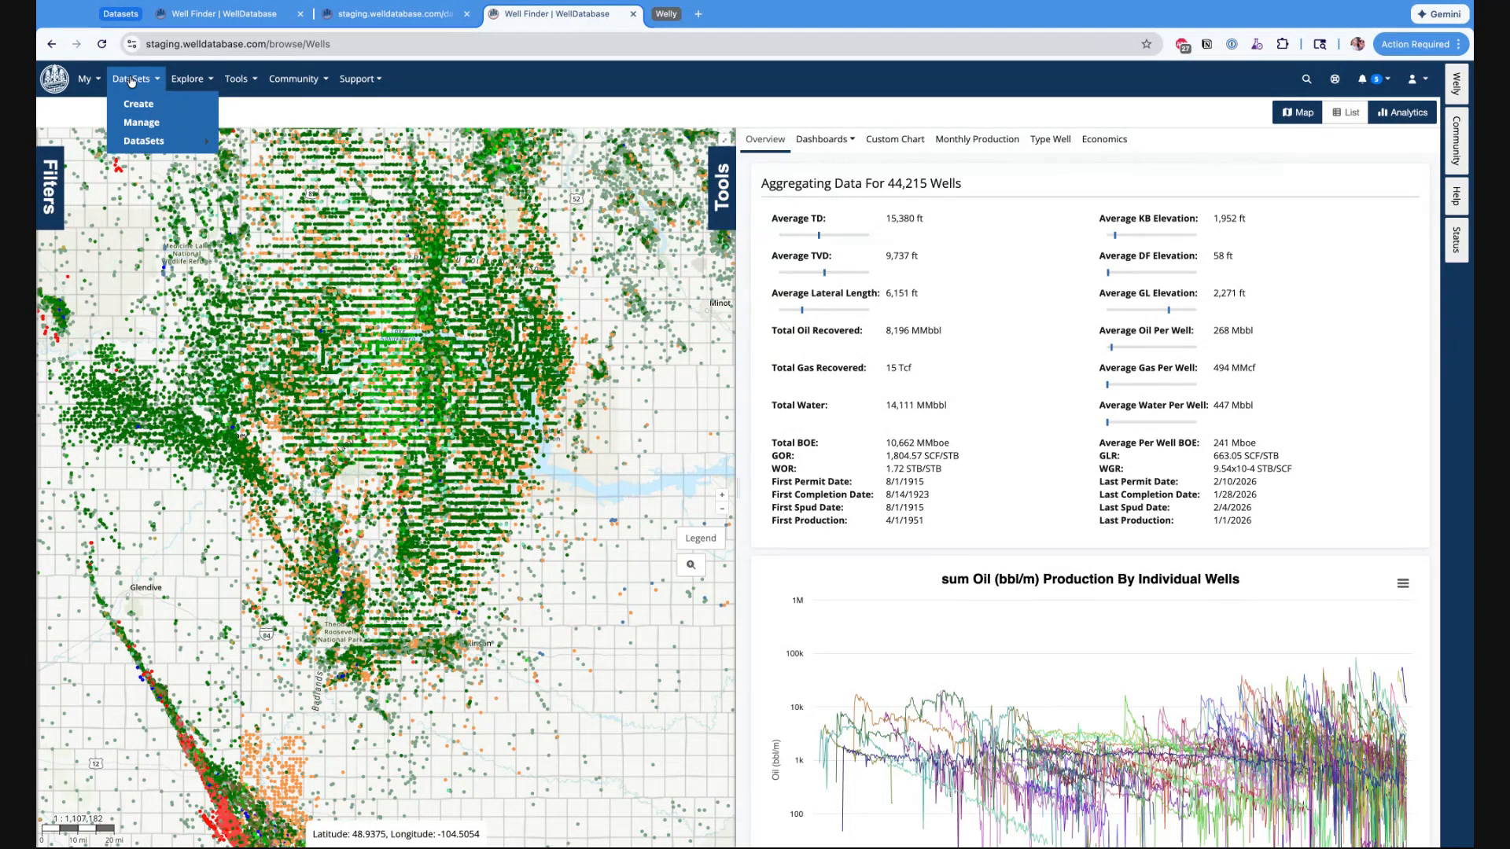
pyautogui.click(138, 104)
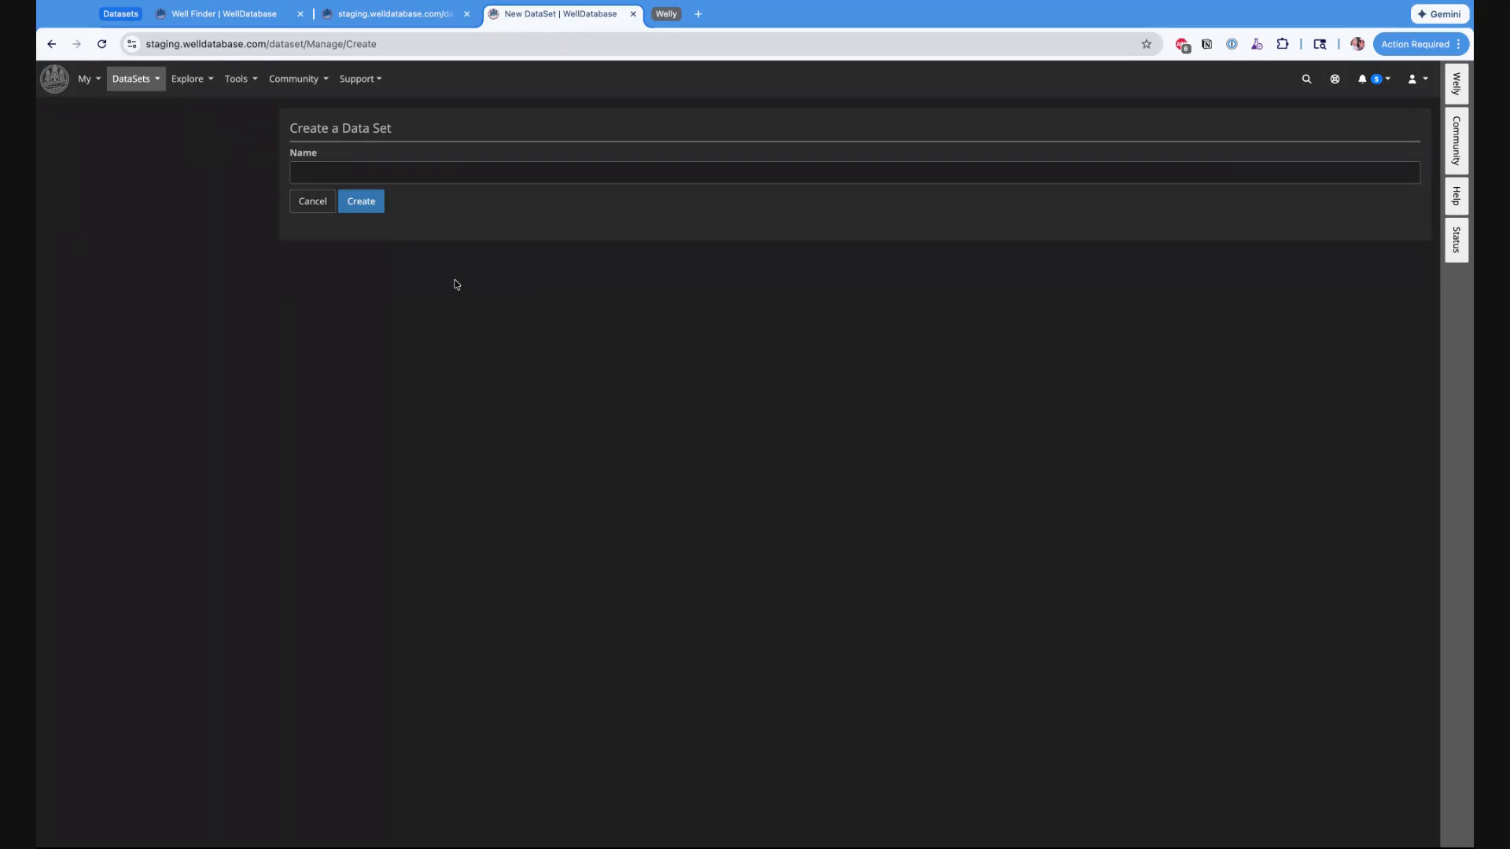
pyautogui.click(534, 172)
pyautogui.click(530, 172)
pyautogui.write('Weblina')
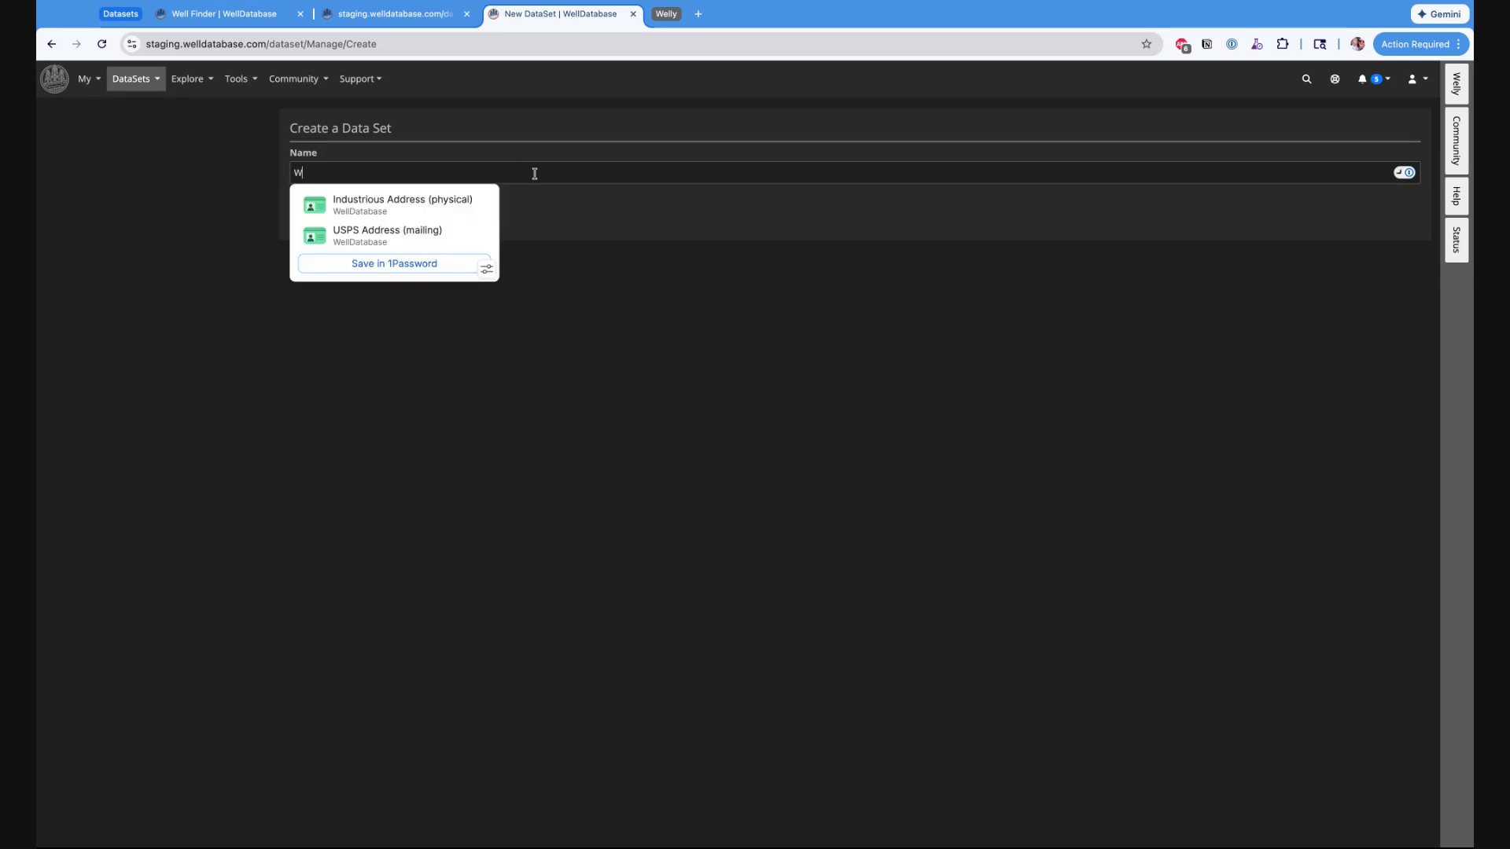
pyautogui.press('BackSpace')
pyautogui.press('BackSpace')
pyautogui.press('BackSpace')
pyautogui.press('BackSpace')
pyautogui.write('inar Dataset')
pyautogui.click(644, 376)
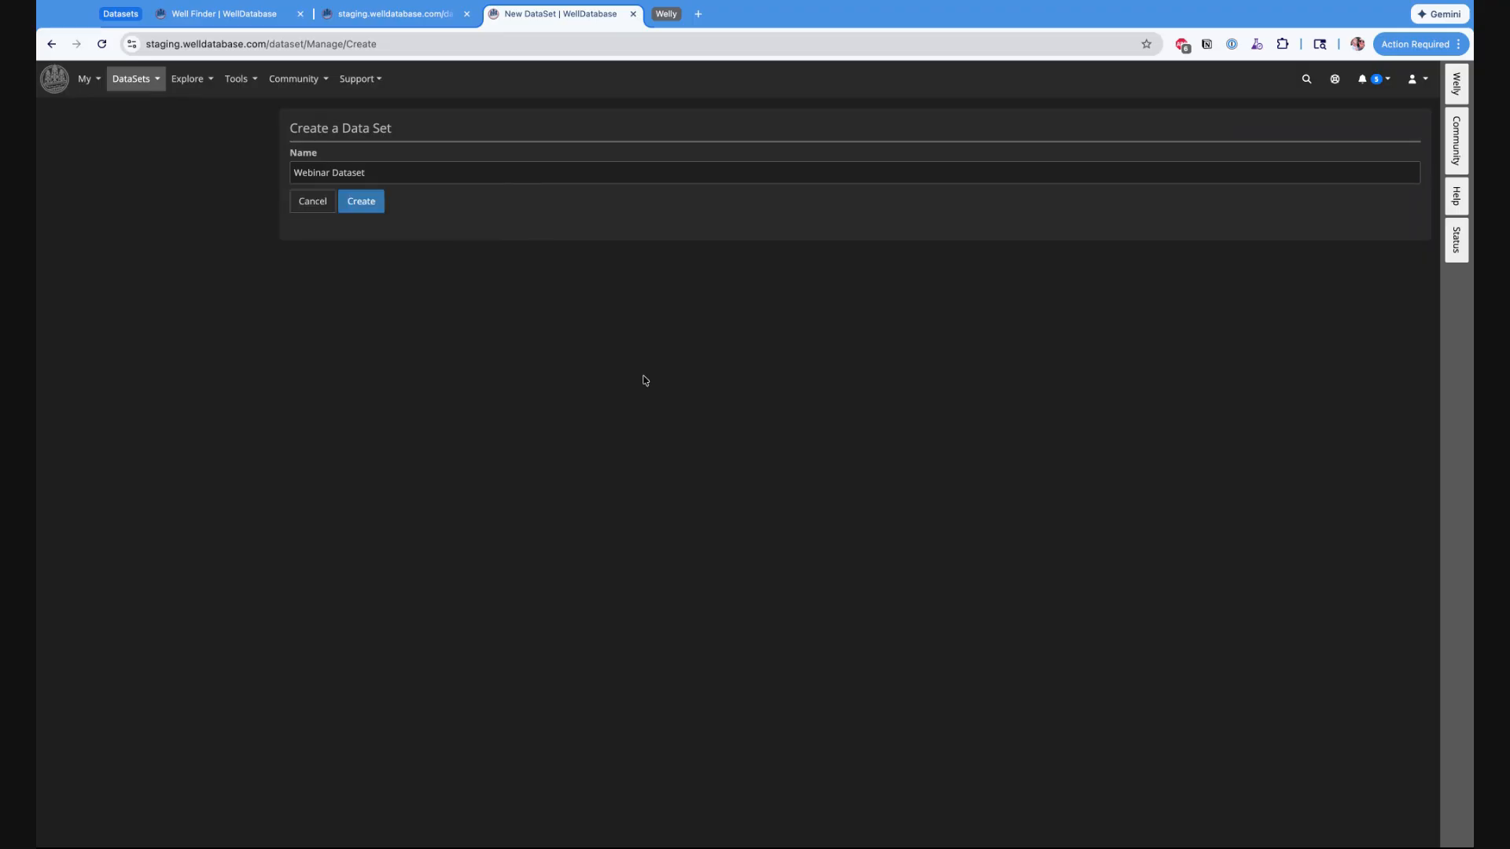
pyautogui.click(374, 211)
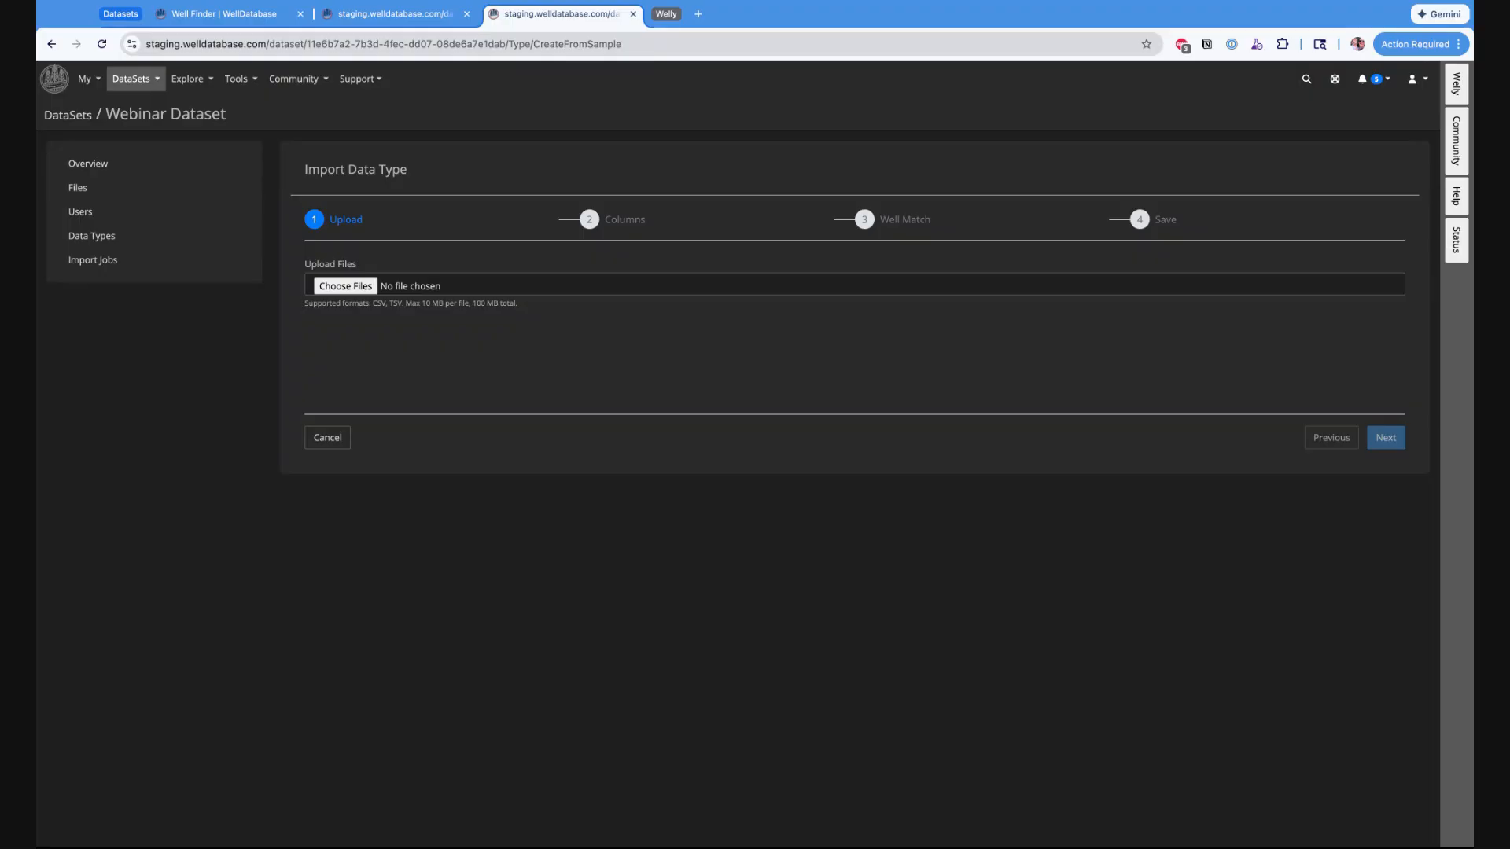
# Step: Upload WellData_safe_api_fixed.csv as the sample file for the data type import and continue to the column review
pyautogui.click(345, 286)
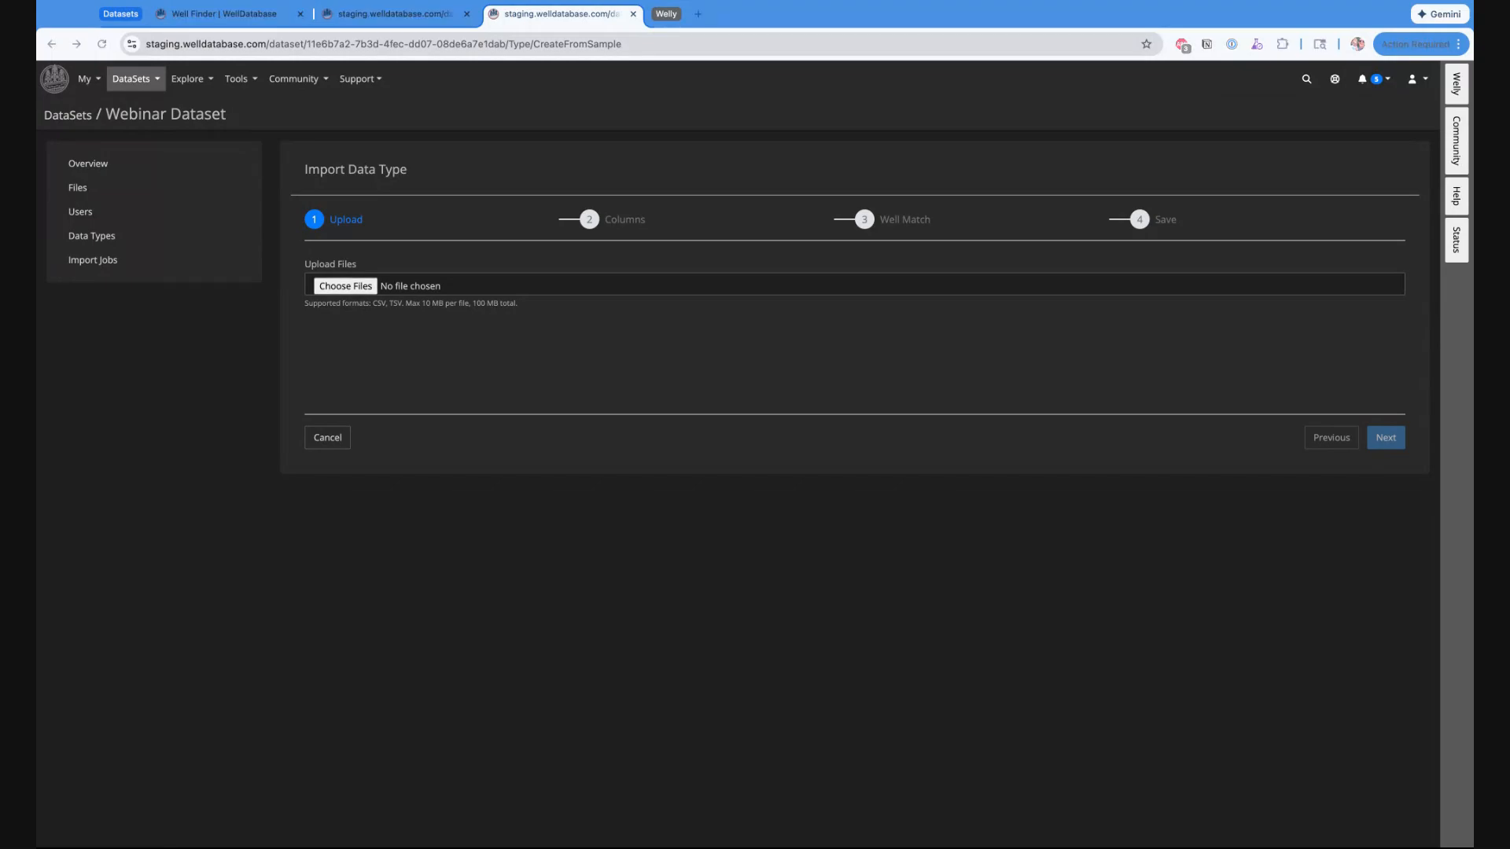
pyautogui.click(844, 698)
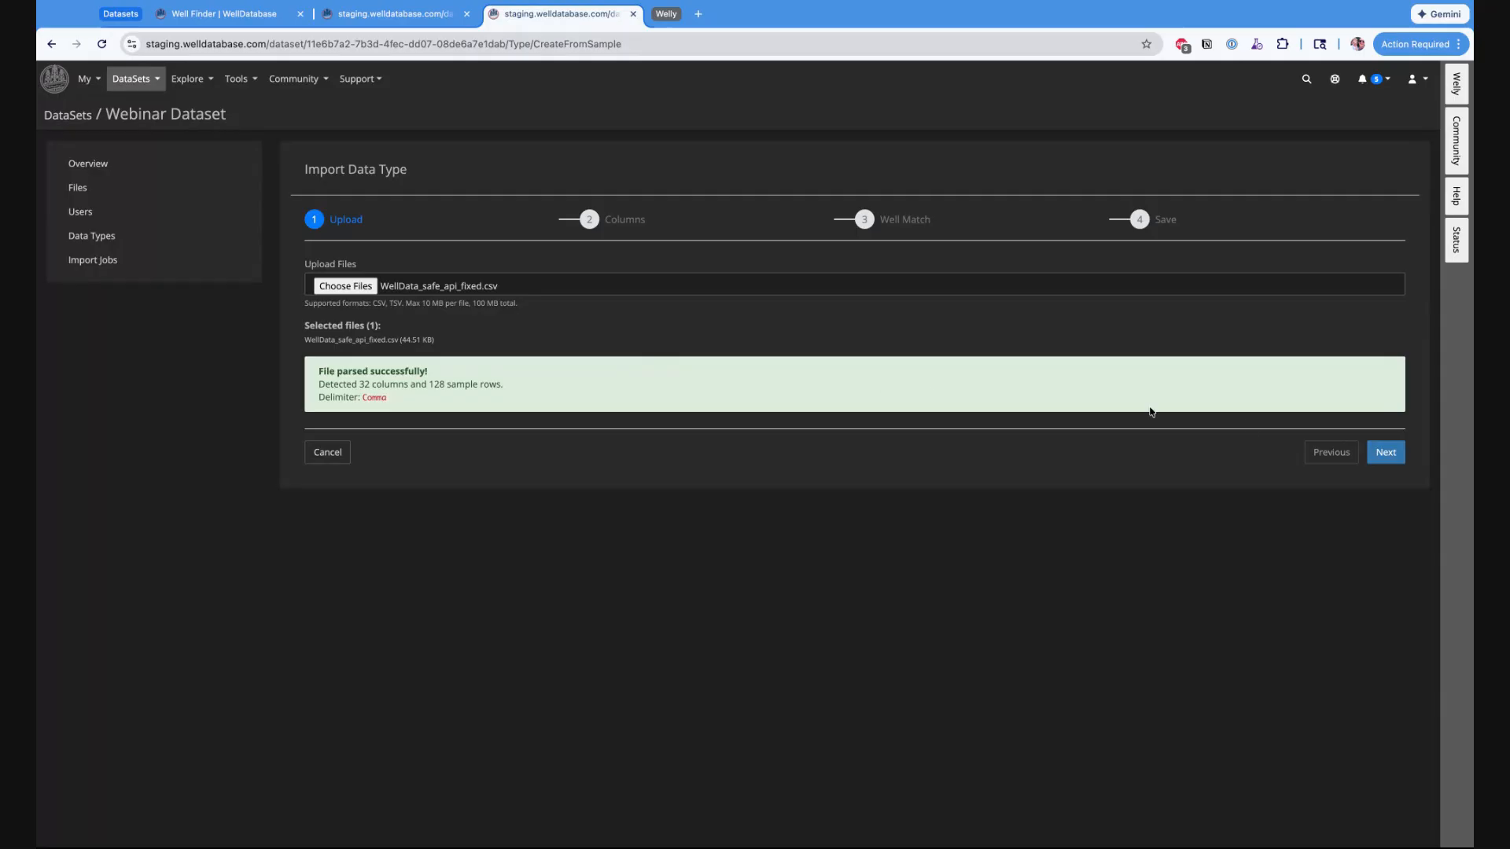
pyautogui.click(1392, 462)
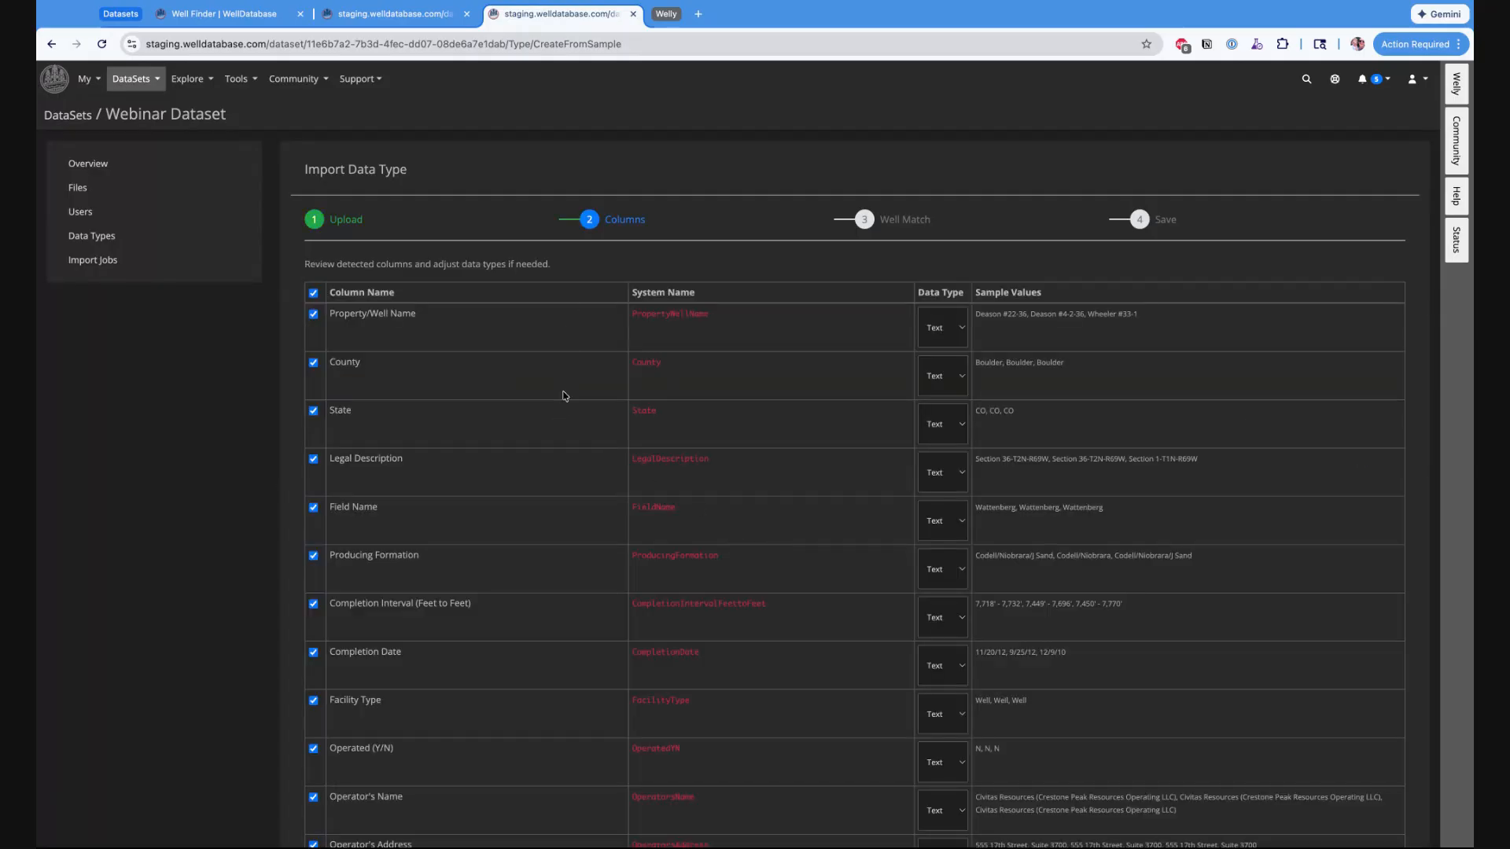
# Step: Review the detected columns, keep all of them selected as Text, and continue to well matching
pyautogui.click(313, 314)
pyautogui.click(314, 314)
pyautogui.scroll(-1, 470, 453)
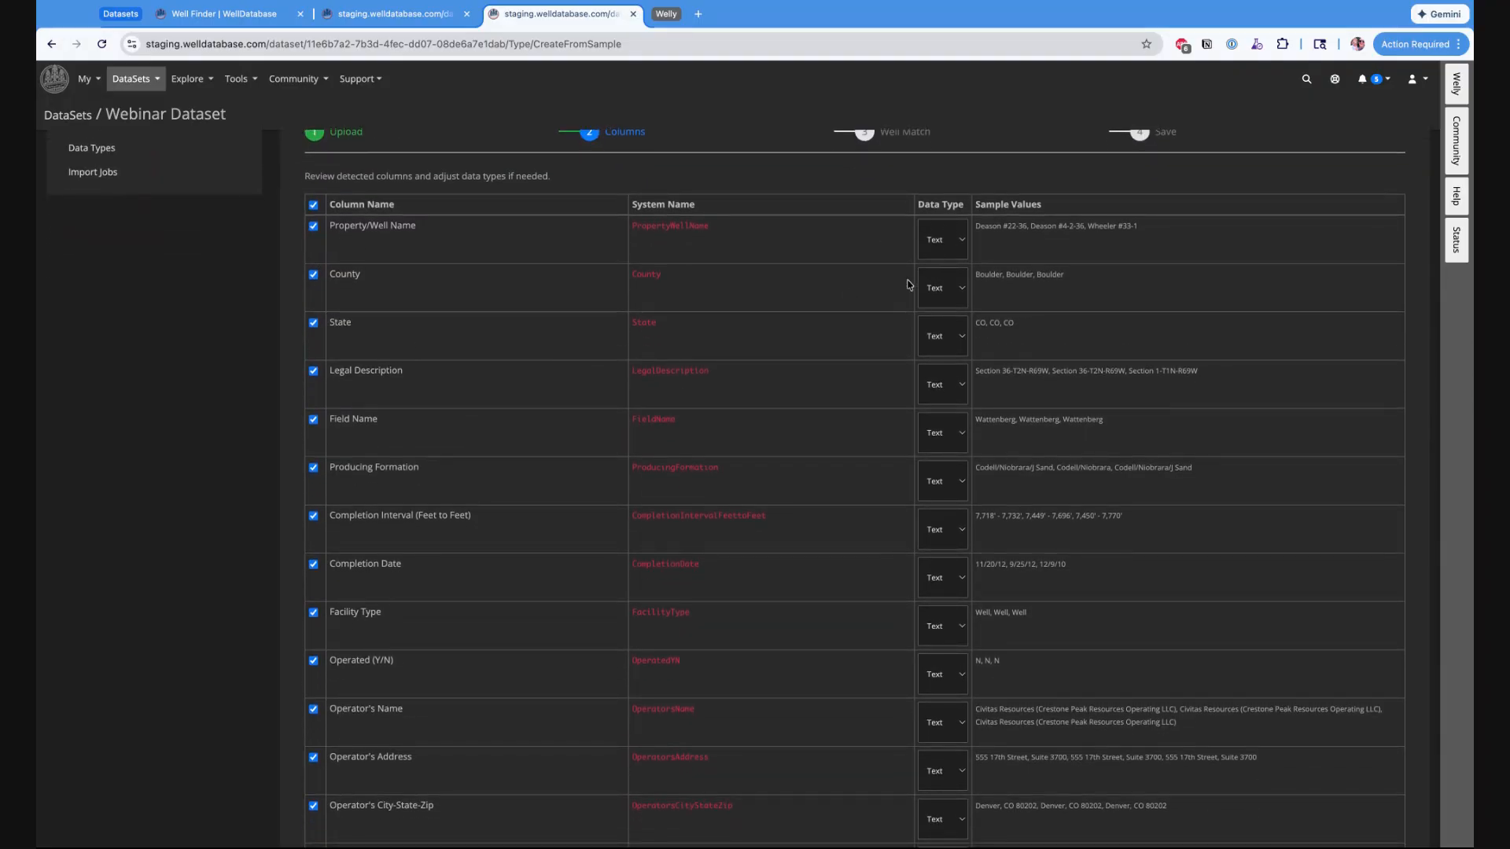
pyautogui.scroll(-1, 706, 386)
pyautogui.scroll(-10, 706, 386)
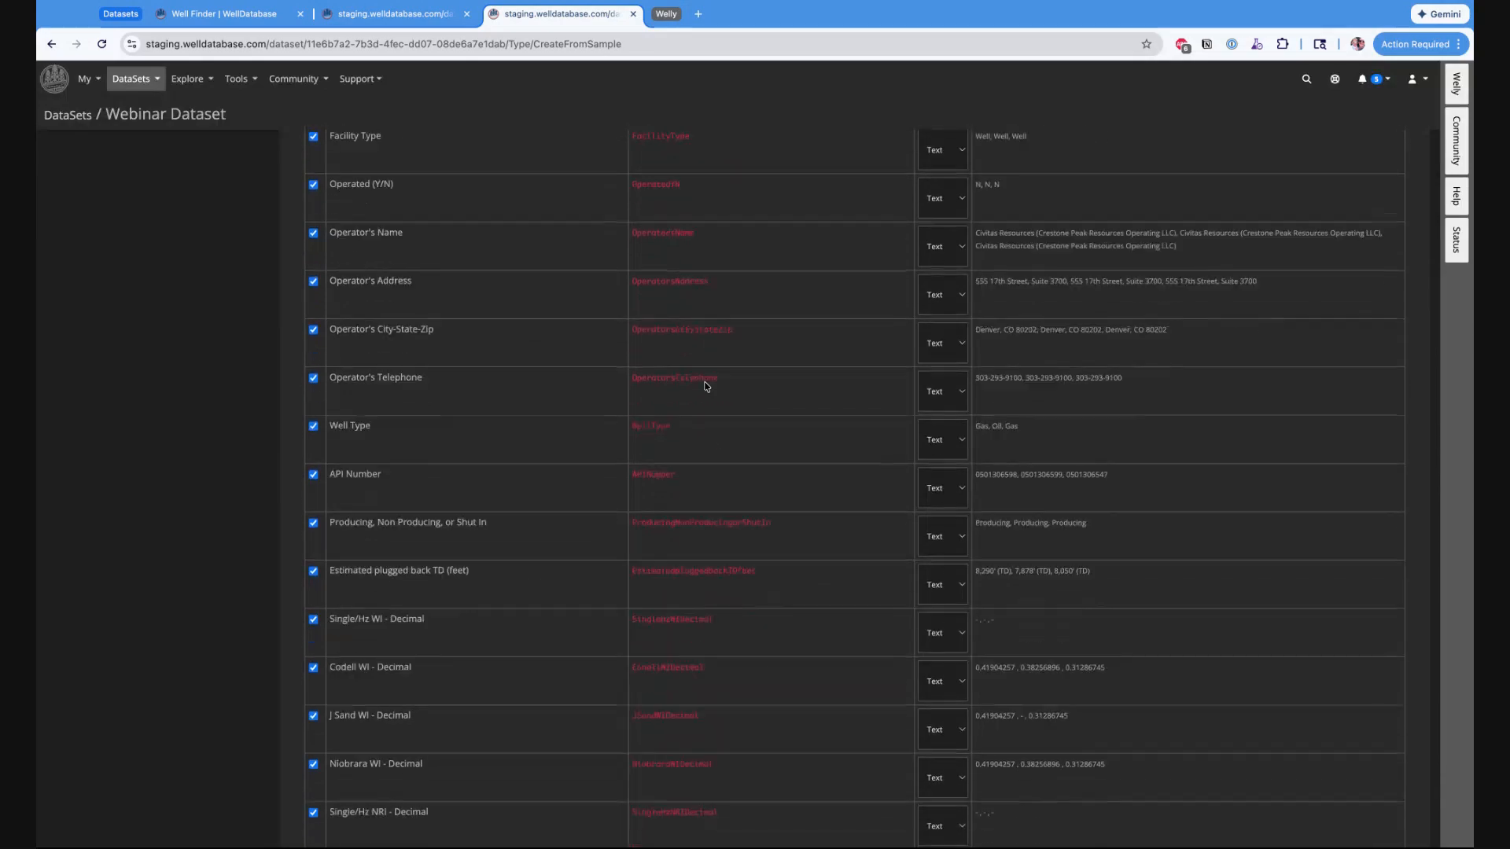
pyautogui.scroll(-5, 706, 386)
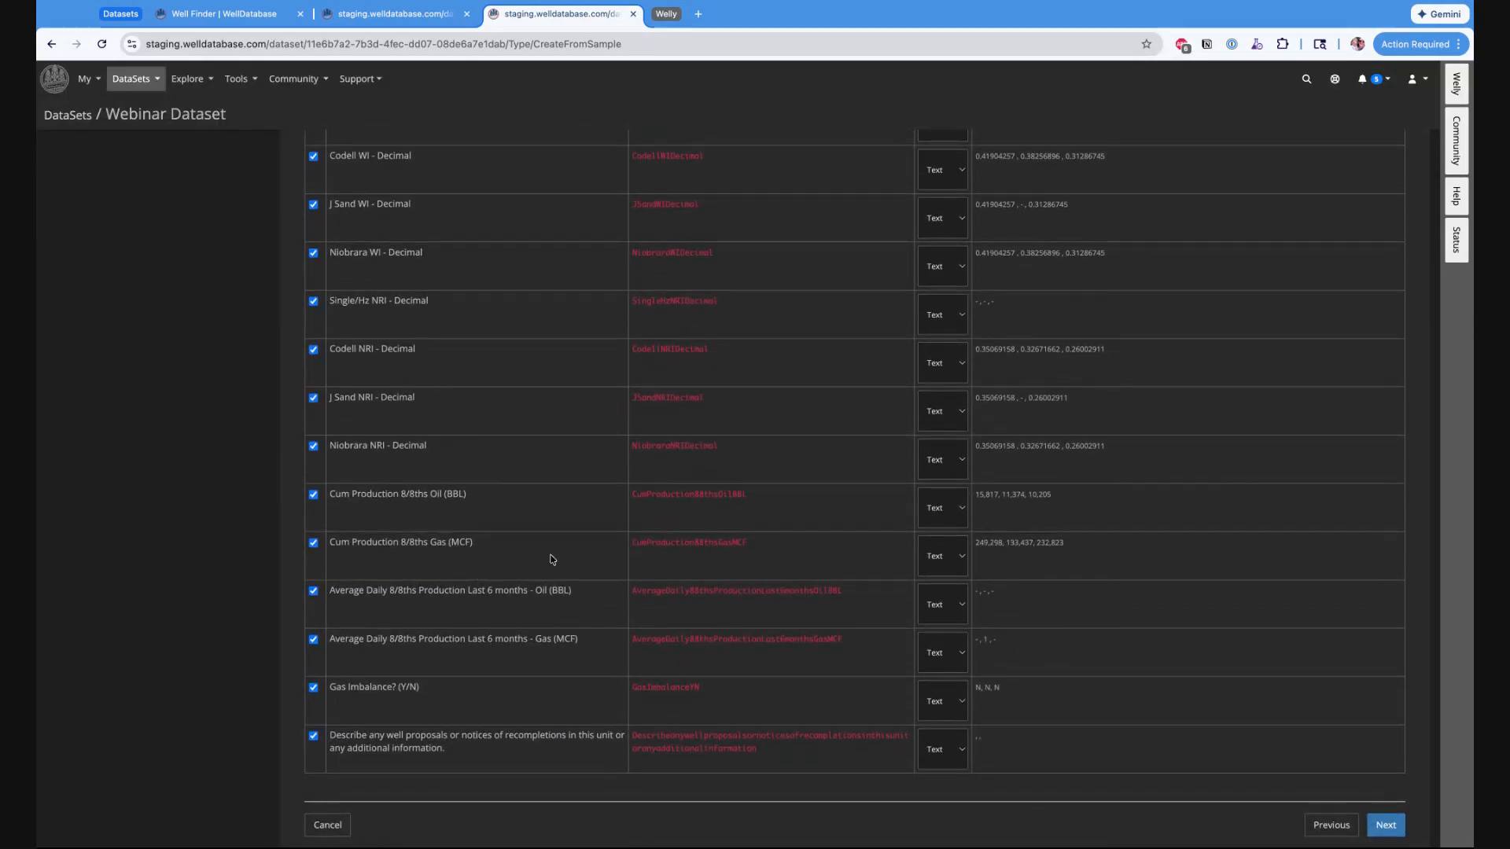
pyautogui.click(1384, 825)
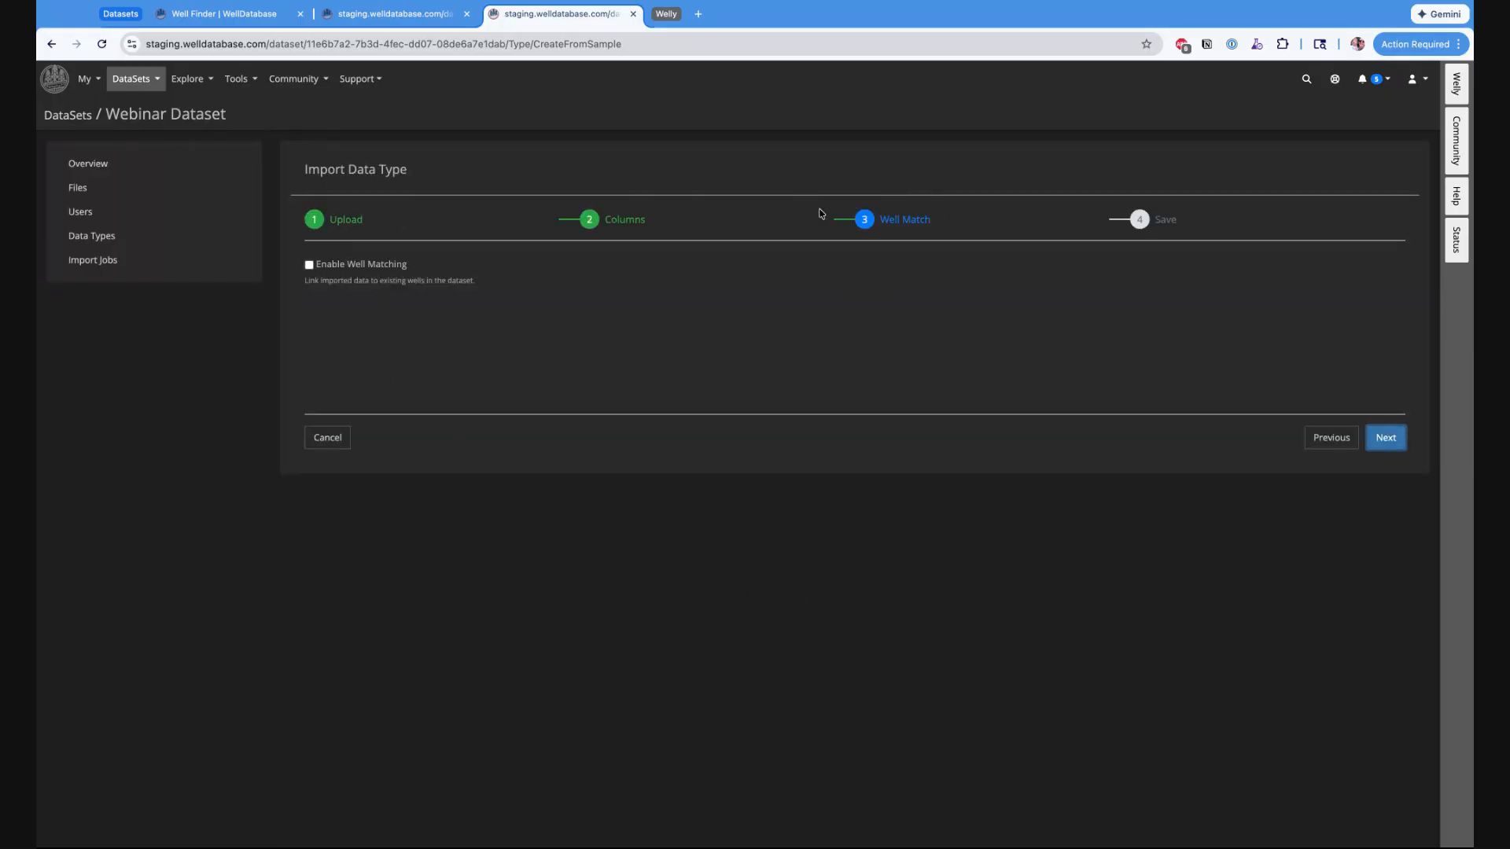
# Step: Enable well matching from the API Number source column to the API well field and preview the matches
pyautogui.click(309, 266)
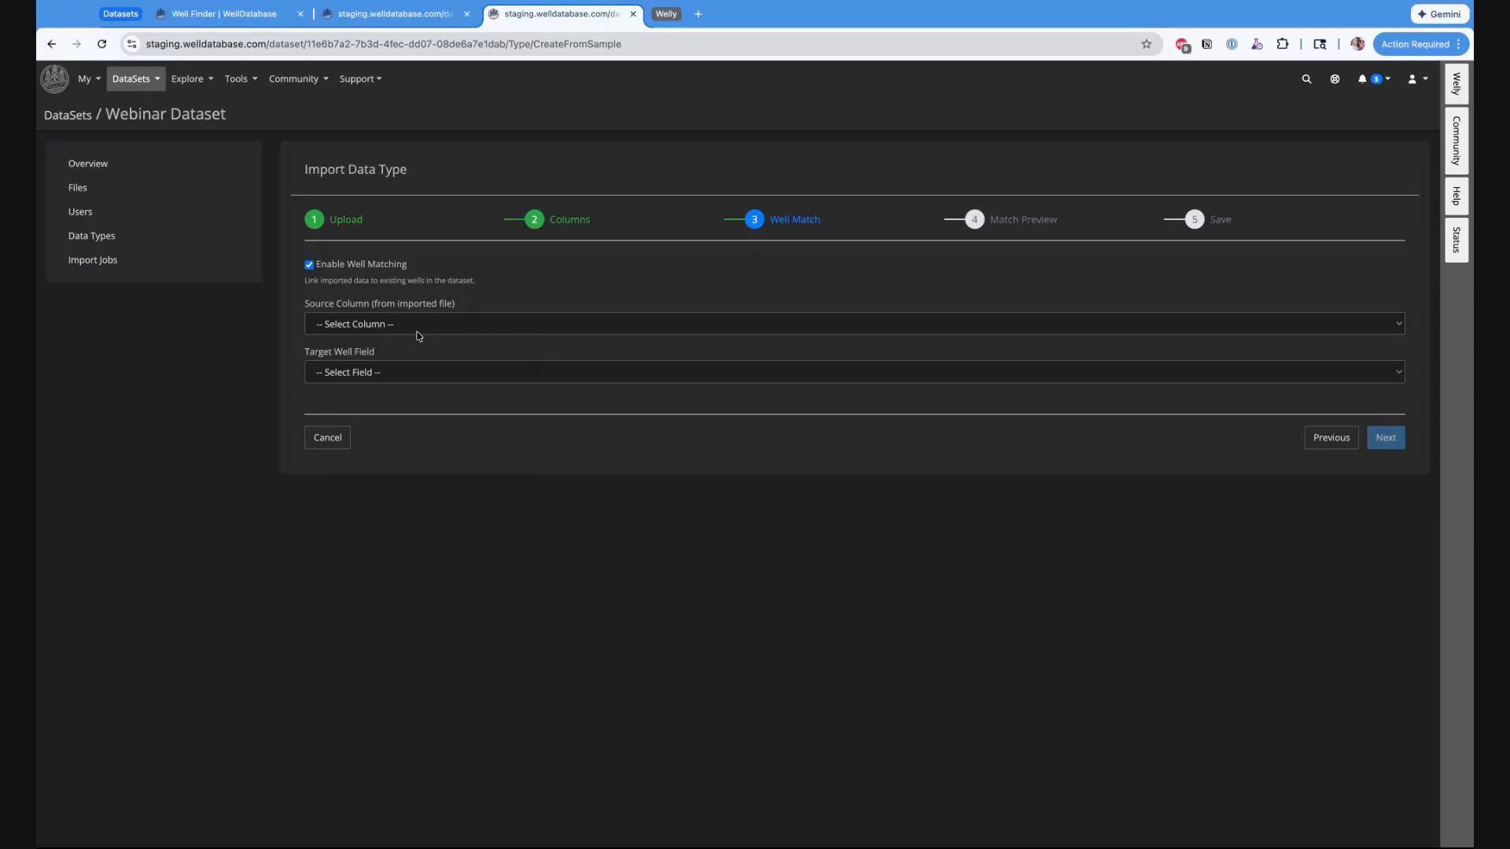
pyautogui.click(367, 332)
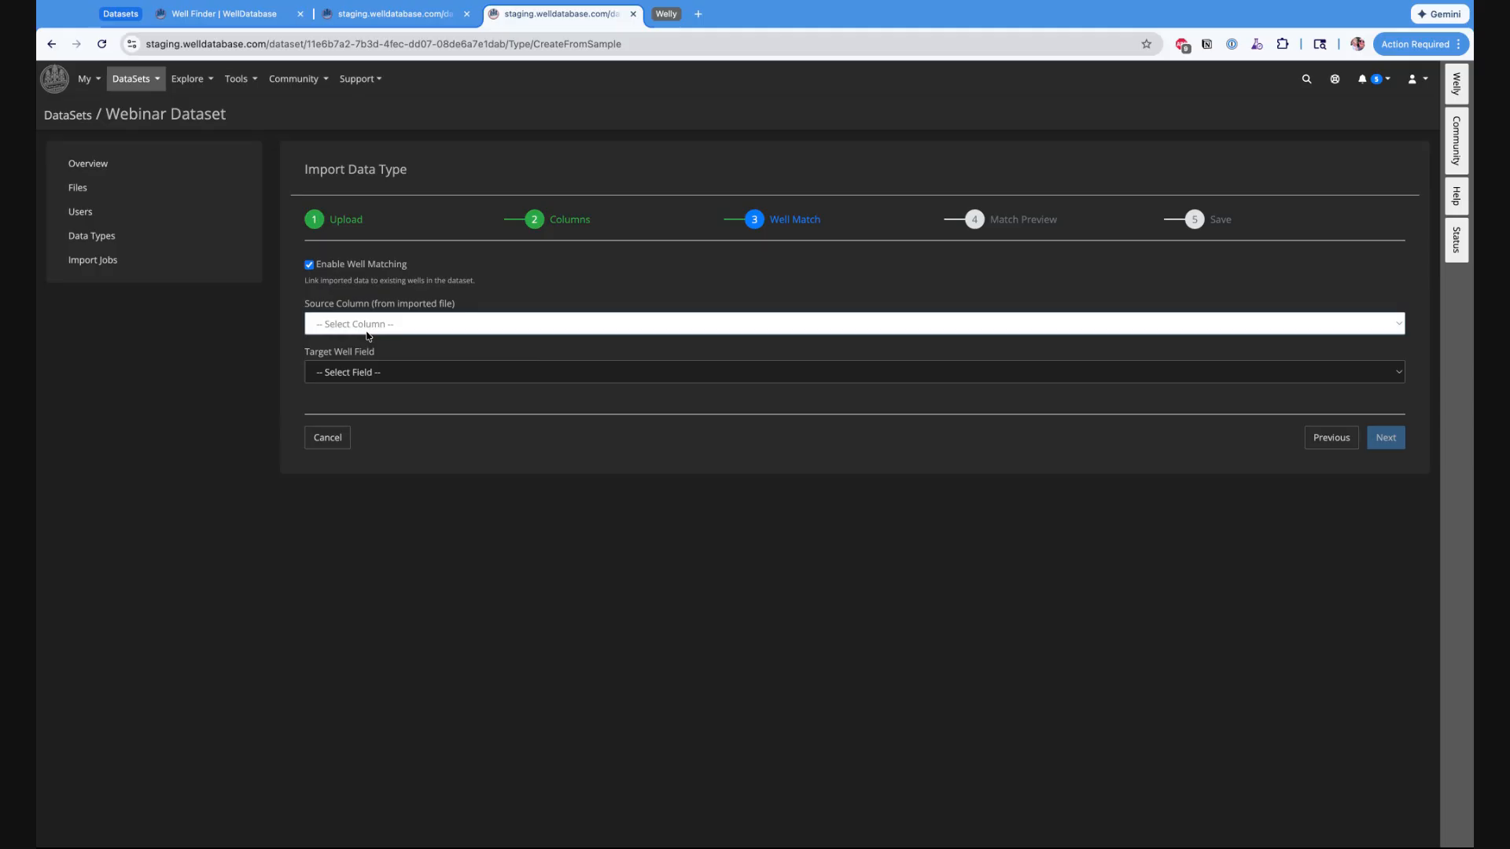
pyautogui.click(389, 594)
pyautogui.click(438, 377)
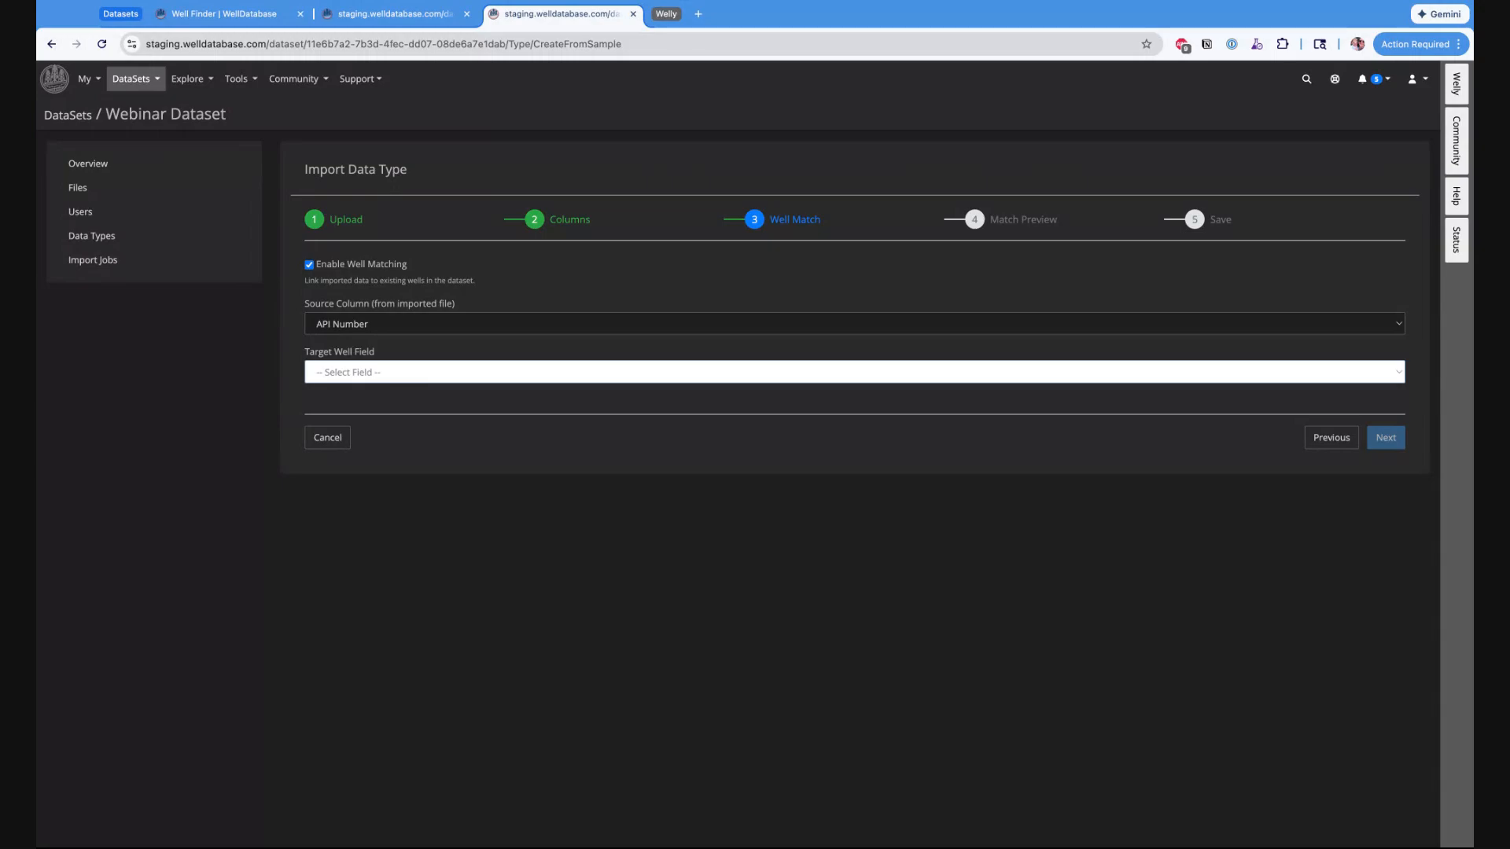
pyautogui.click(432, 400)
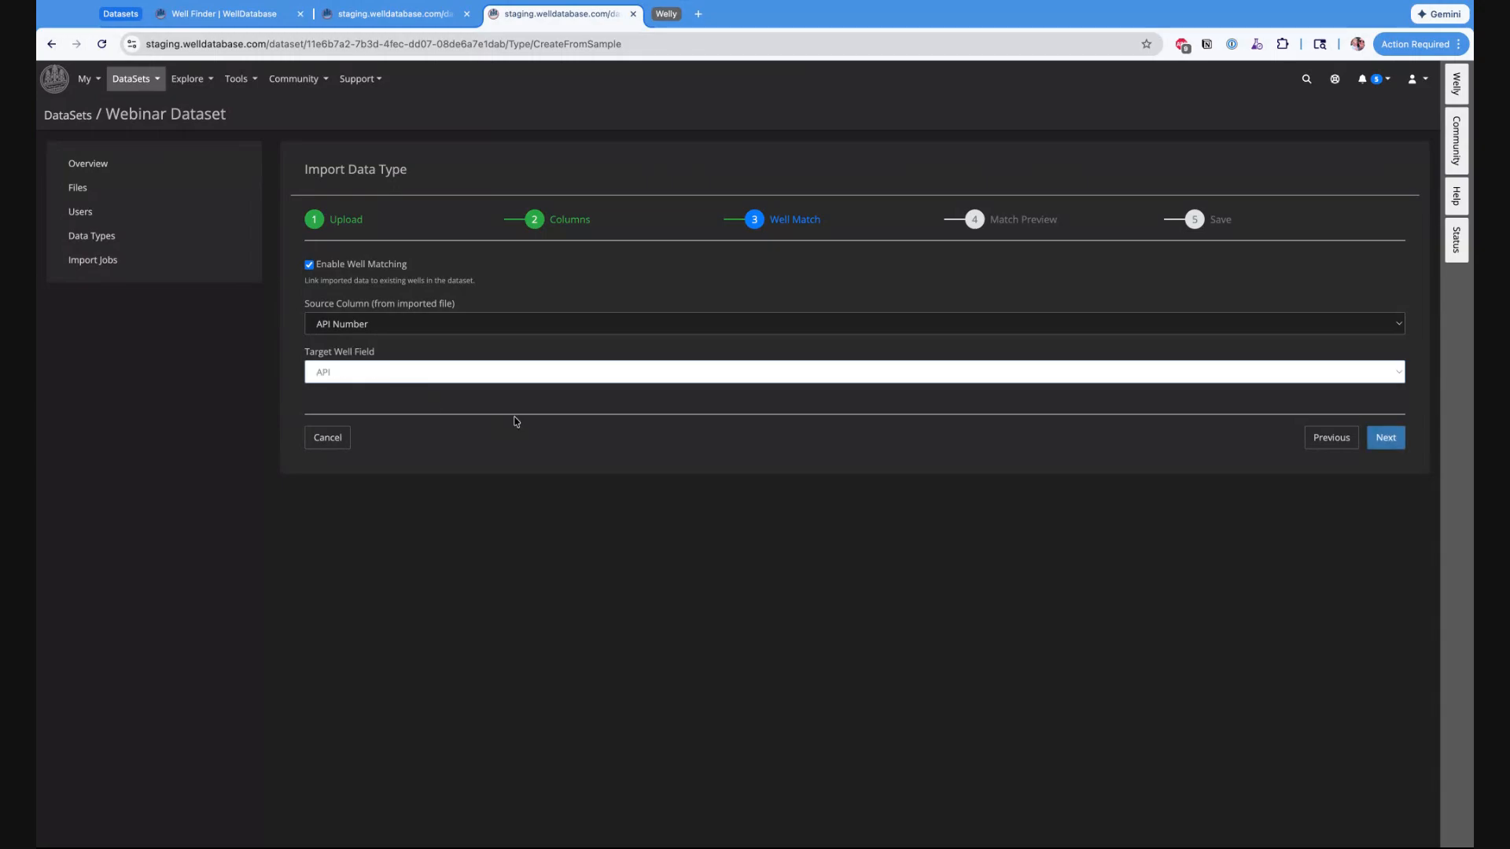
pyautogui.click(1389, 440)
pyautogui.click(1389, 440)
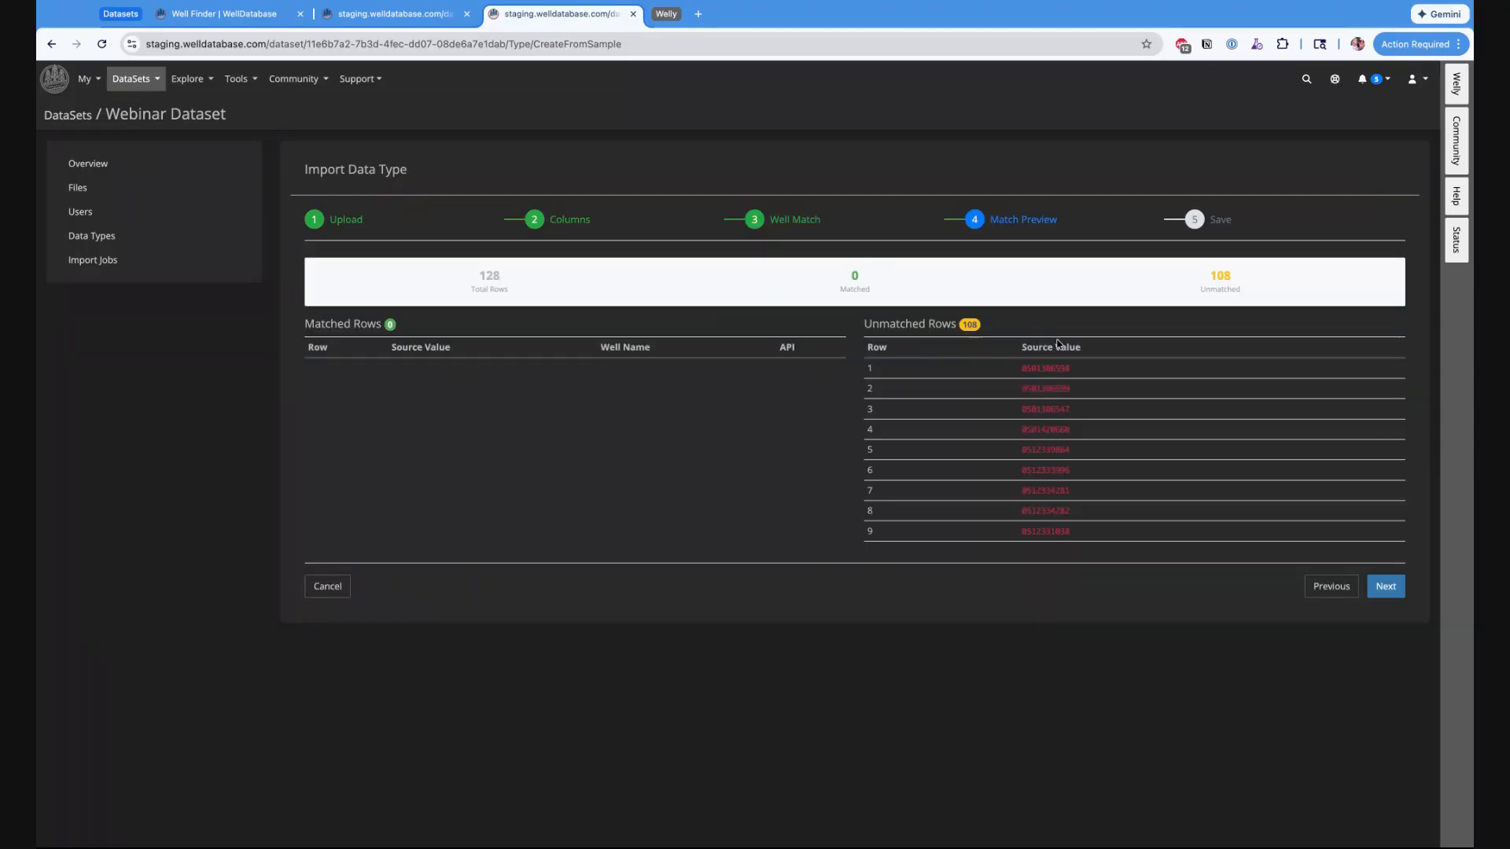
# Step: Change the target well field to API 10-digit, check the new match preview and continue to the save stage
pyautogui.click(1333, 595)
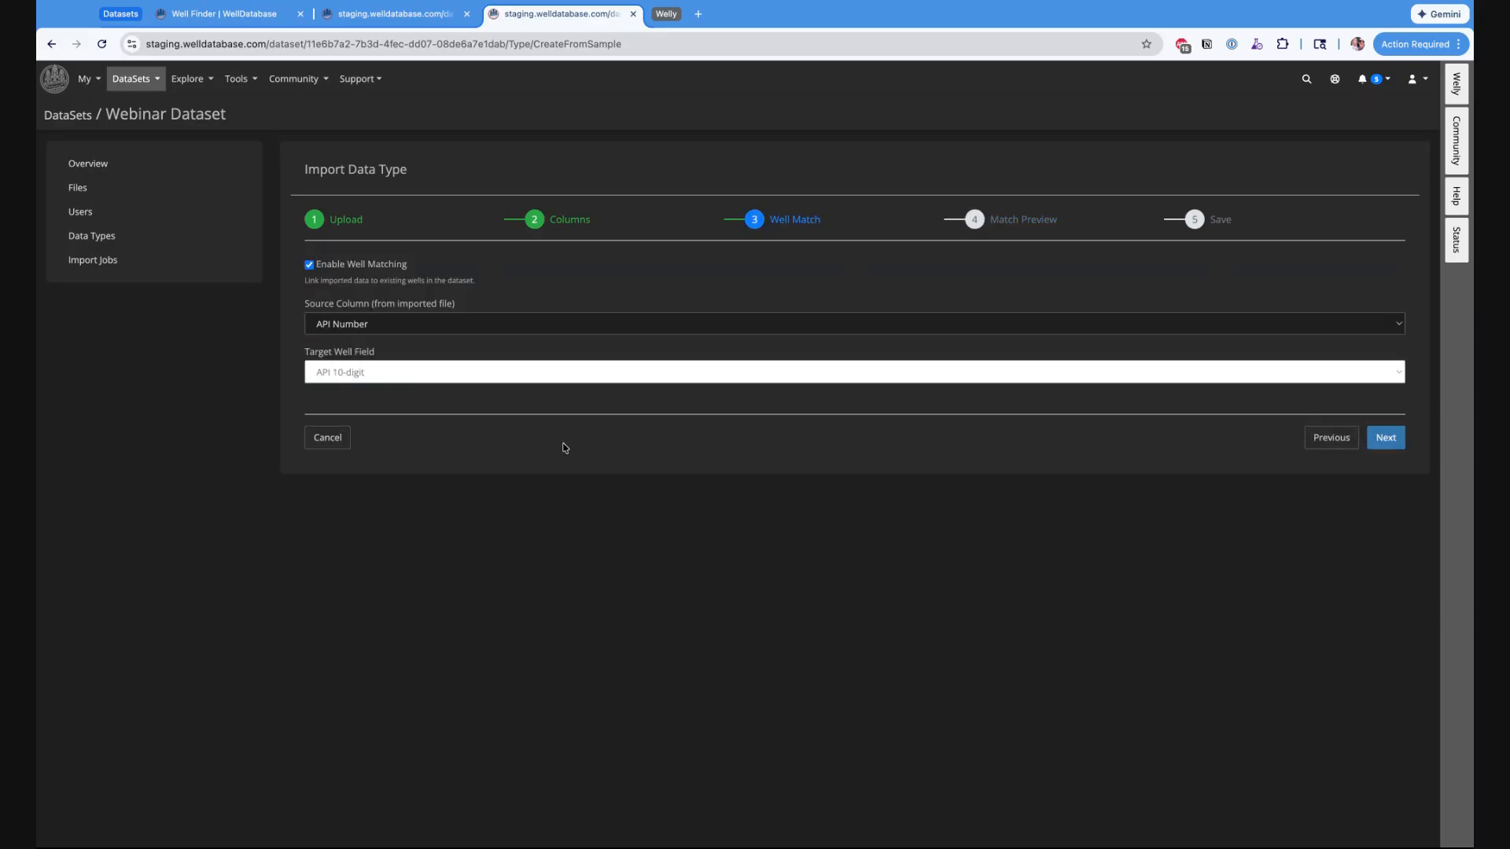
pyautogui.click(1387, 439)
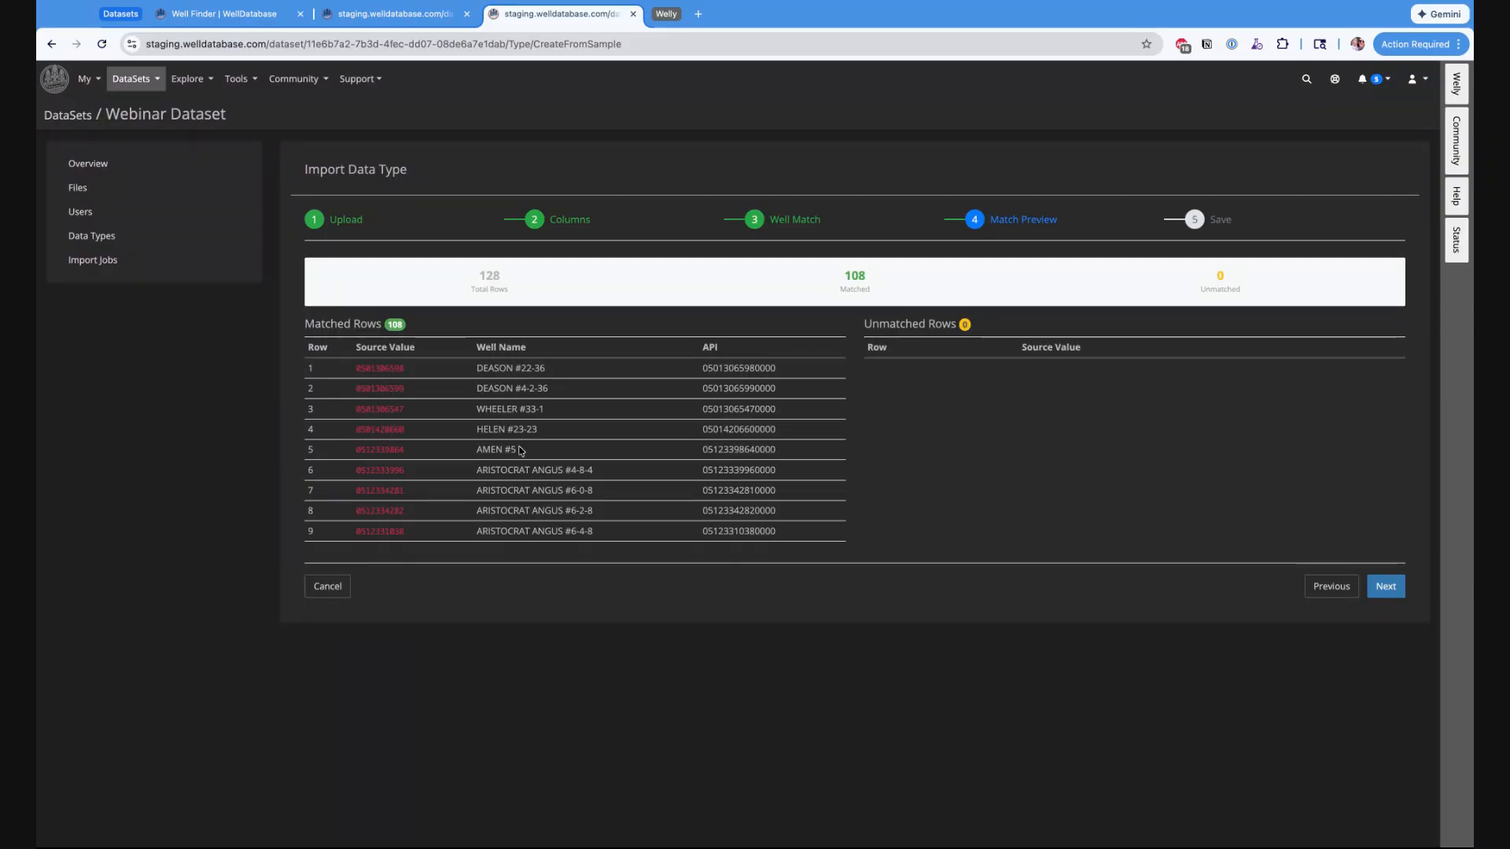
pyautogui.scroll(-2, 519, 450)
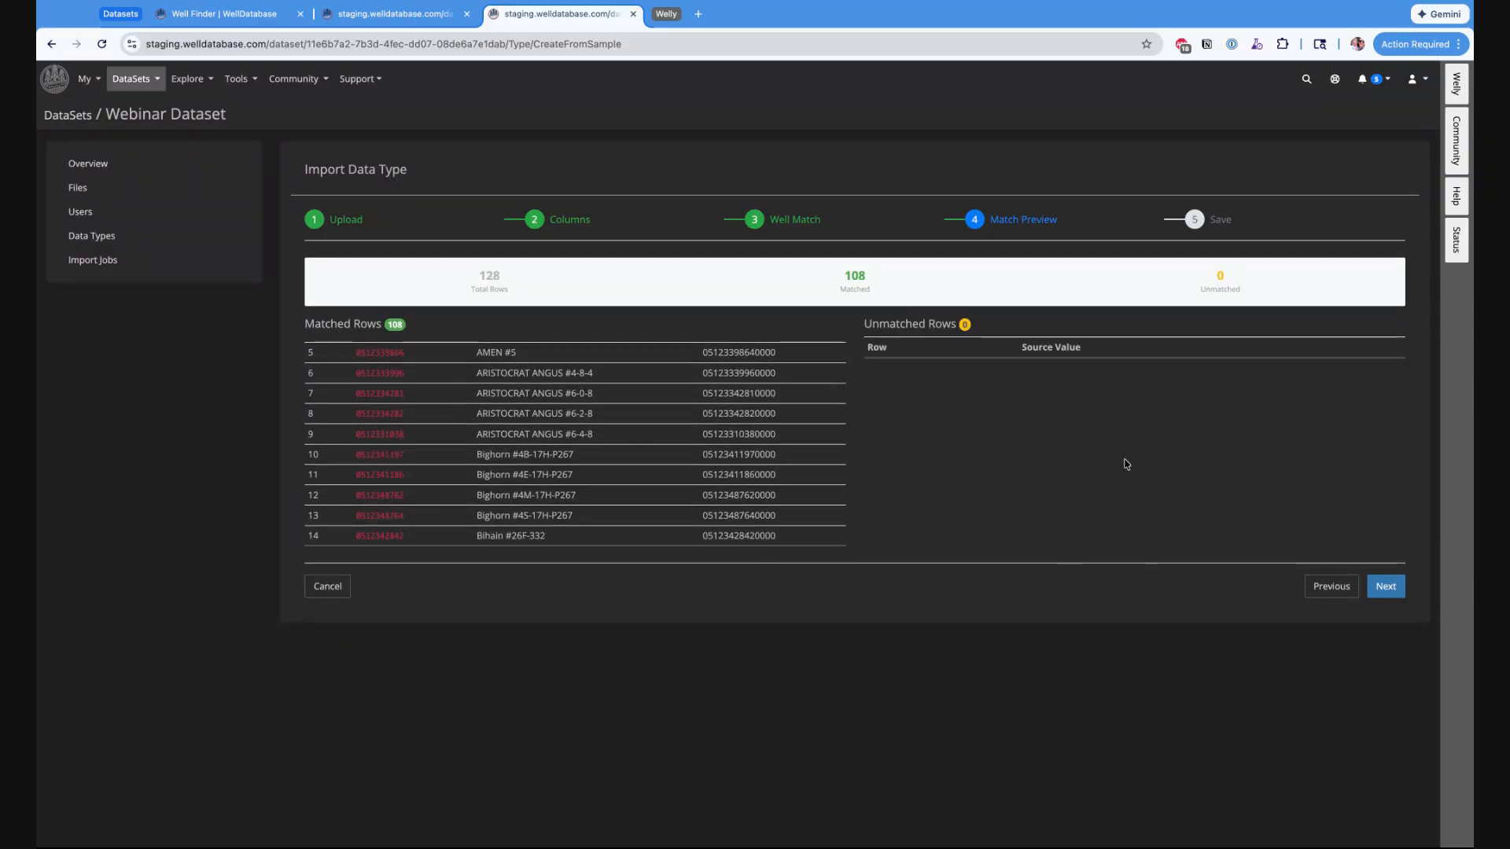
pyautogui.click(1401, 589)
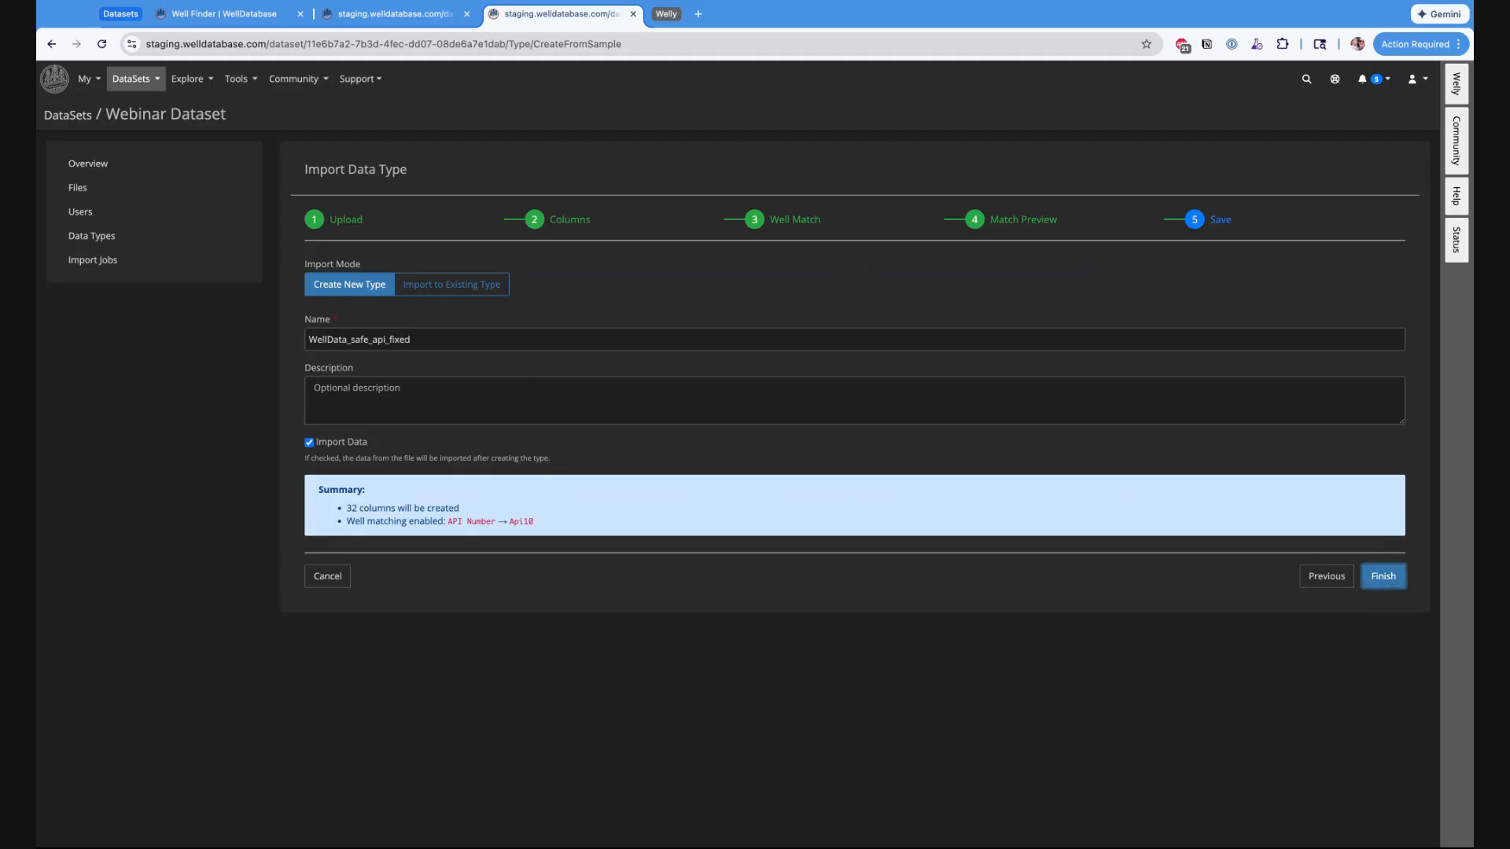
# Step: Name the new data type "Mineral Interest" and finish the import with its data included
pyautogui.doubleClick(428, 342)
pyautogui.write('Mineral Interstest')
pyautogui.click(686, 401)
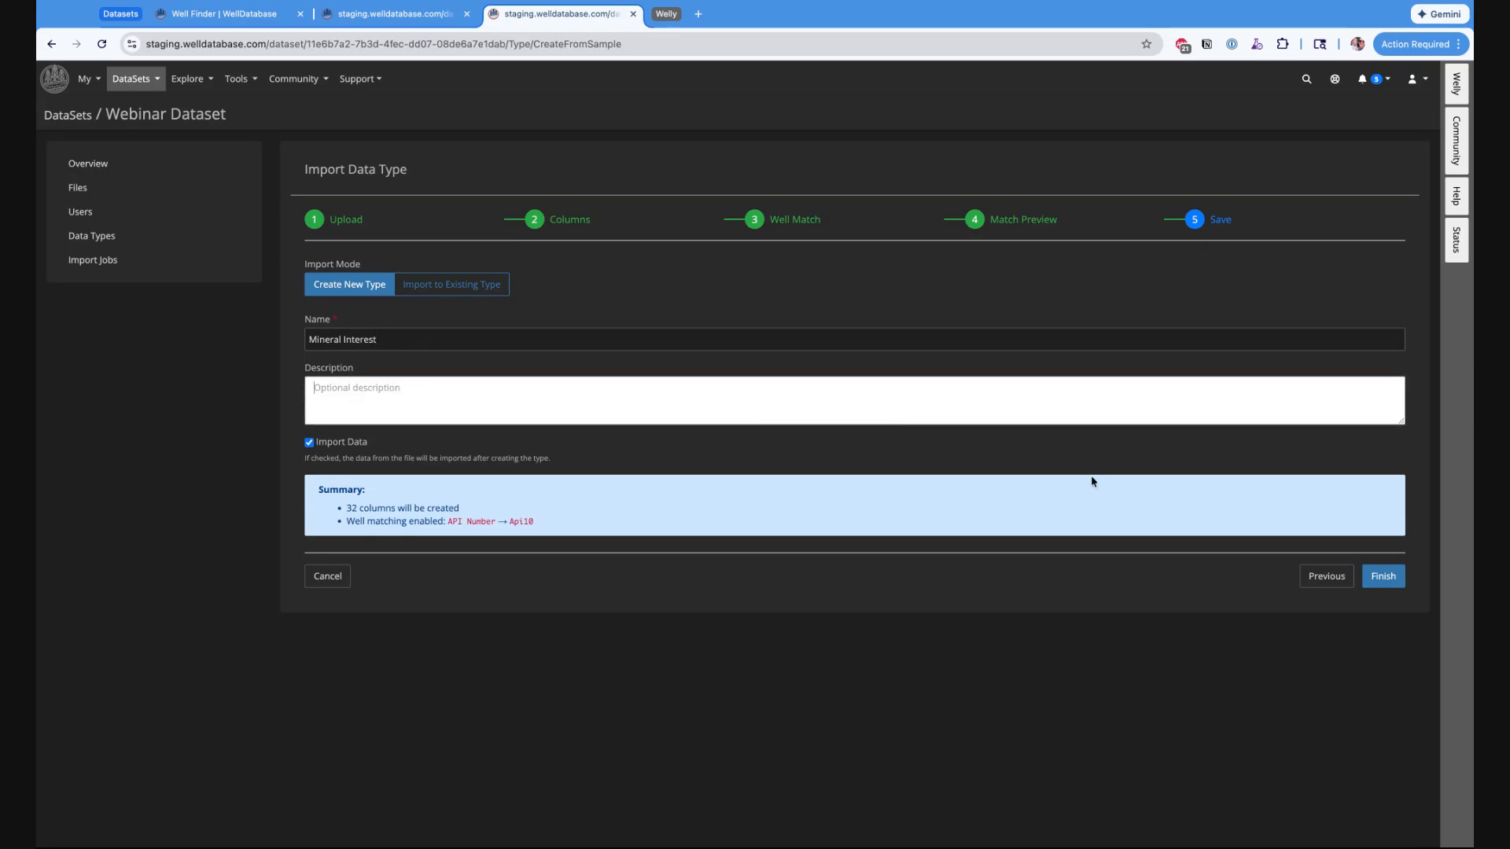
pyautogui.click(1382, 582)
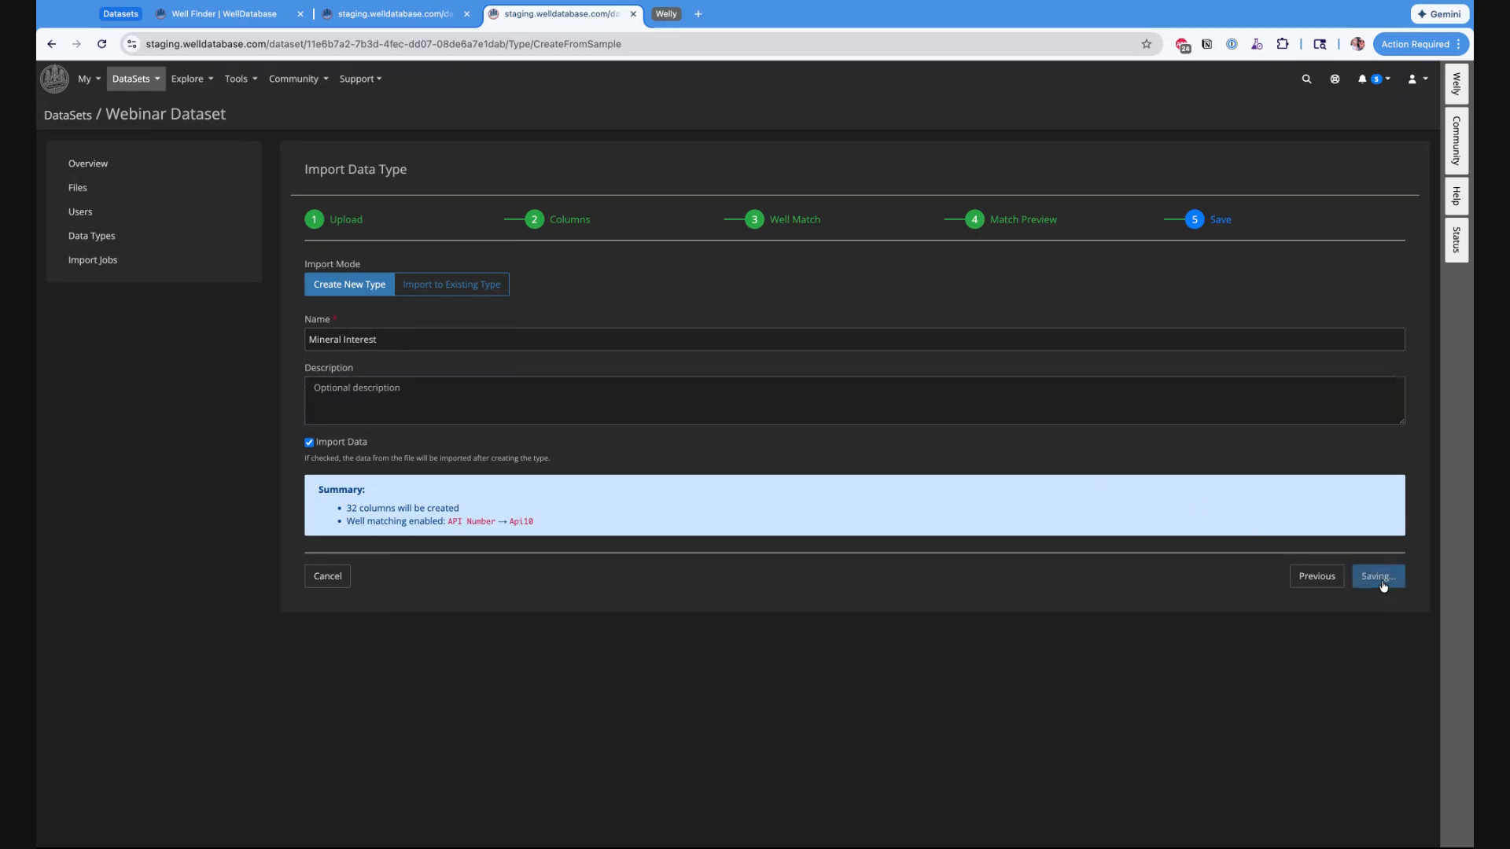
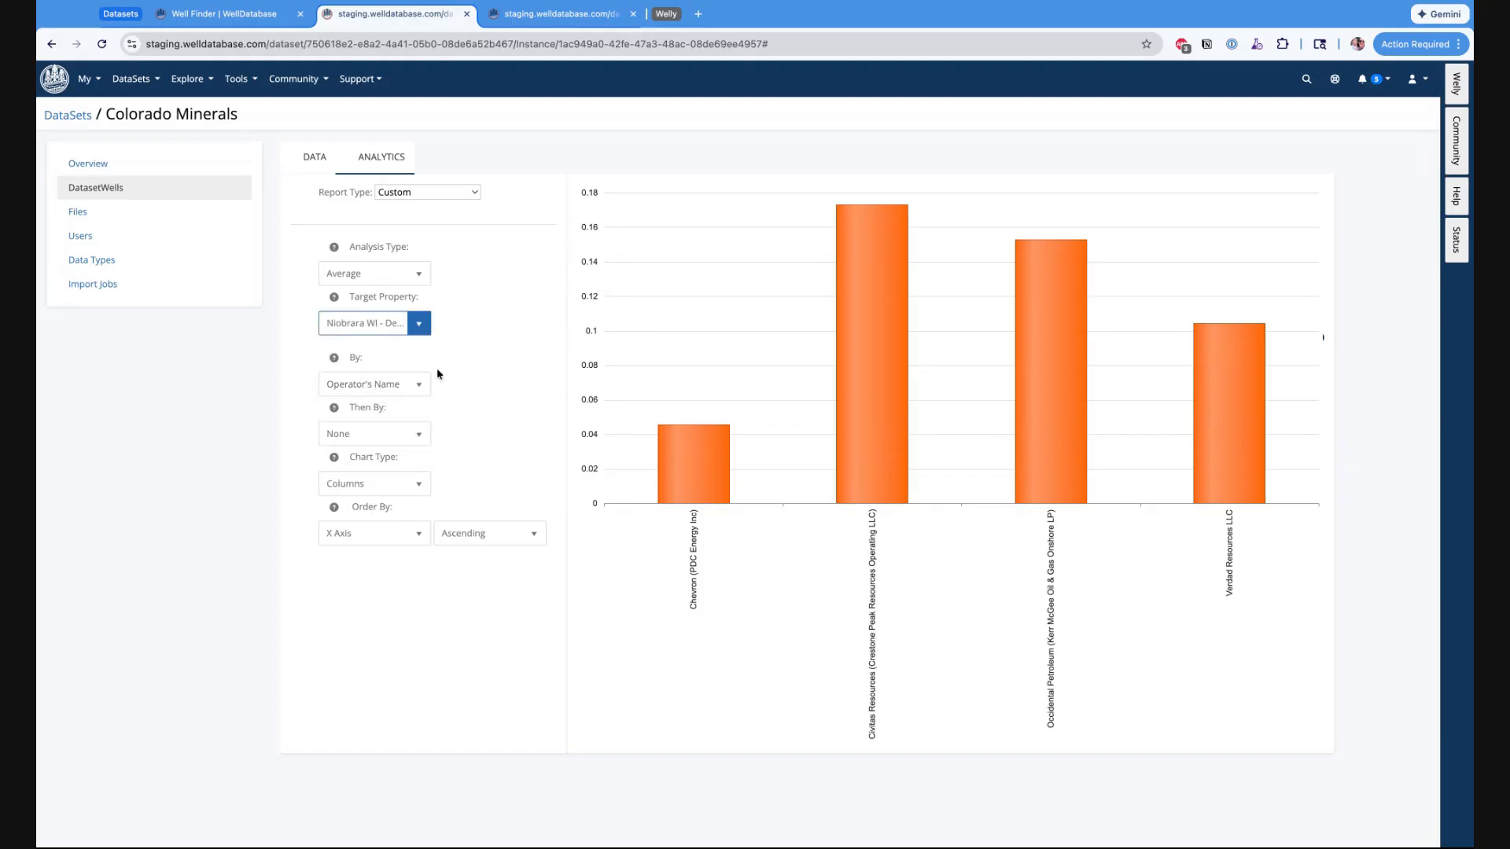
# Step: Switch to the Well Finder map, show its filters and collapse the groups from General to Available Data to reach Dataset Filters
pyautogui.moveTo(670, 369)
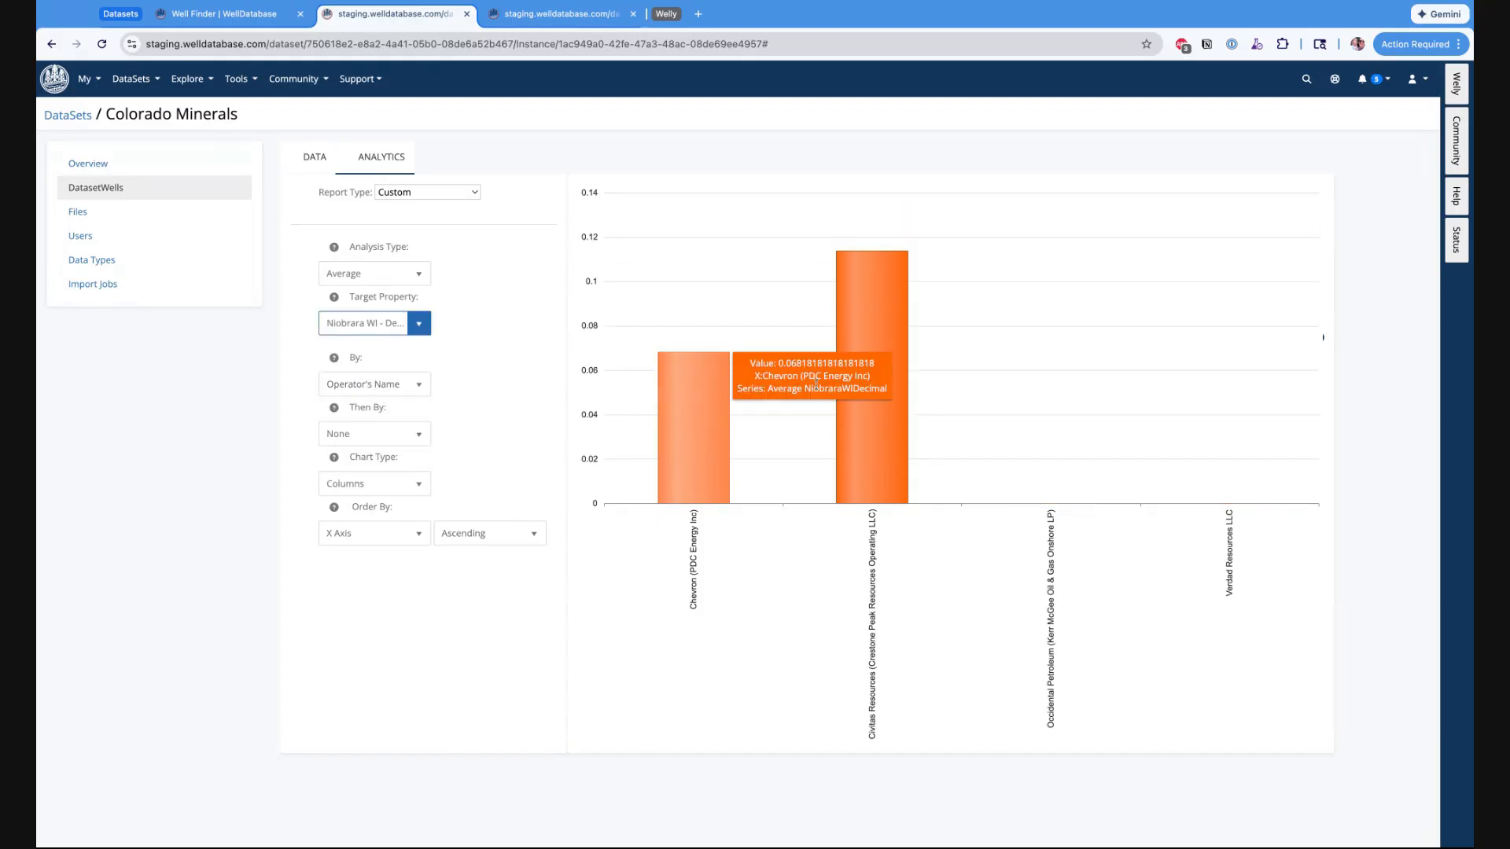
pyautogui.moveTo(876, 308)
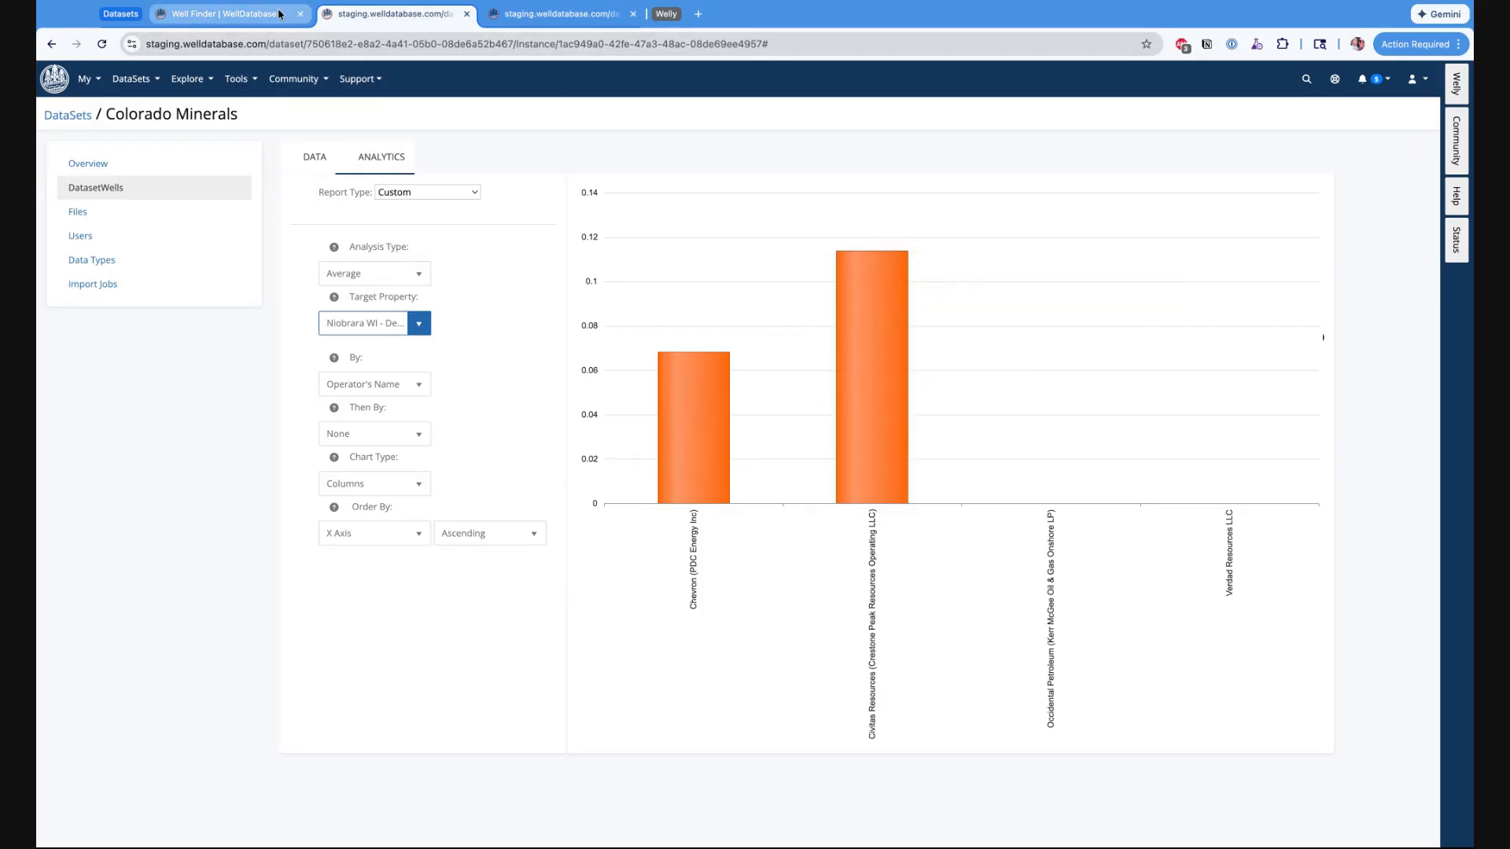
pyautogui.click(235, 16)
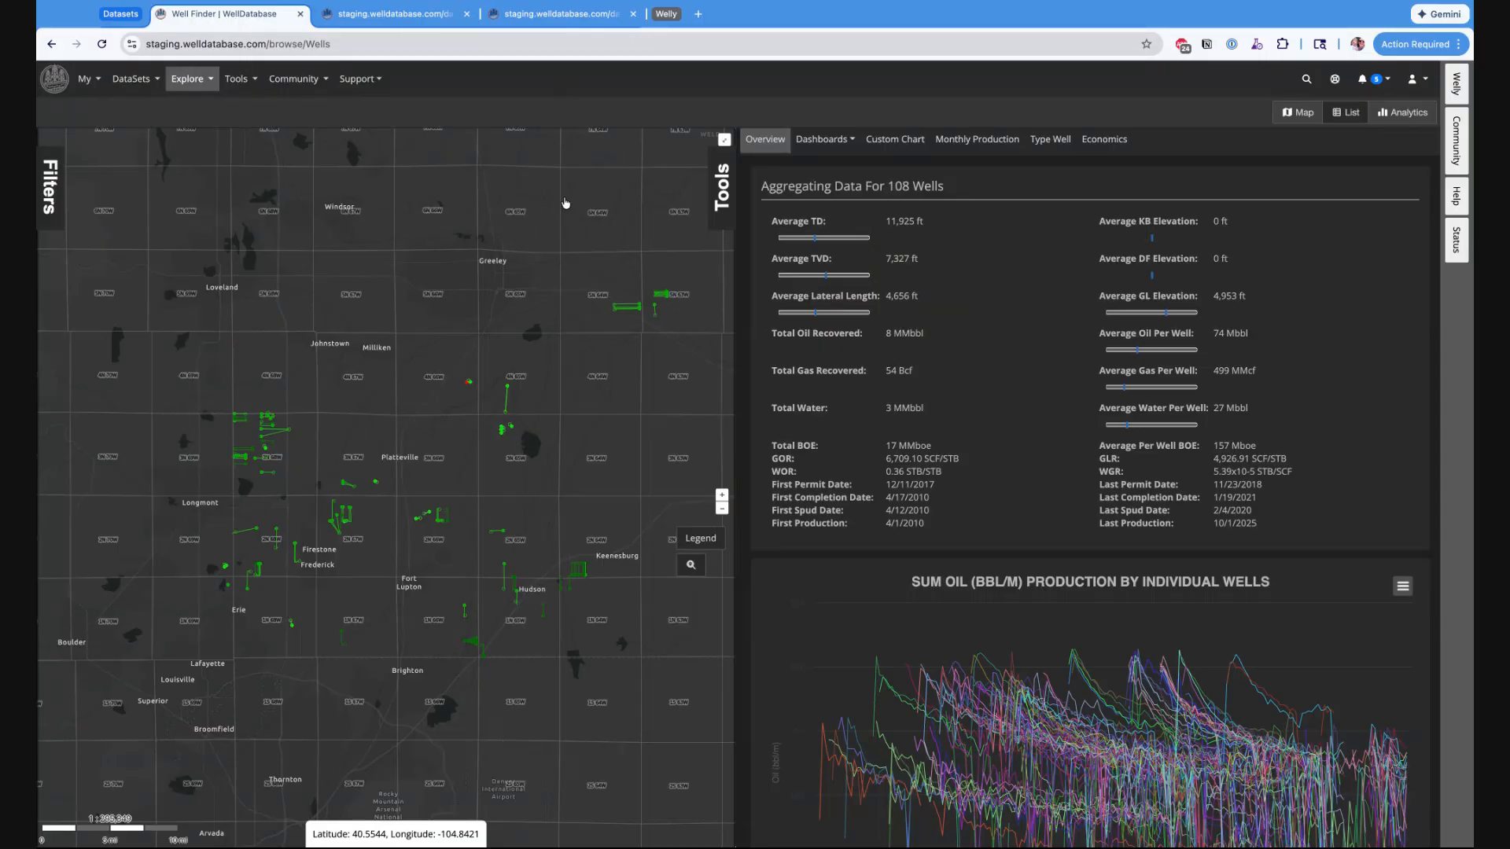
pyautogui.click(48, 189)
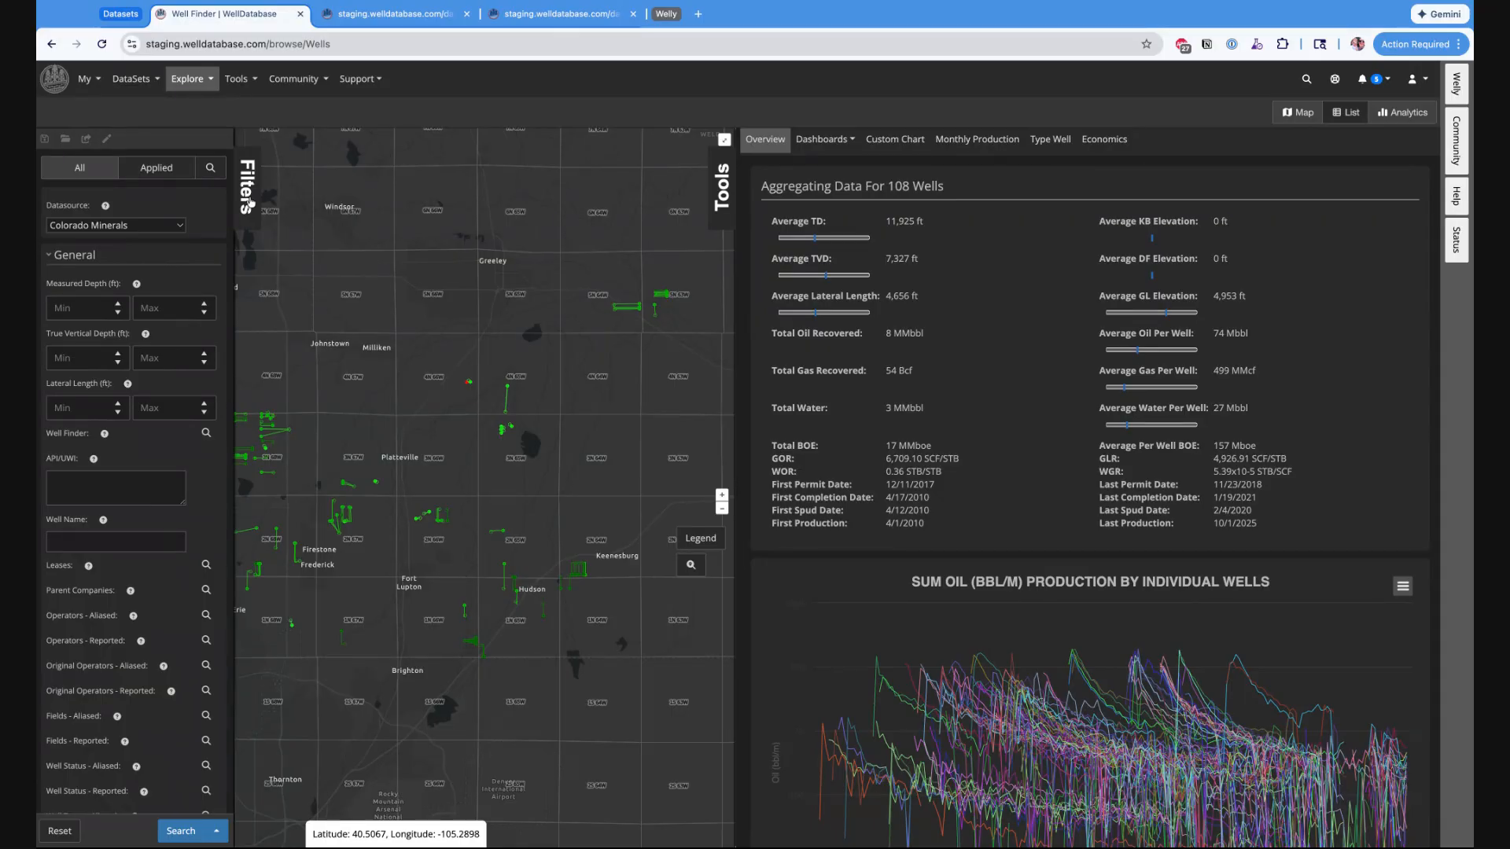
pyautogui.click(75, 256)
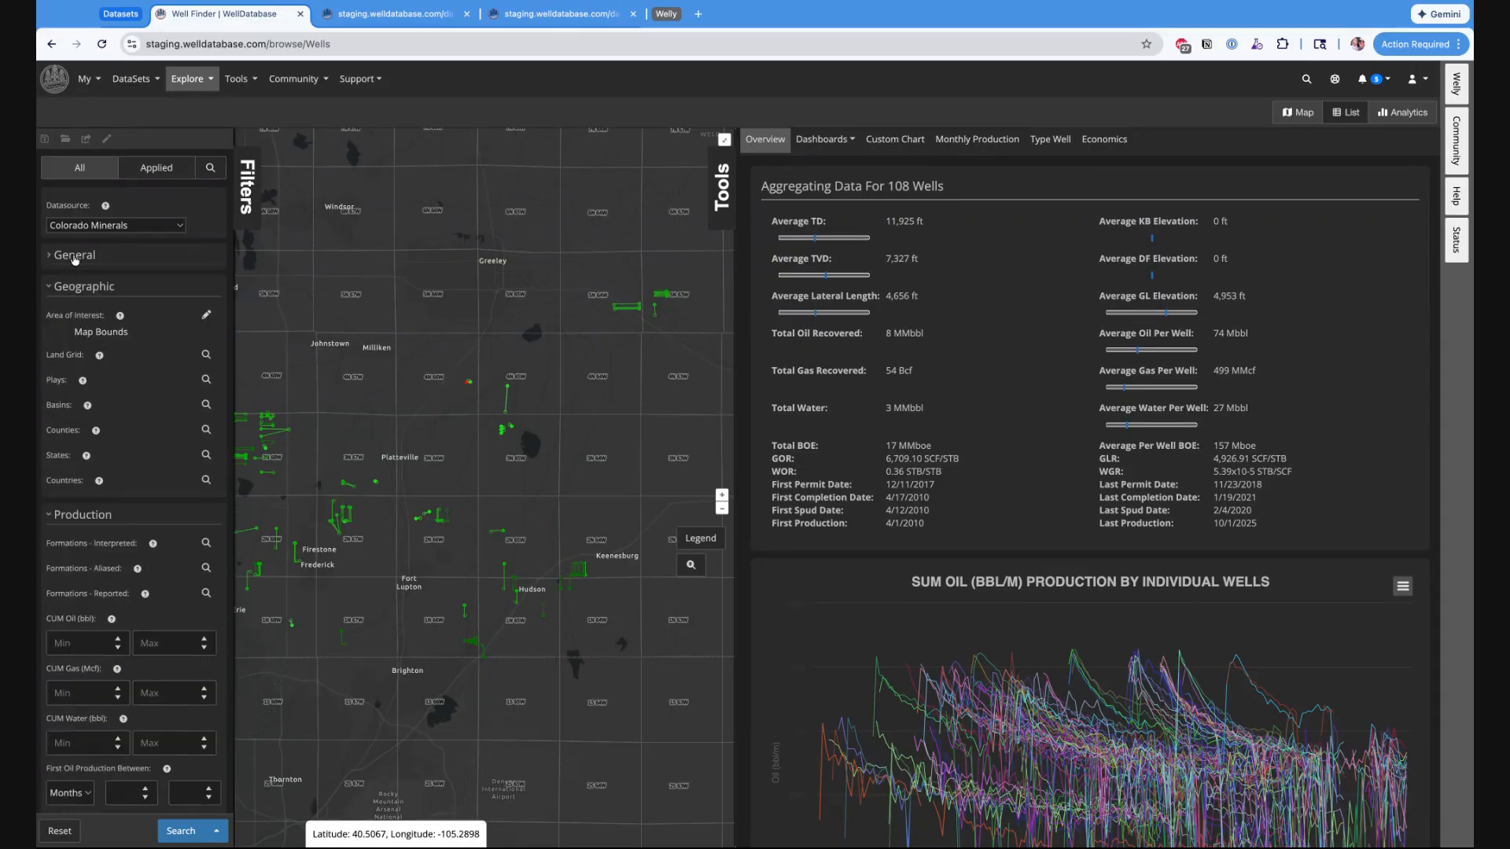
pyautogui.click(79, 286)
pyautogui.click(84, 316)
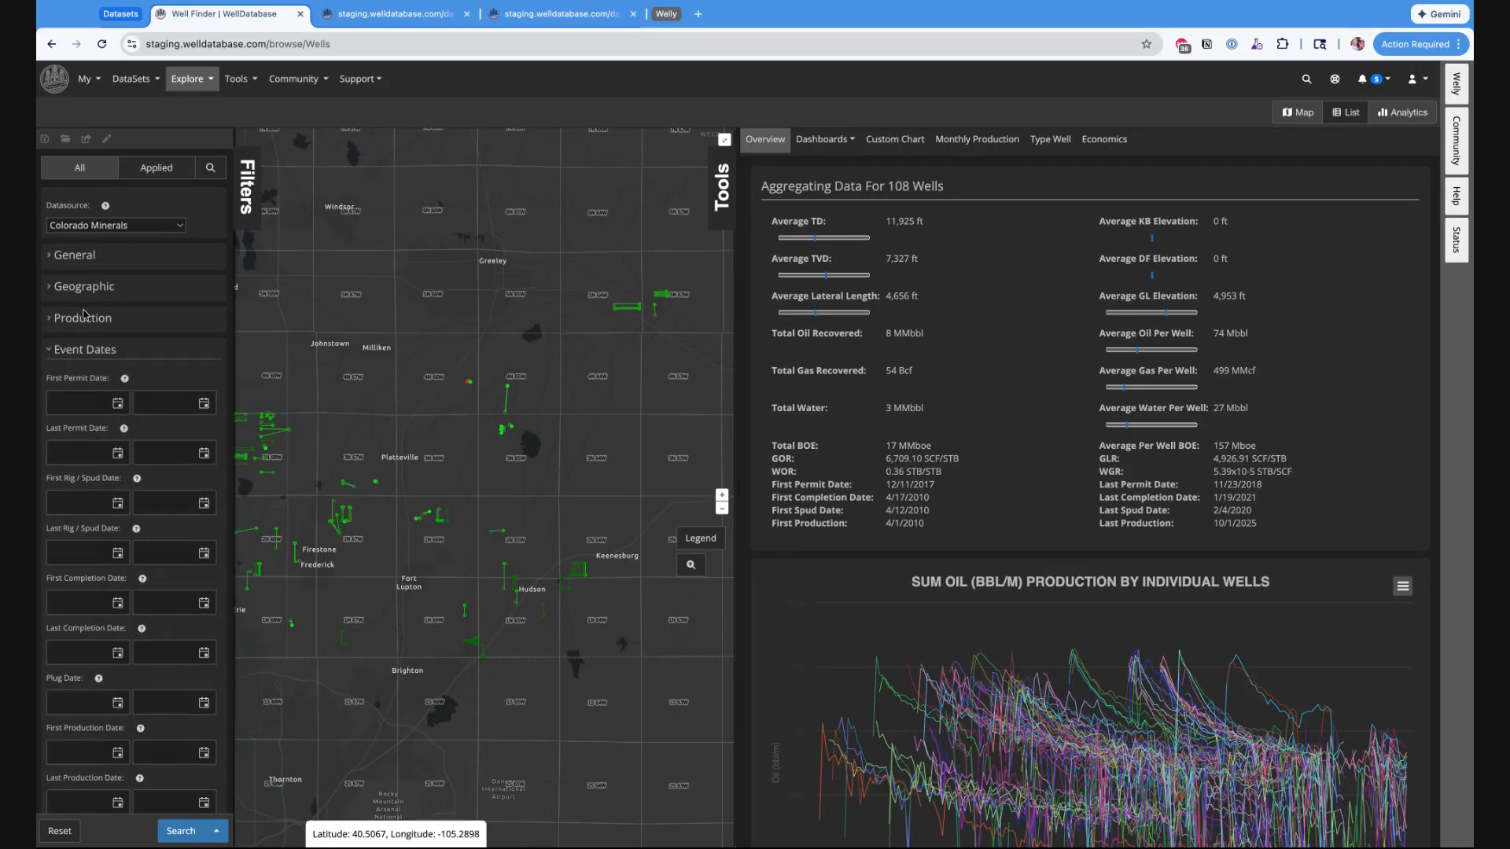
pyautogui.click(84, 350)
pyautogui.click(90, 384)
pyautogui.click(94, 415)
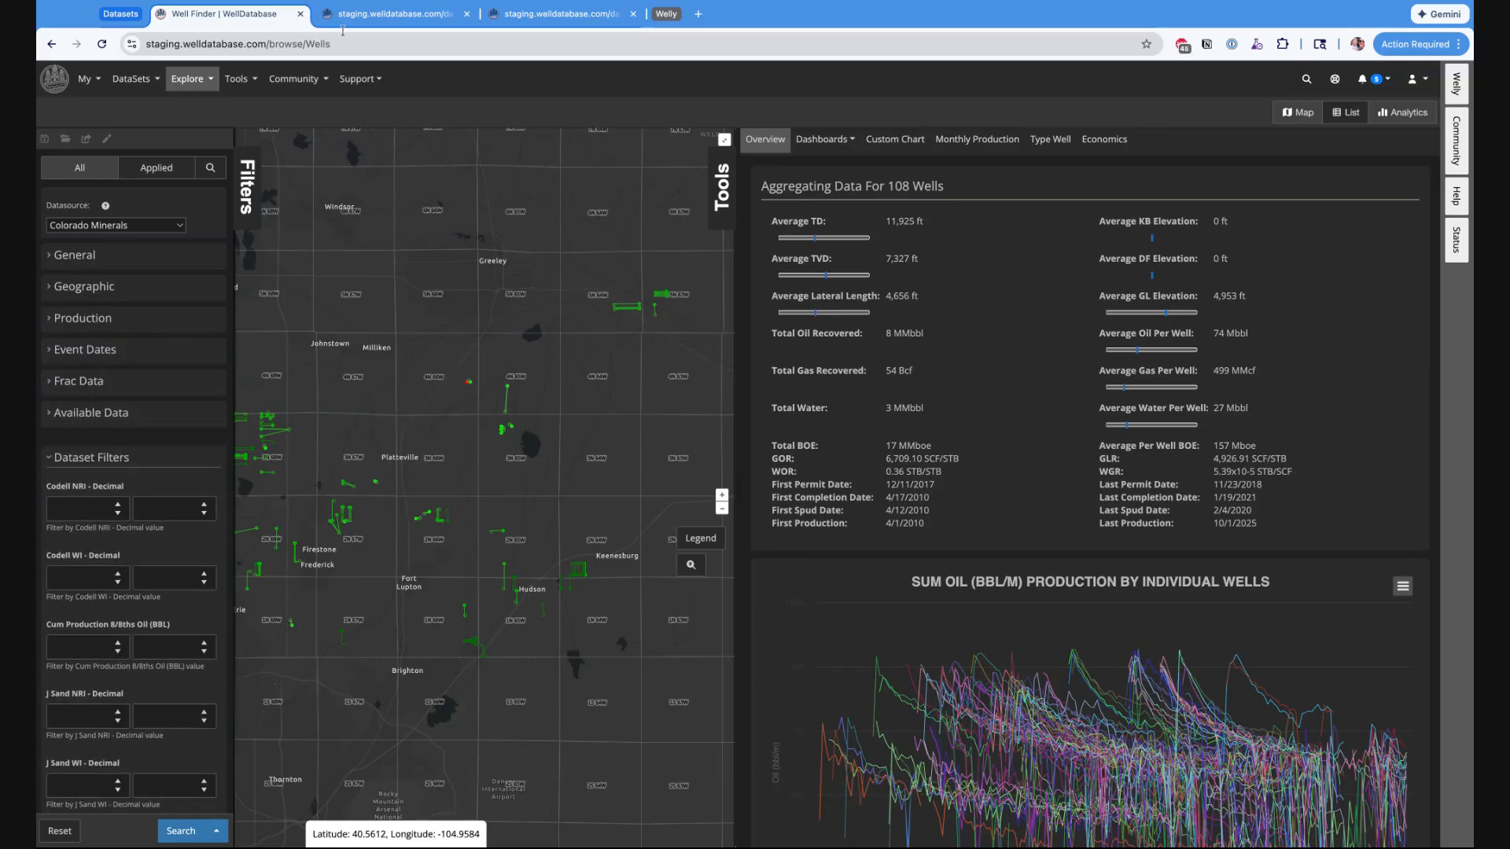
# Step: Open Webinar Dataset's Mineral Interest data type for editing to examine its attribute options, and return to the Well Finder map
pyautogui.click(559, 13)
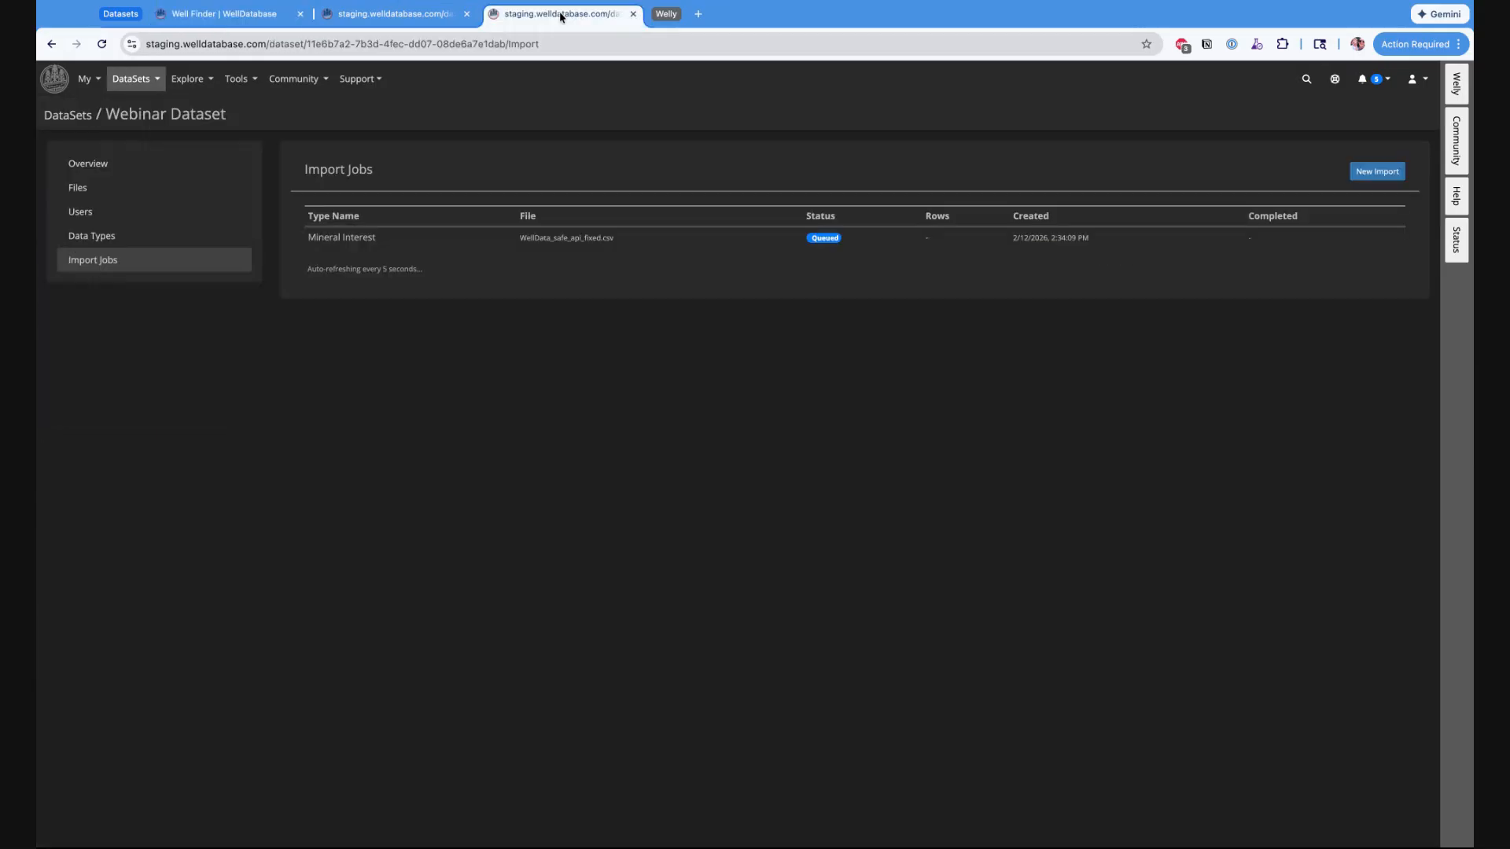
pyautogui.click(122, 238)
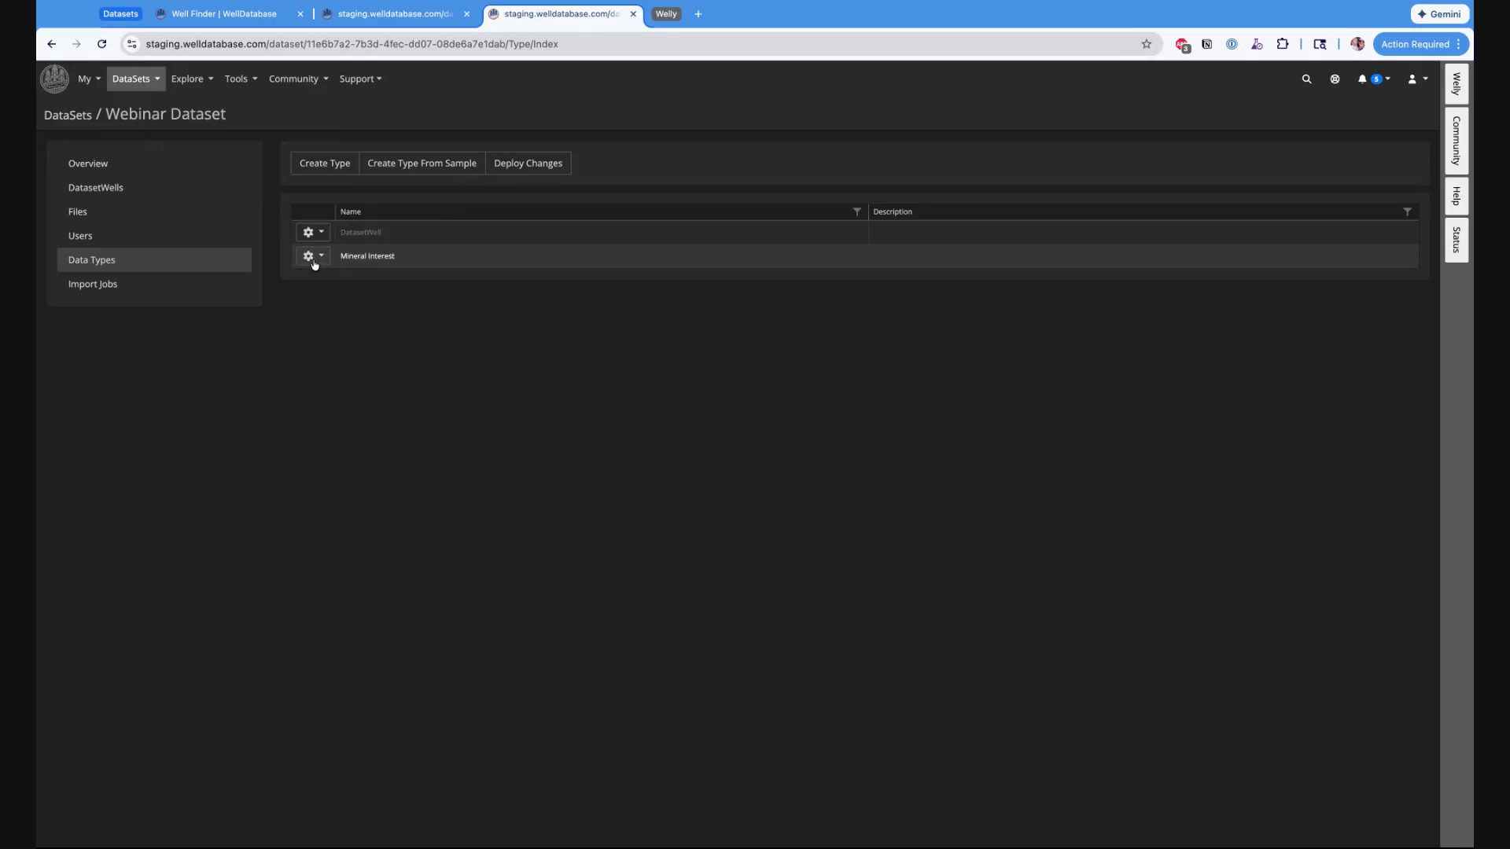
pyautogui.click(313, 264)
pyautogui.click(340, 299)
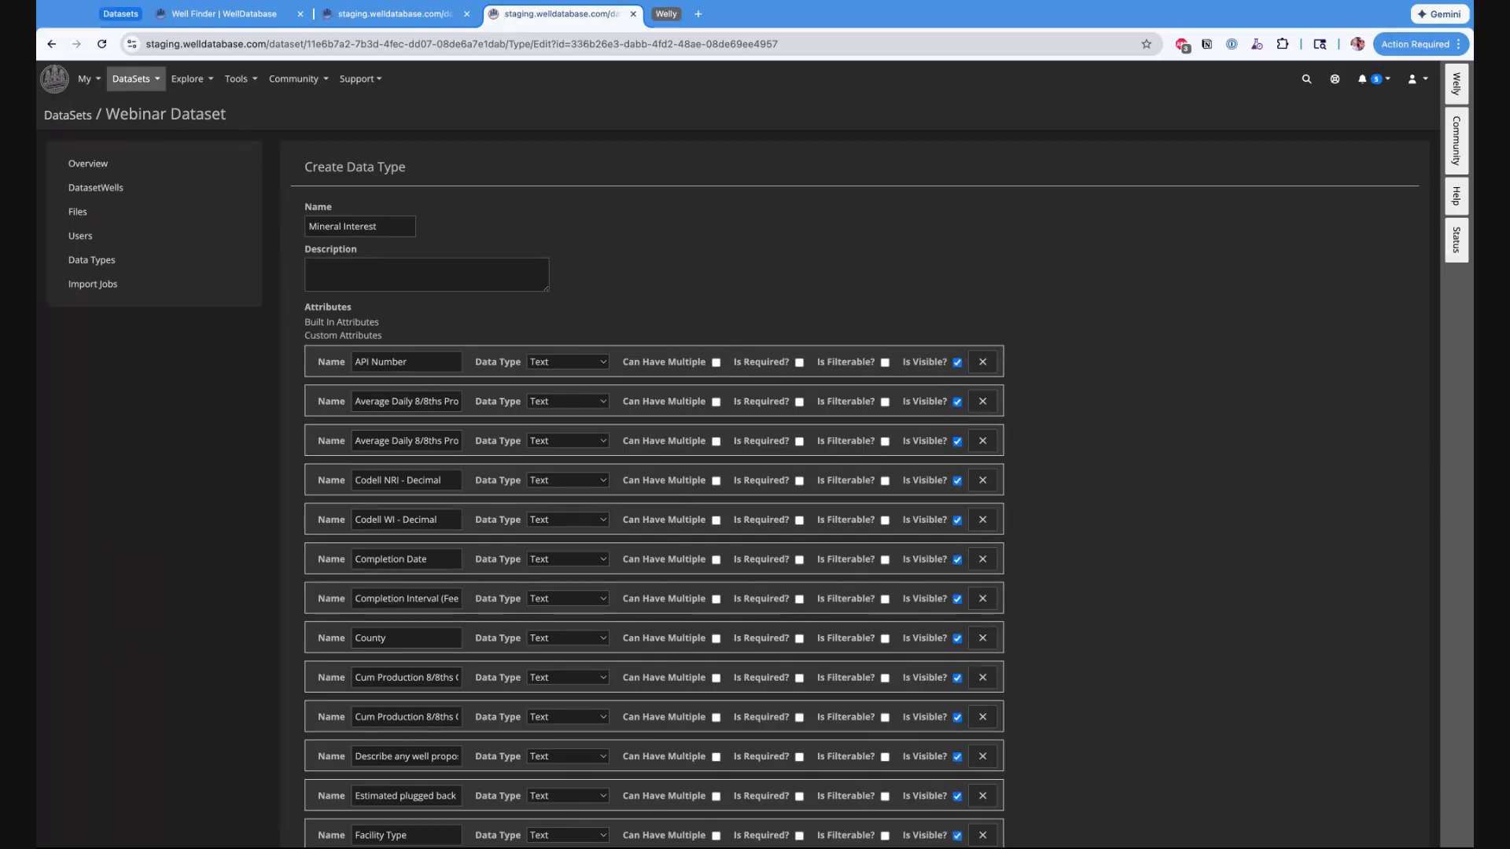
pyautogui.click(224, 18)
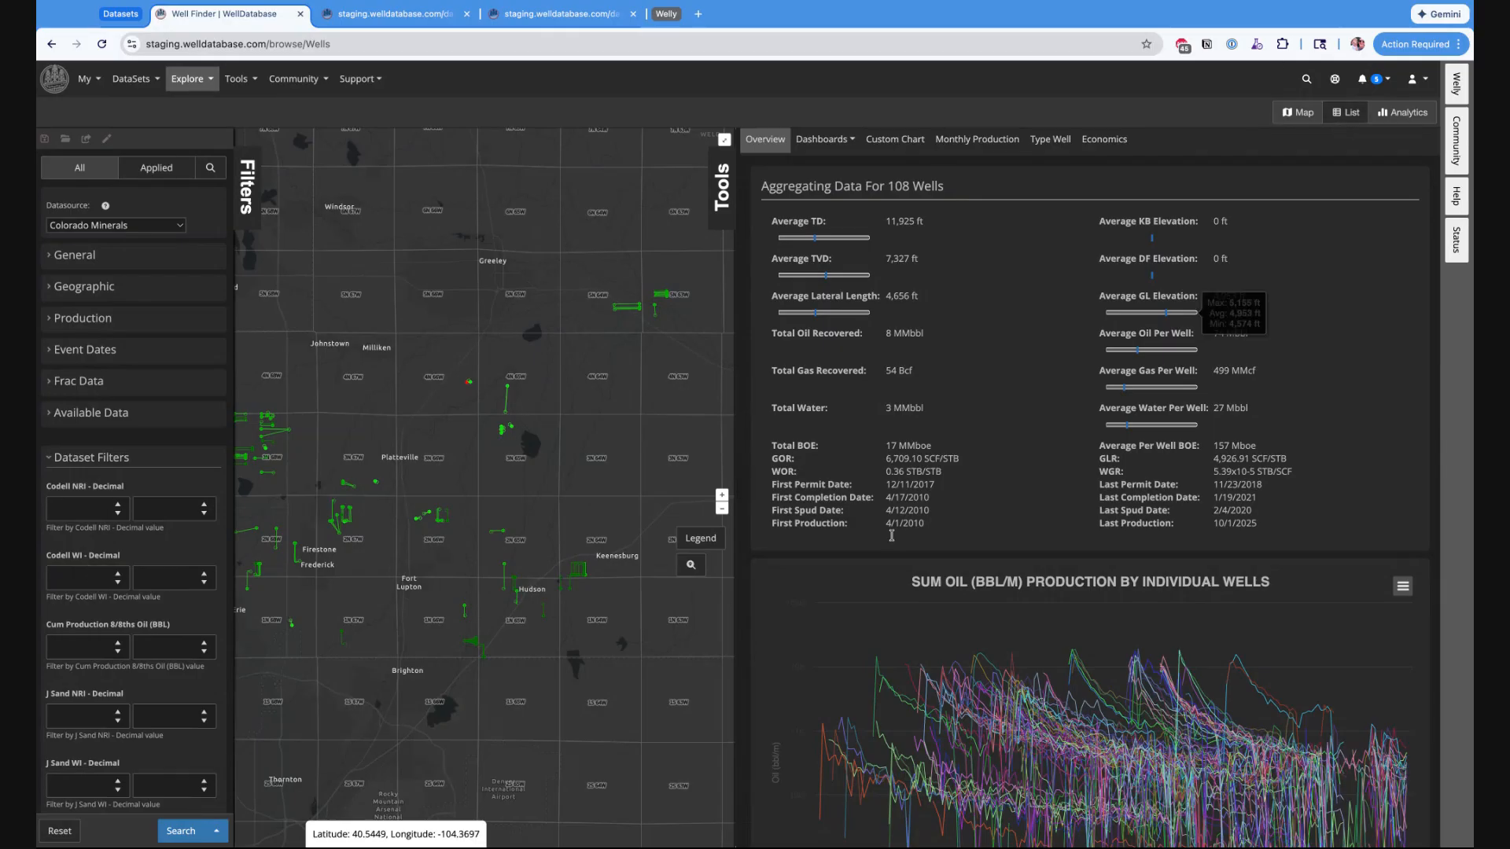
pyautogui.click(307, 85)
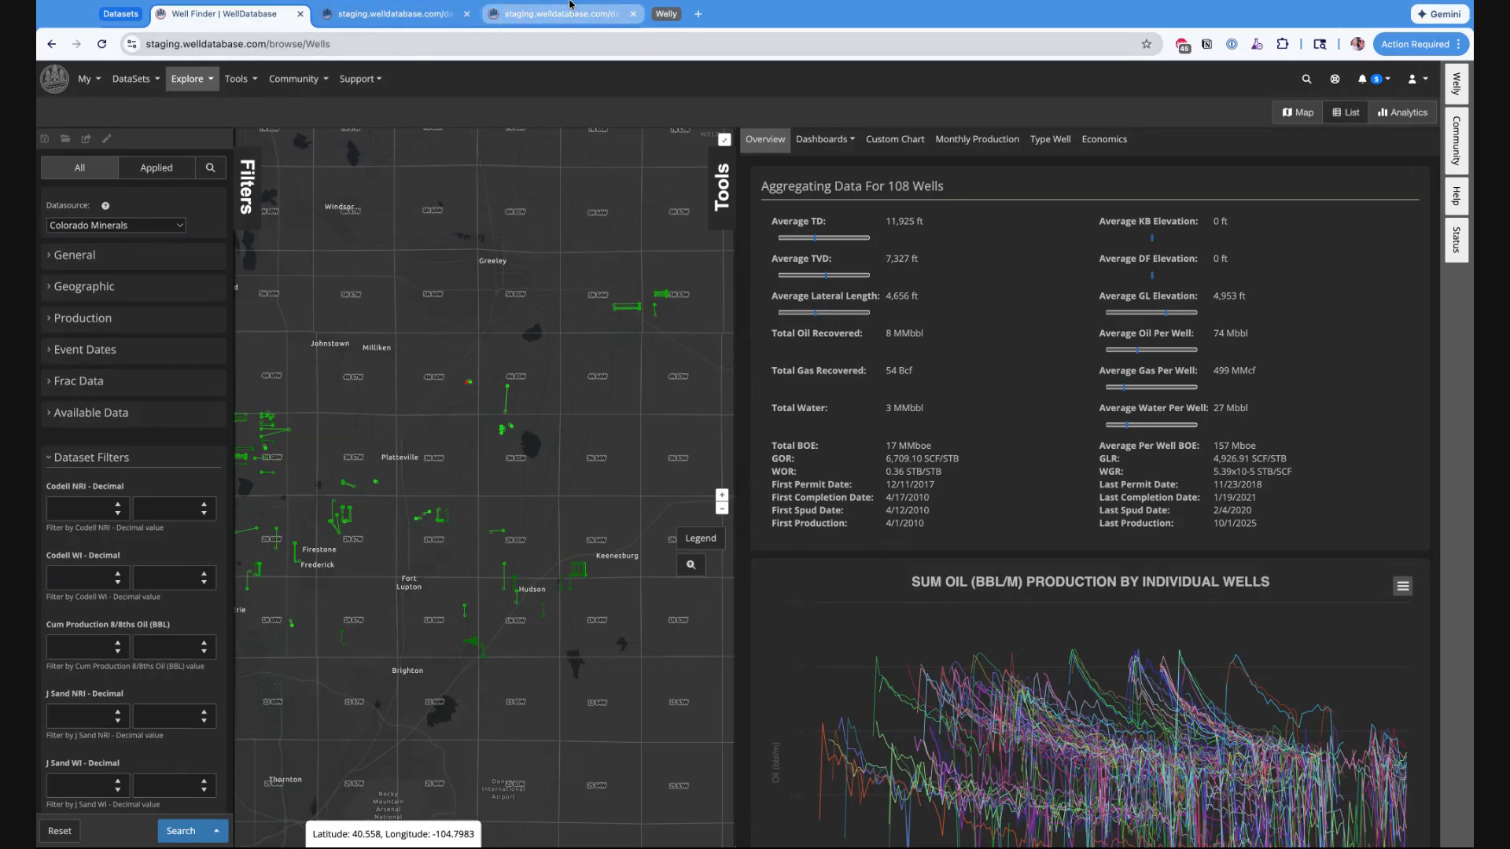
pyautogui.press('super+Tab')
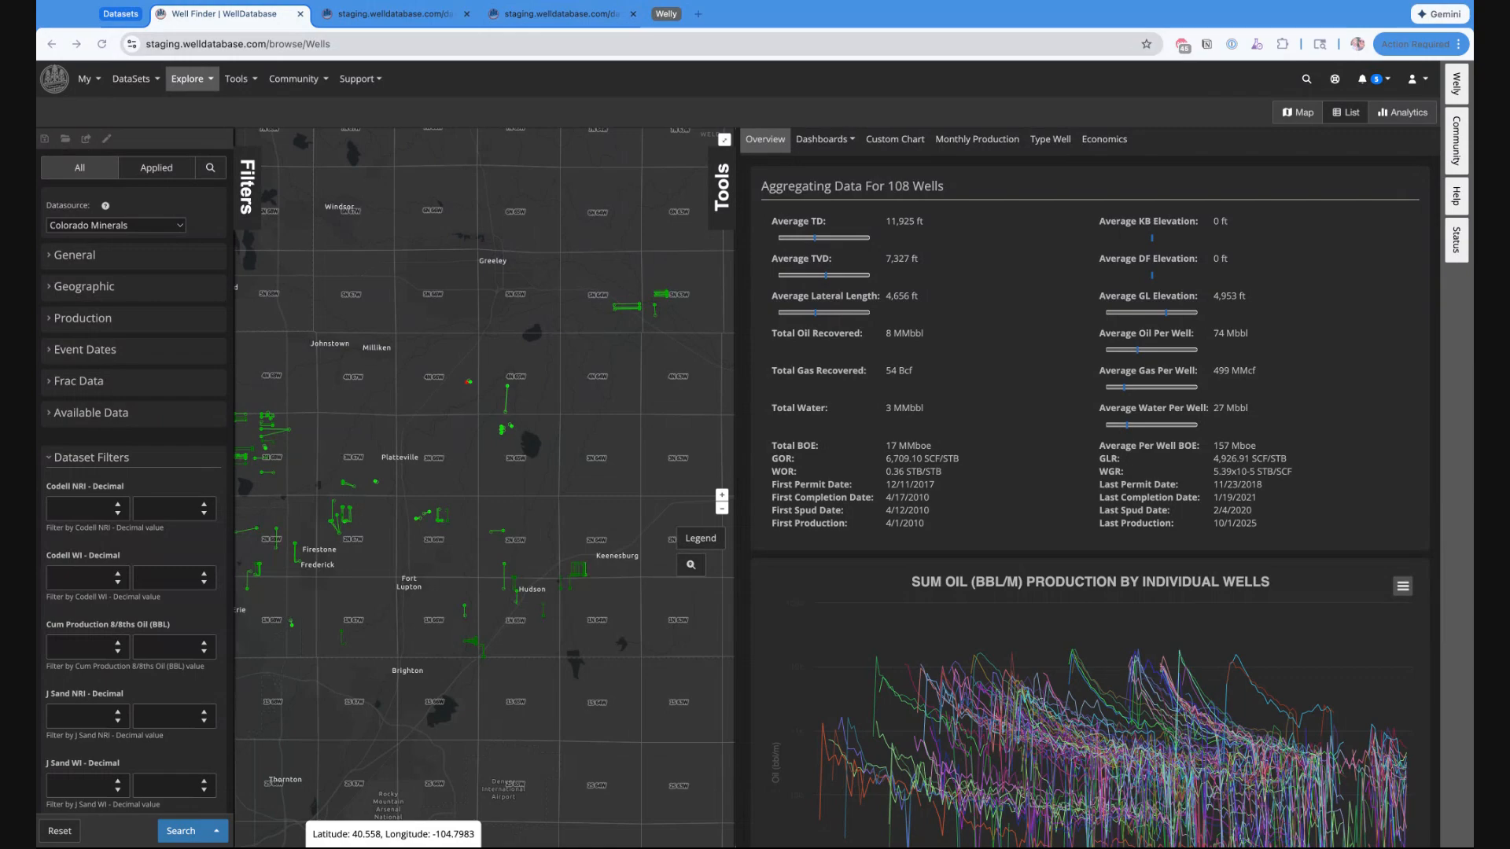
pyautogui.click(548, 16)
pyautogui.click(417, 13)
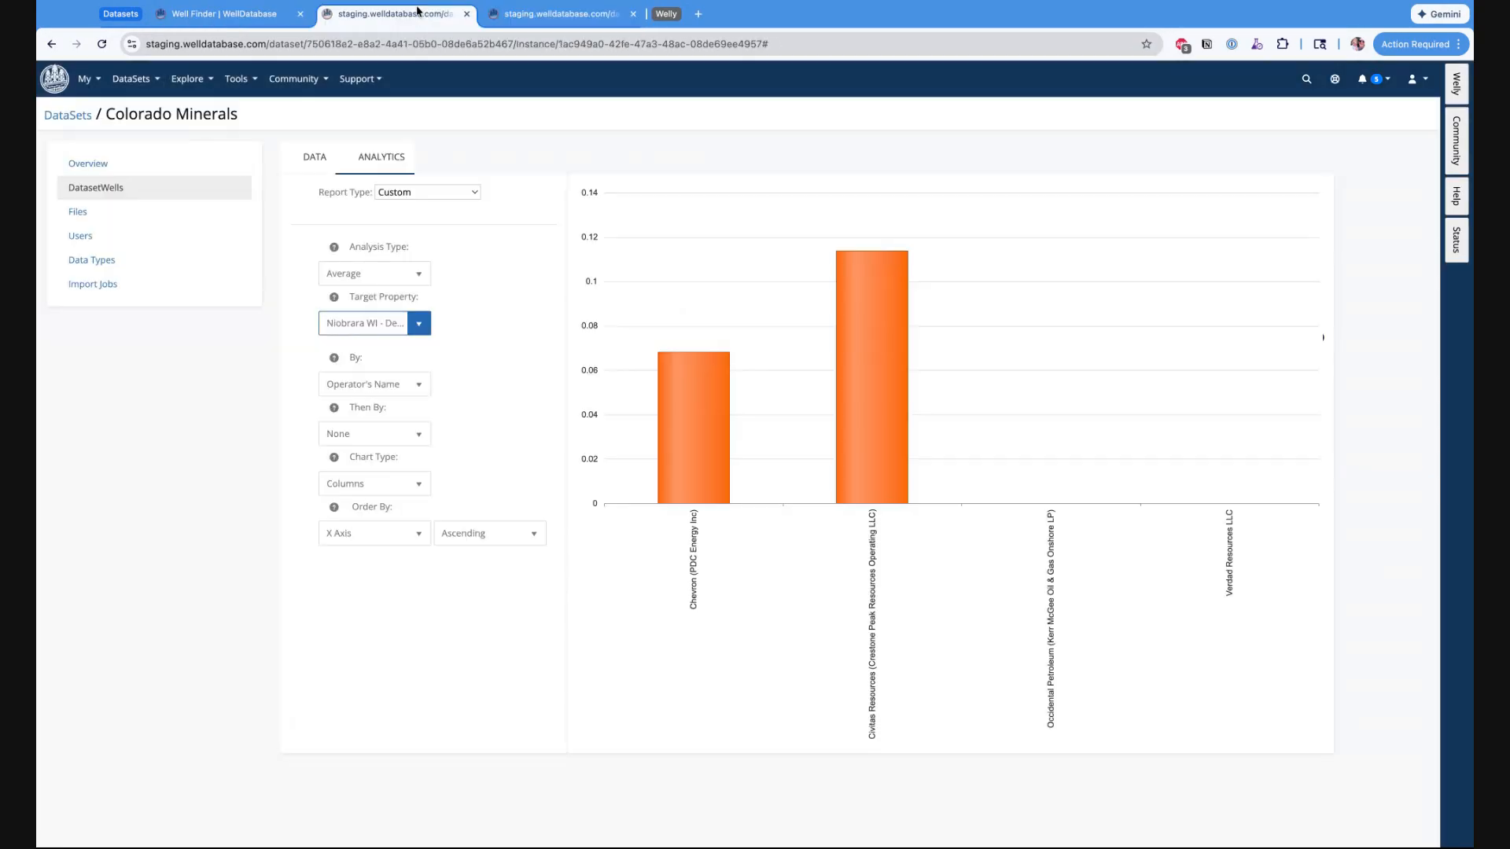
pyautogui.click(522, 13)
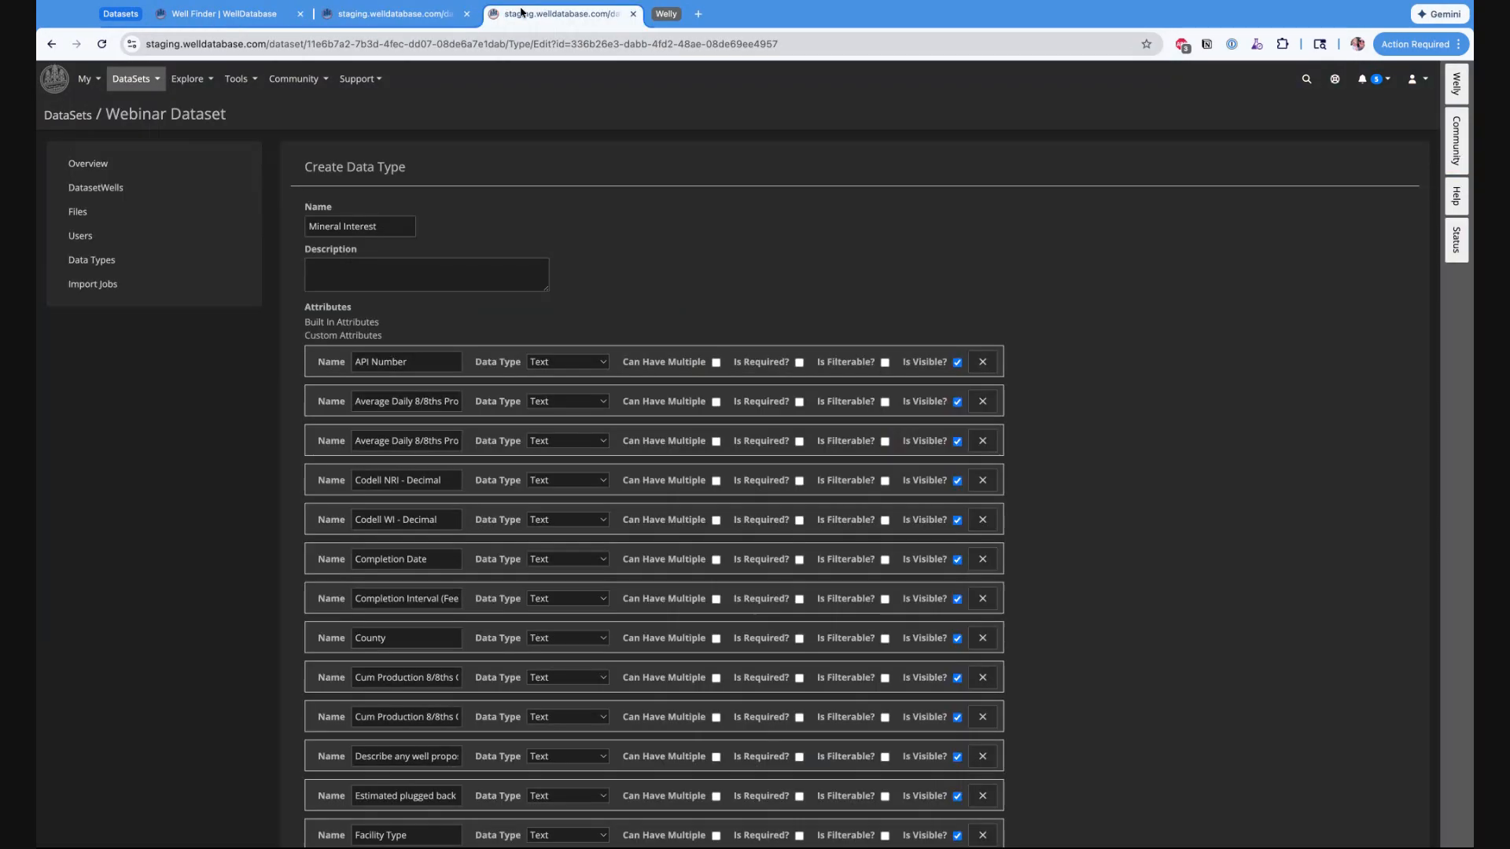
pyautogui.click(220, 16)
# Step: Switch the well data source to Bakken Minerals and bring its matching wells into the map view
pyautogui.moveTo(203, 82)
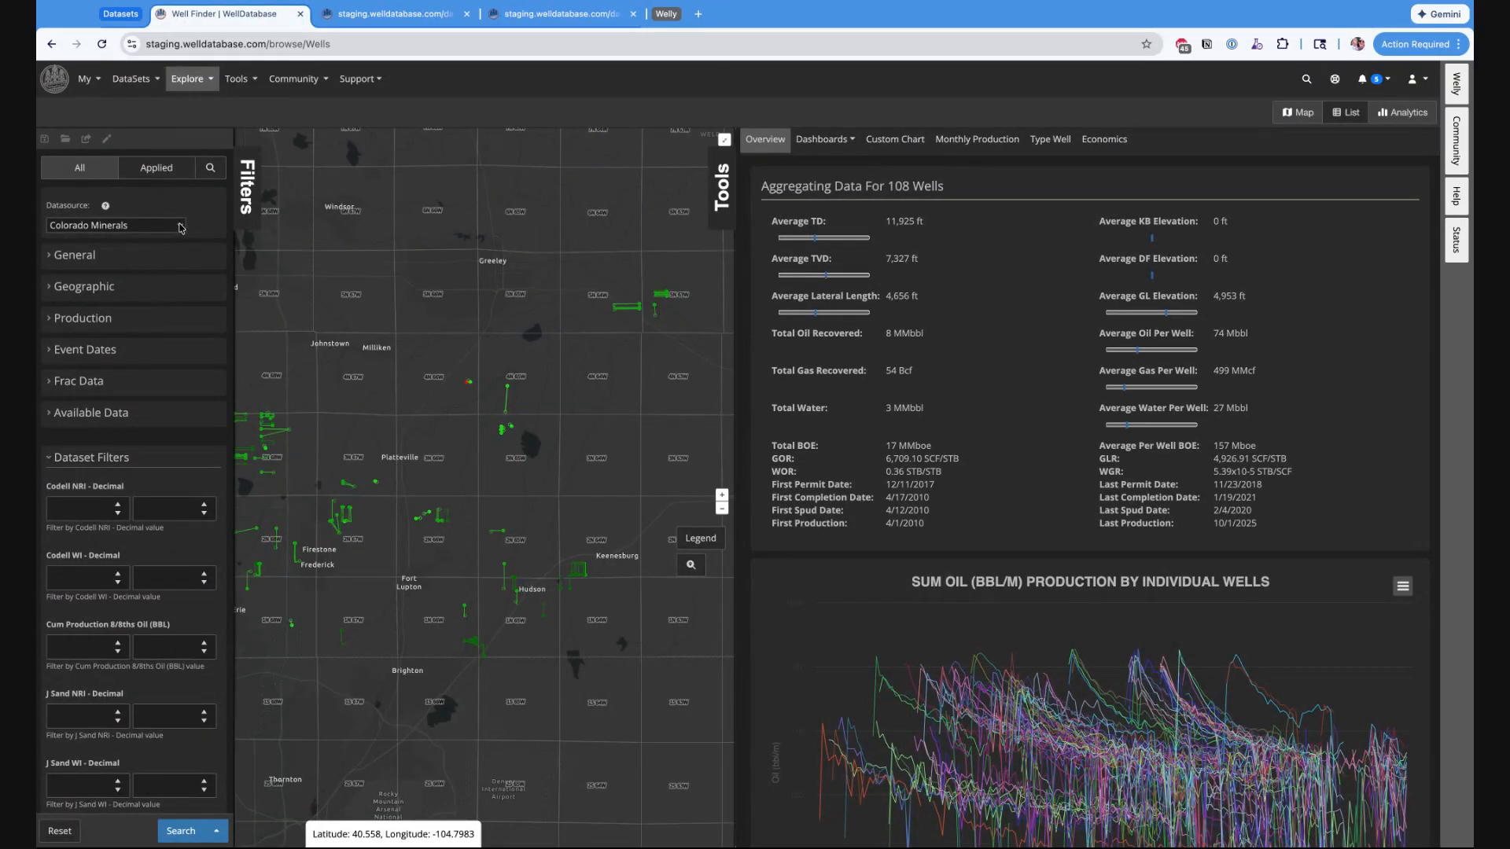
pyautogui.click(181, 228)
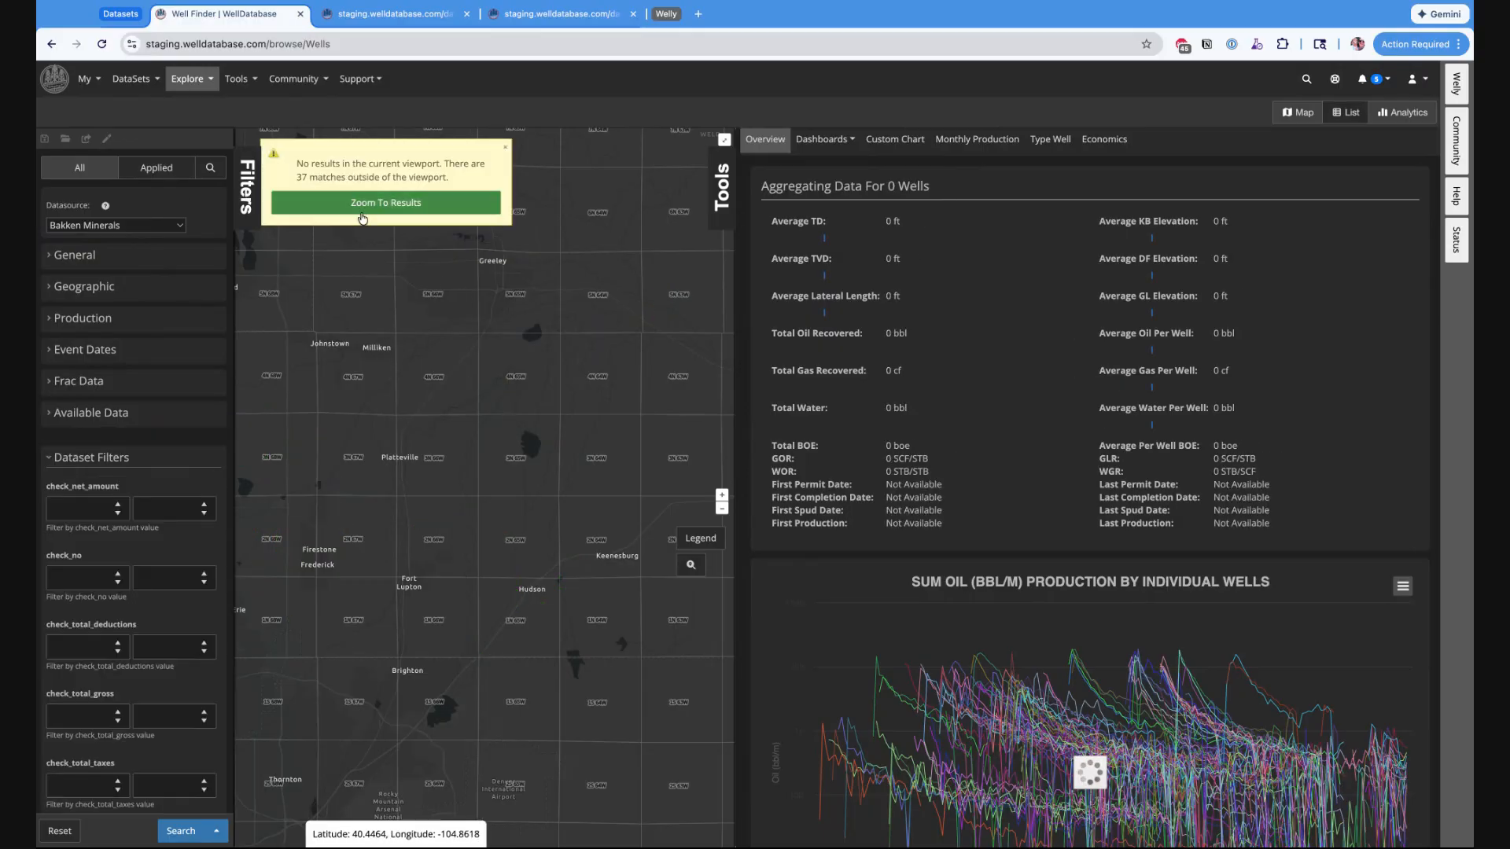
pyautogui.click(383, 208)
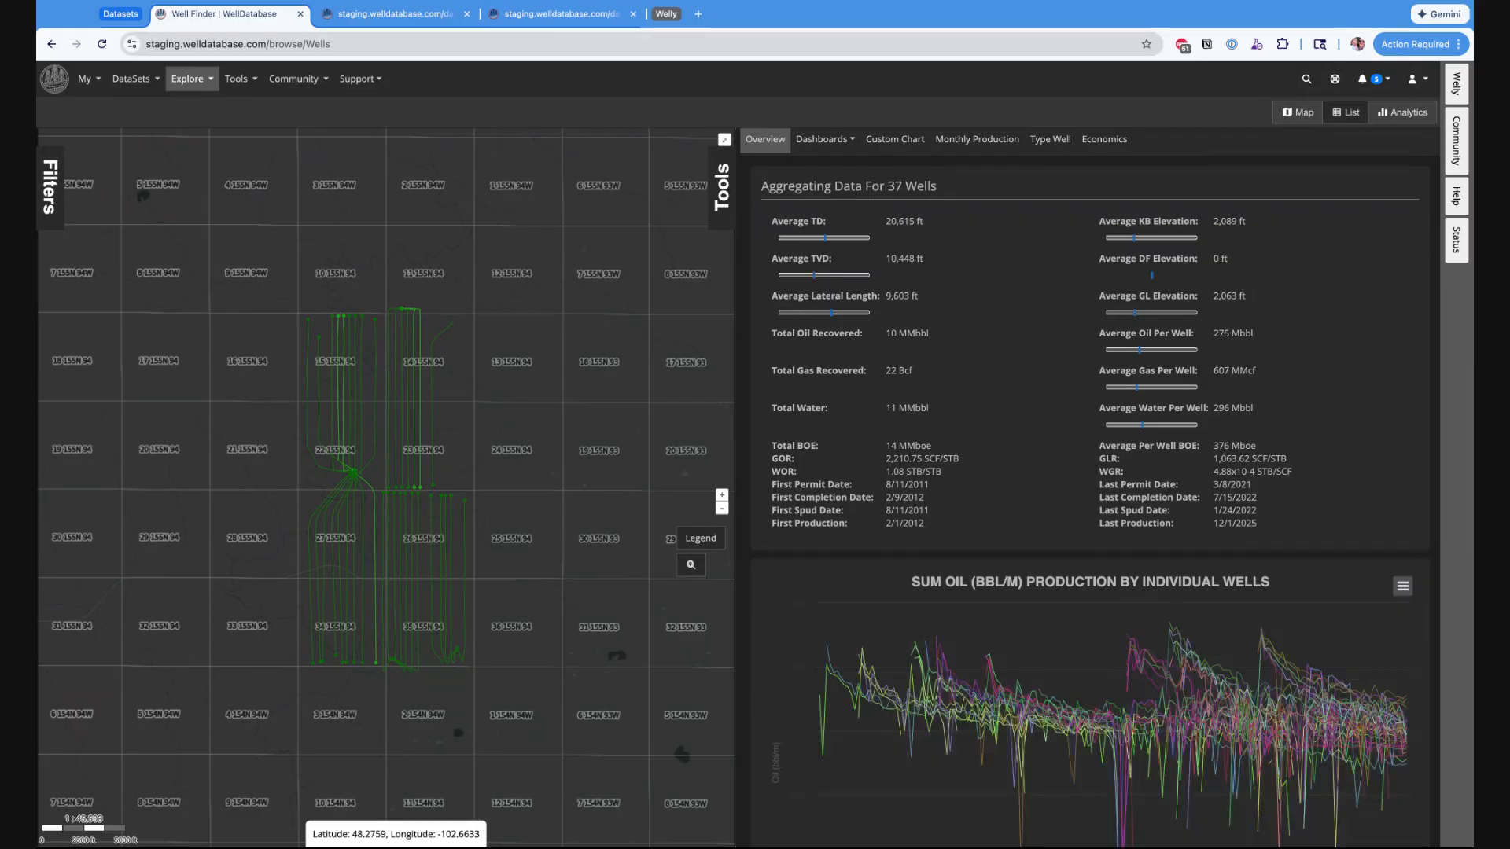
# Step: Convert the well layer to a data layer and name it "My Wells"
pyautogui.click(721, 189)
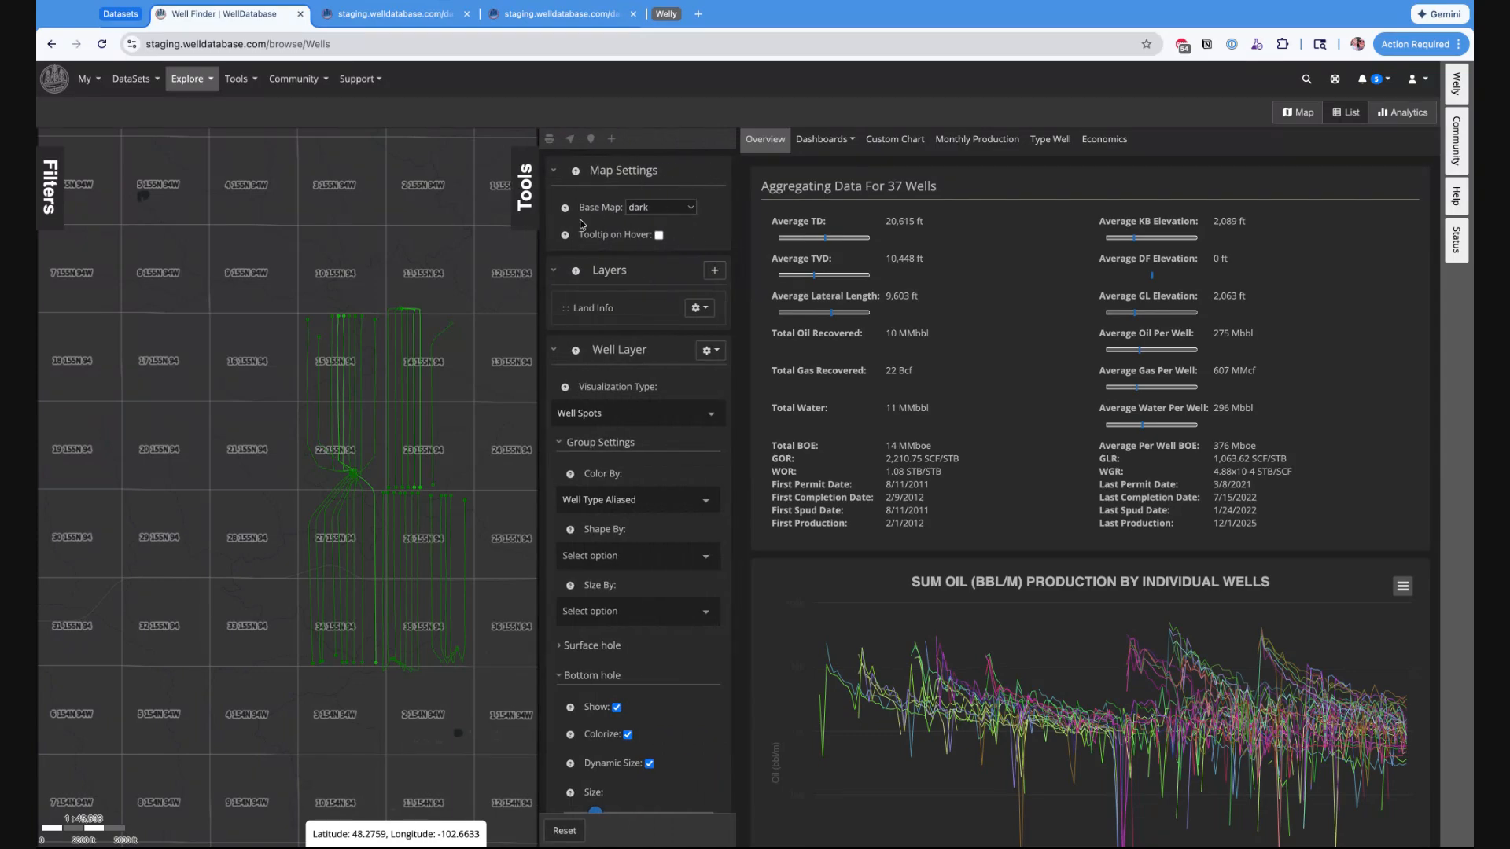
pyautogui.click(711, 351)
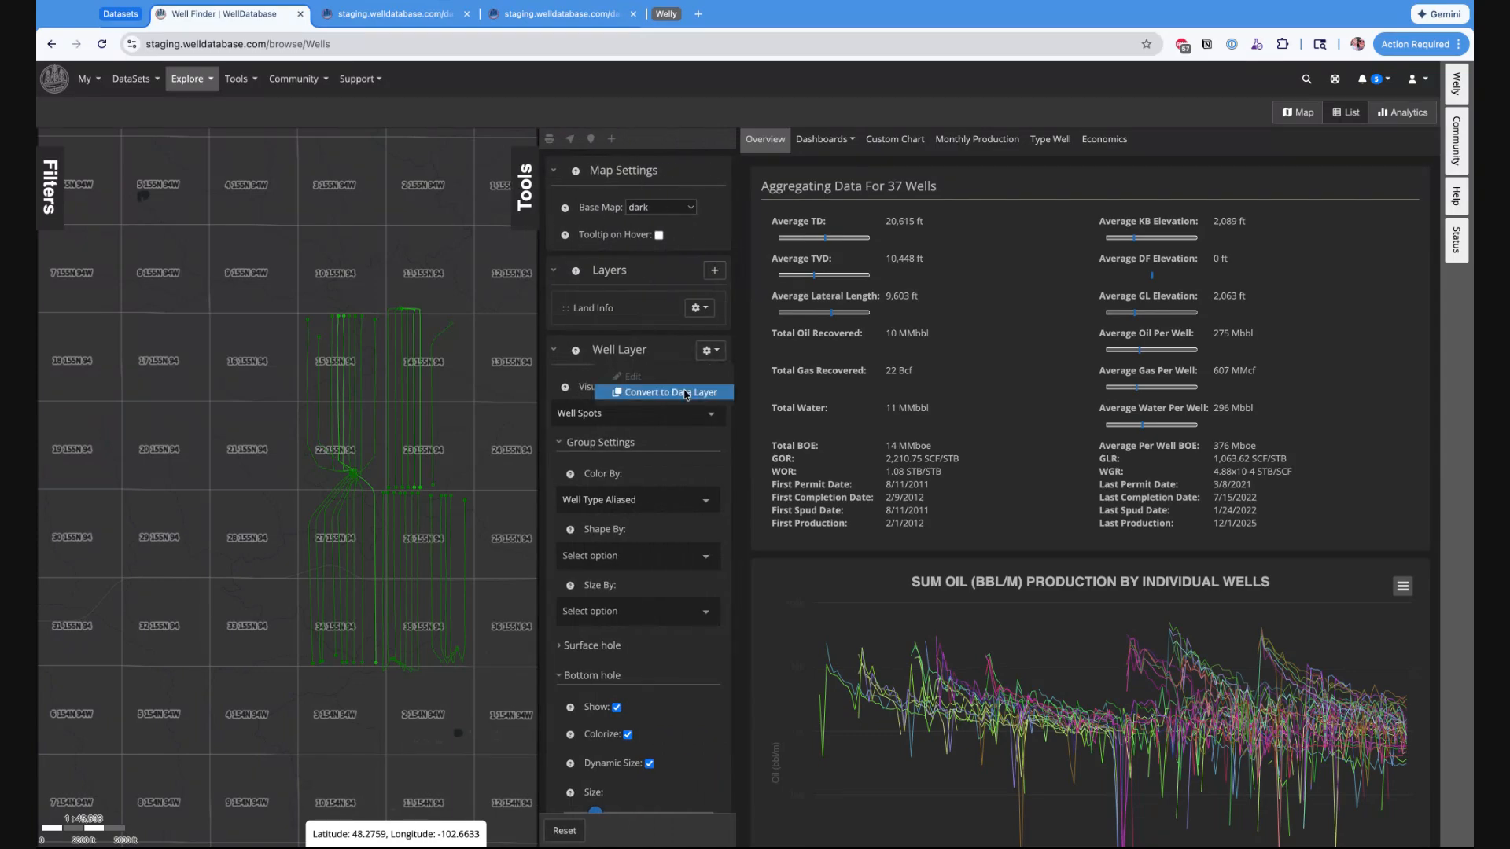
pyautogui.click(674, 393)
pyautogui.tripleClick(796, 310)
pyautogui.write('My Wells')
# Step: Keep the Well Spots visualization for the data layer and color its wells with a solid color
pyautogui.click(587, 325)
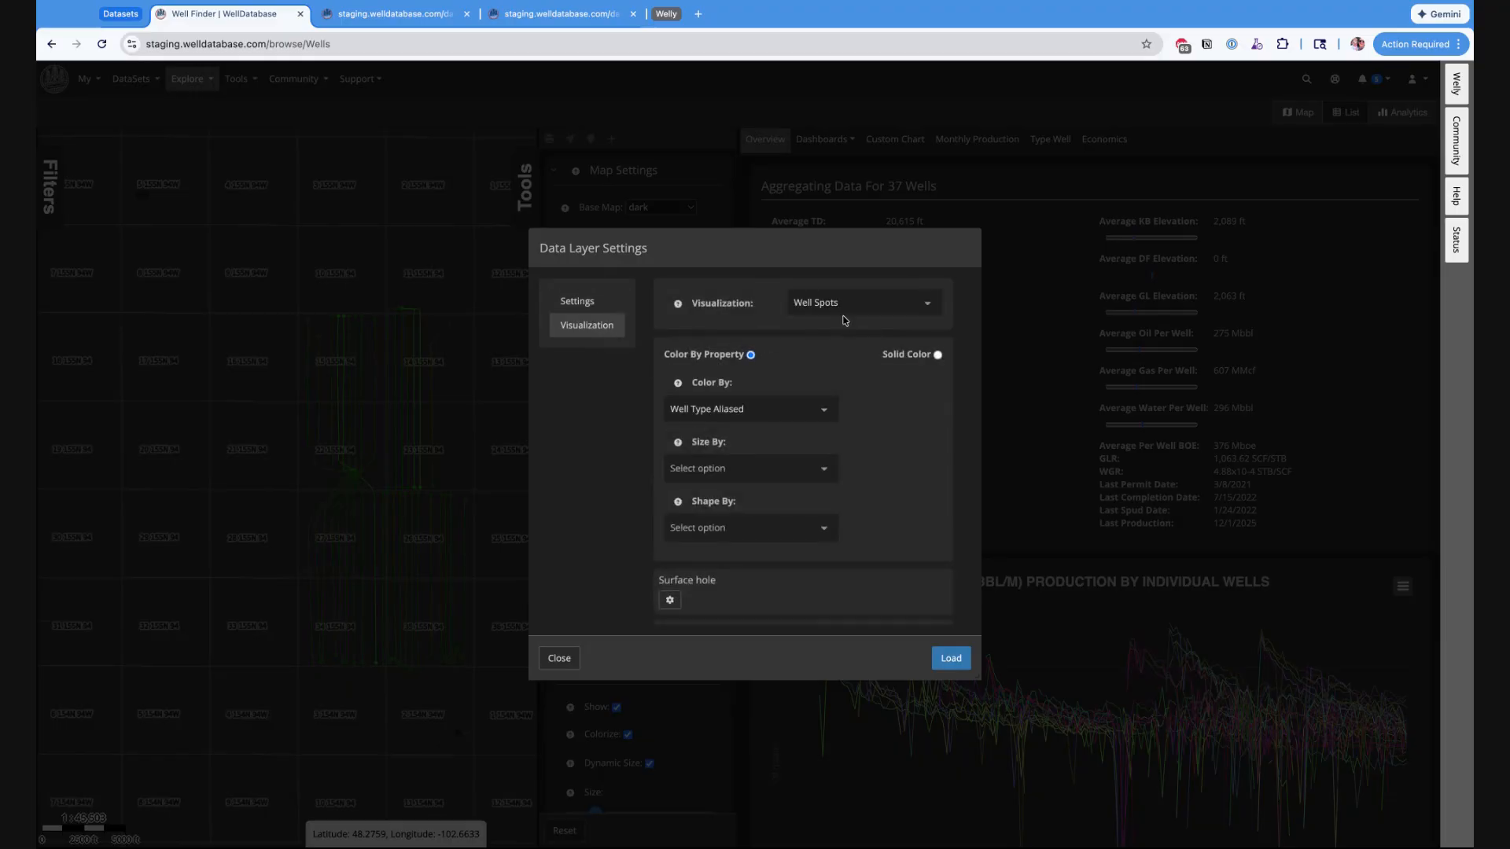
pyautogui.click(859, 309)
pyautogui.click(865, 293)
pyautogui.click(937, 355)
# Step: Set the surface hole size to 20, increase the bottom hole and lateral sizes, and load the data layer onto the map
pyautogui.scroll(-2, 838, 421)
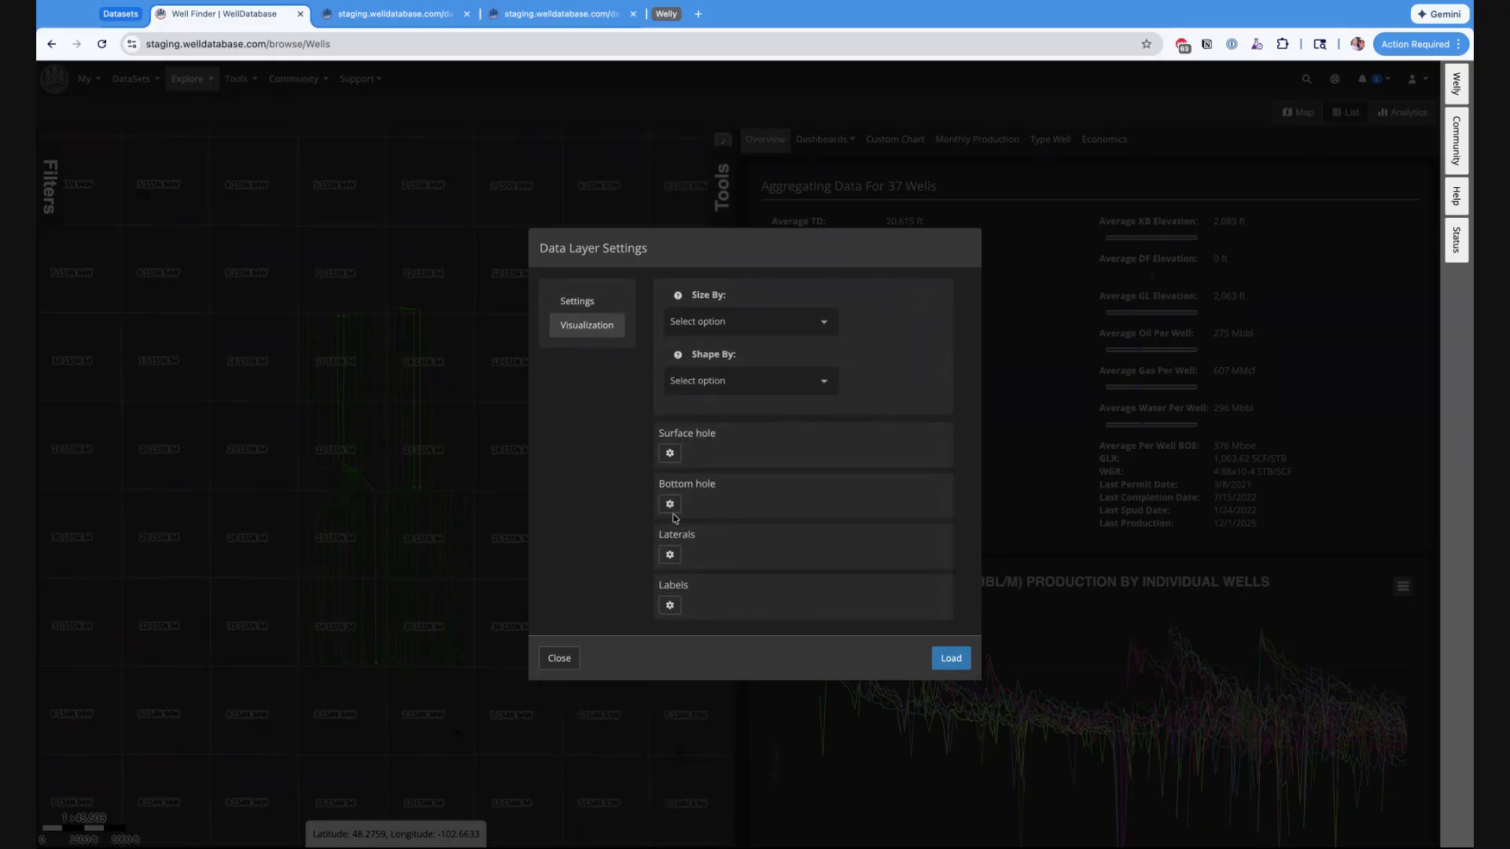
pyautogui.click(669, 555)
pyautogui.click(669, 504)
pyautogui.click(669, 453)
pyautogui.scroll(-2, 736, 486)
pyautogui.click(774, 453)
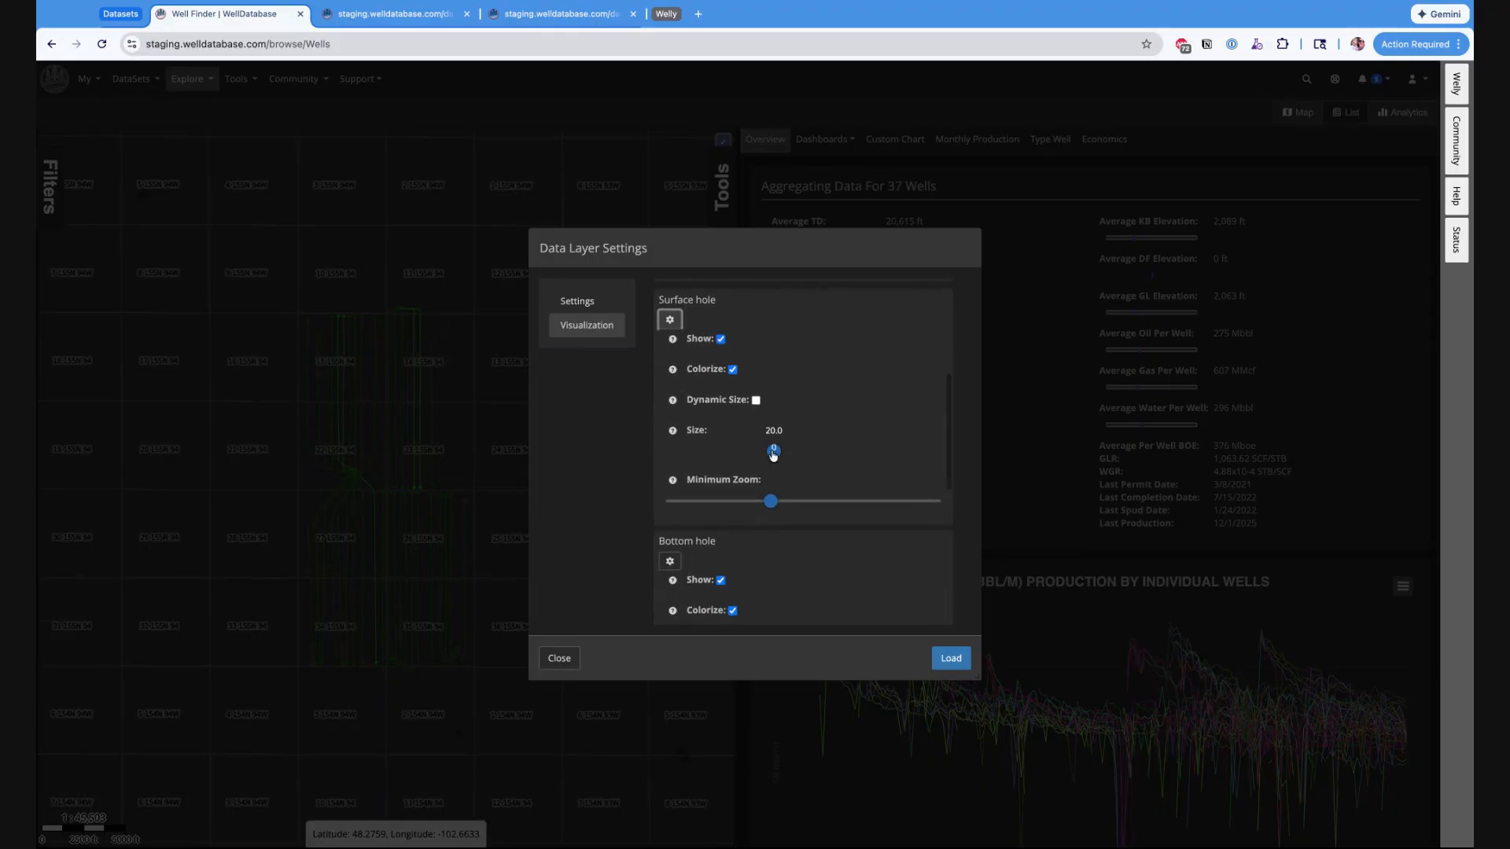
pyautogui.scroll(-3, 773, 486)
pyautogui.click(778, 520)
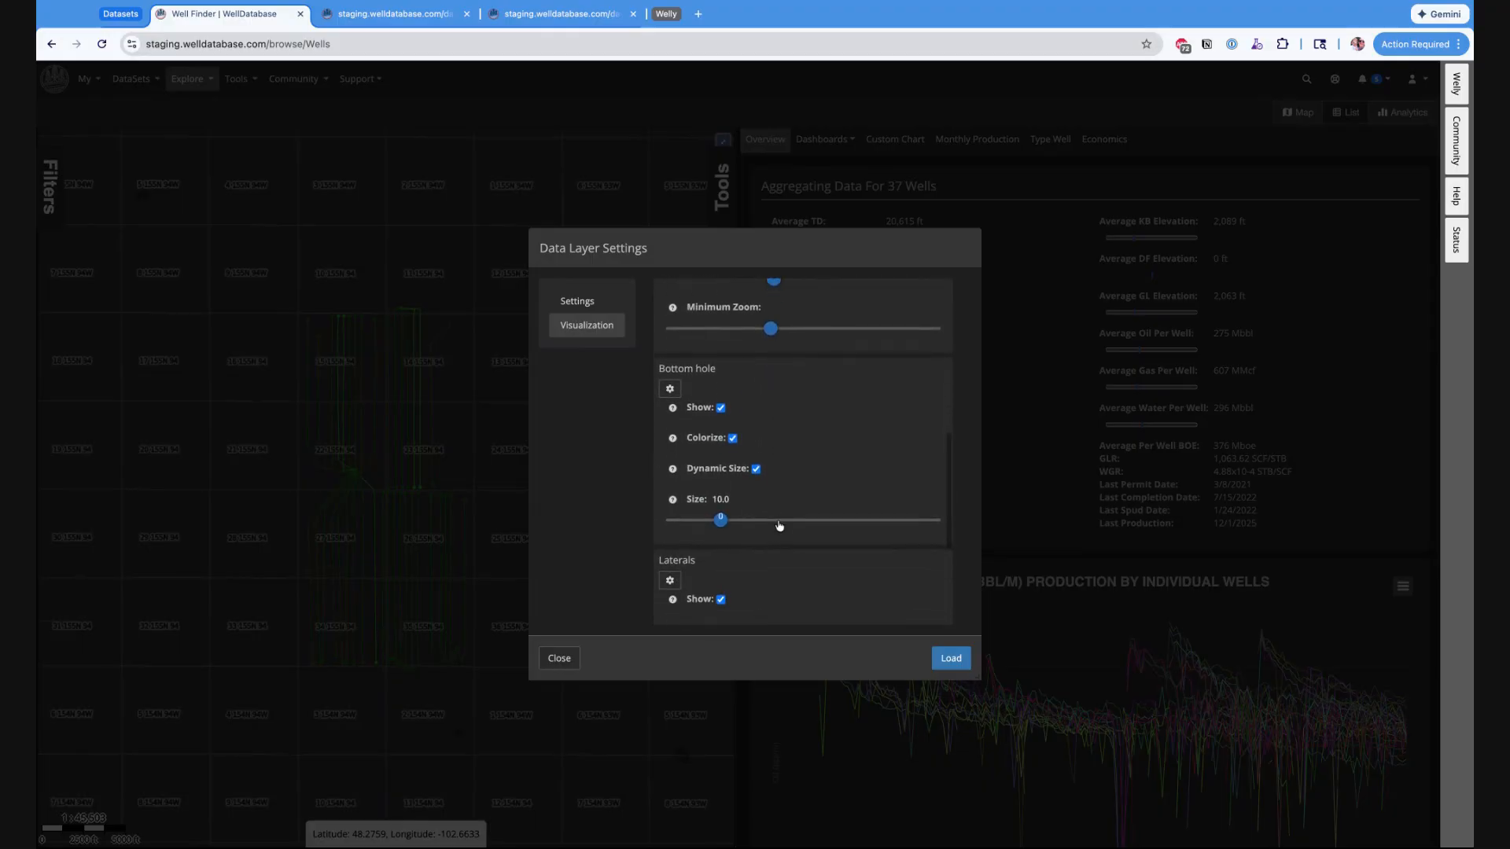
pyautogui.scroll(-2, 778, 525)
pyautogui.click(783, 588)
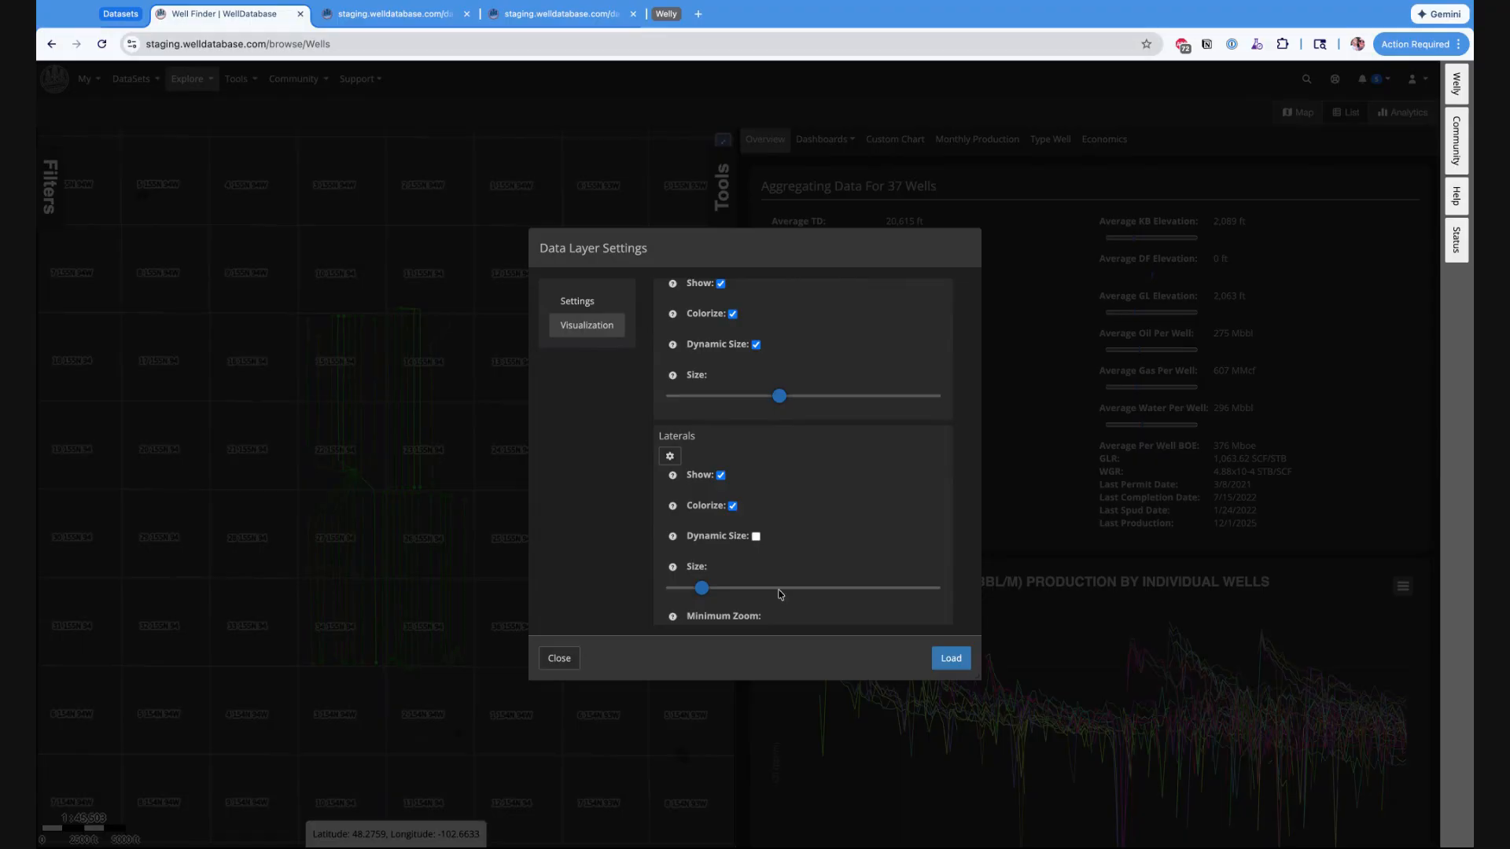
pyautogui.click(951, 659)
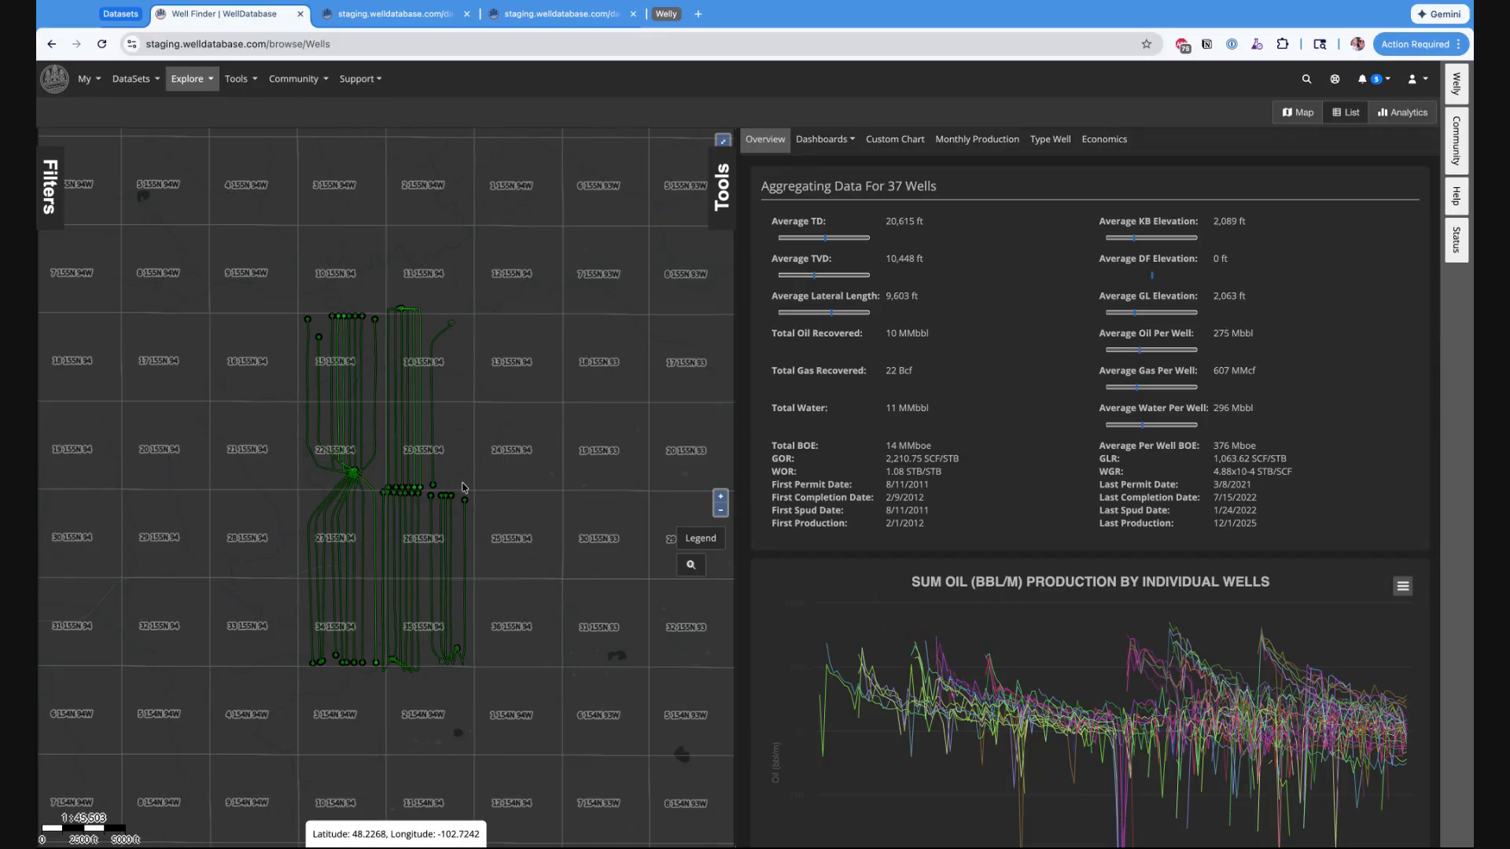
# Step: Show the filters and switch the well data source to Public
pyautogui.click(50, 193)
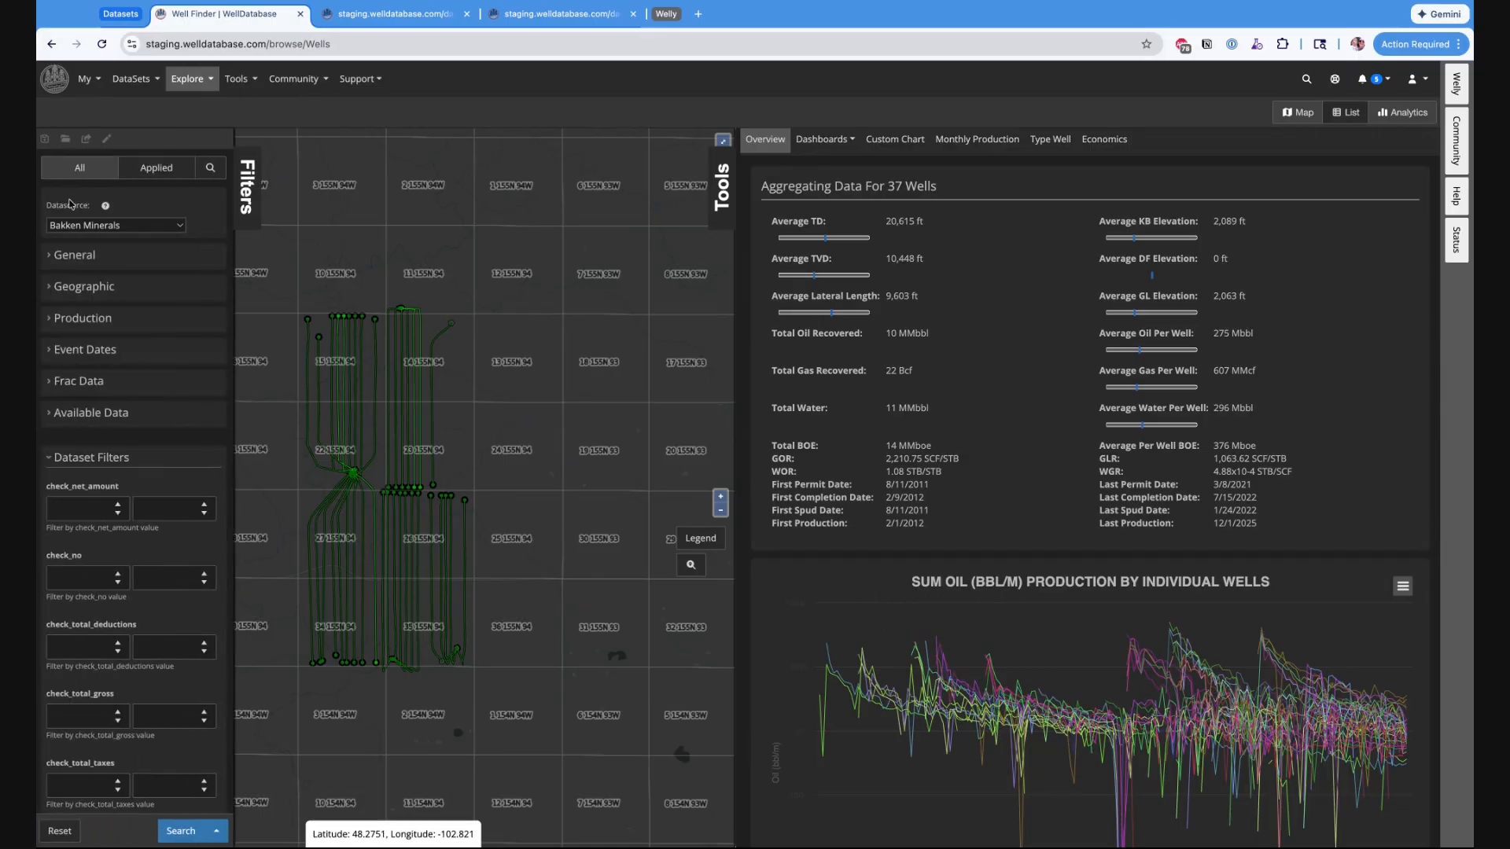
pyautogui.click(110, 229)
pyautogui.click(136, 186)
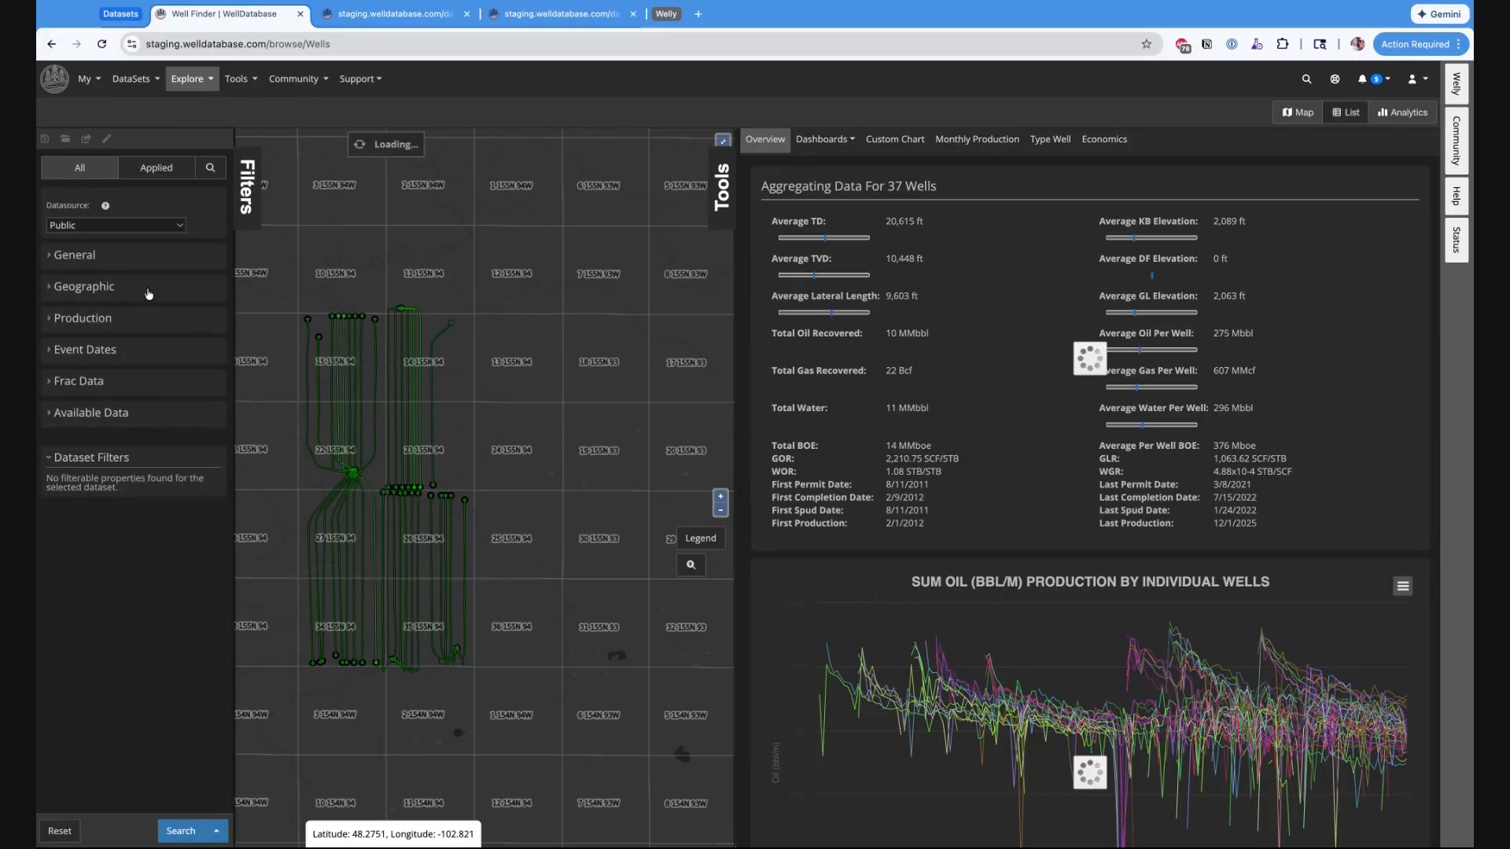
# Step: Start a custom area of interest in the Geographic filters and bring up its shapes for selection
pyautogui.click(89, 290)
pyautogui.click(206, 315)
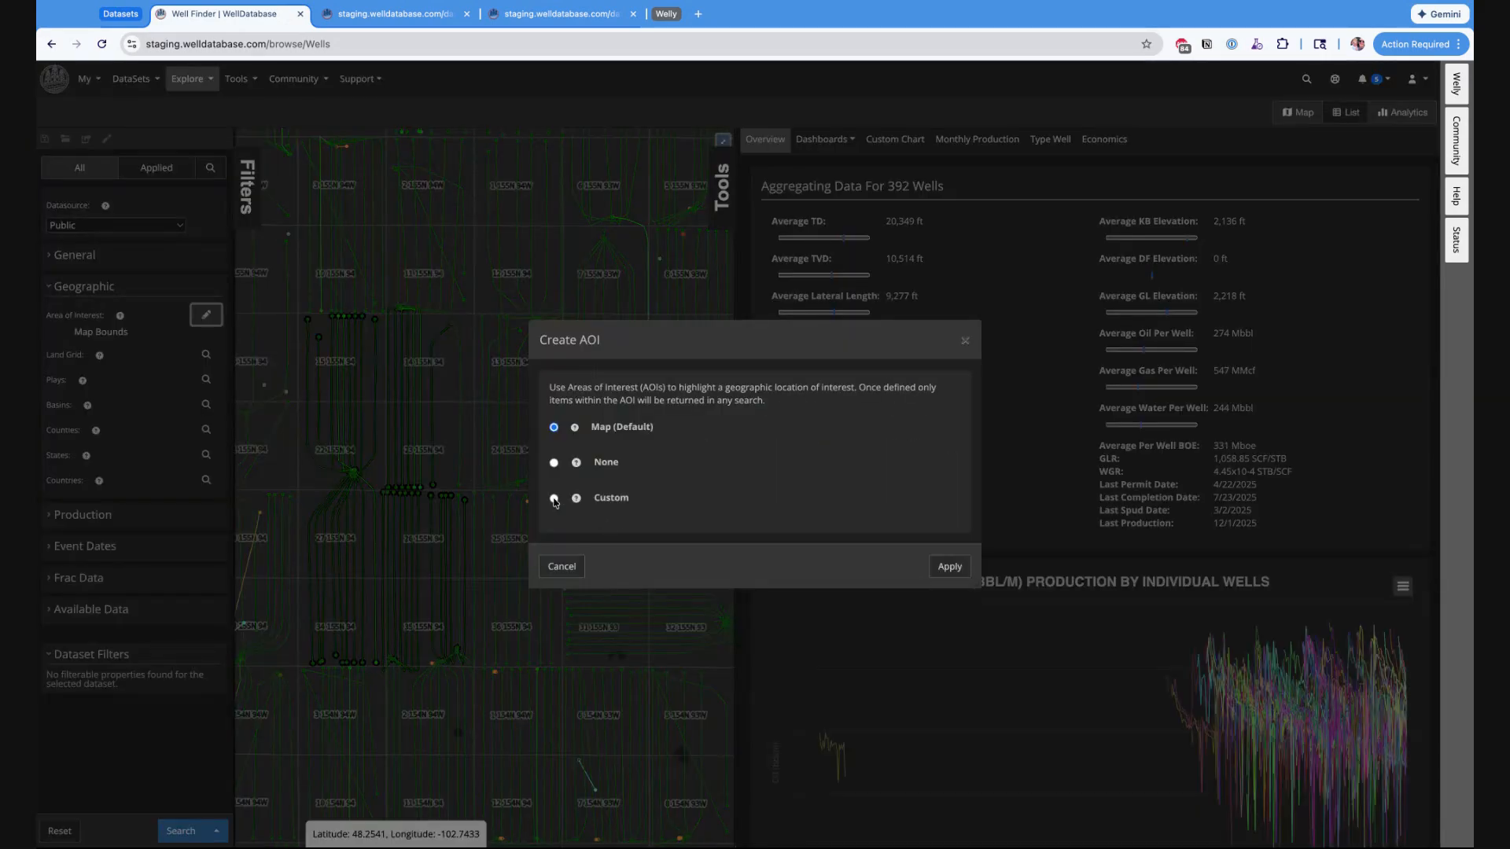
pyautogui.click(553, 499)
pyautogui.click(672, 519)
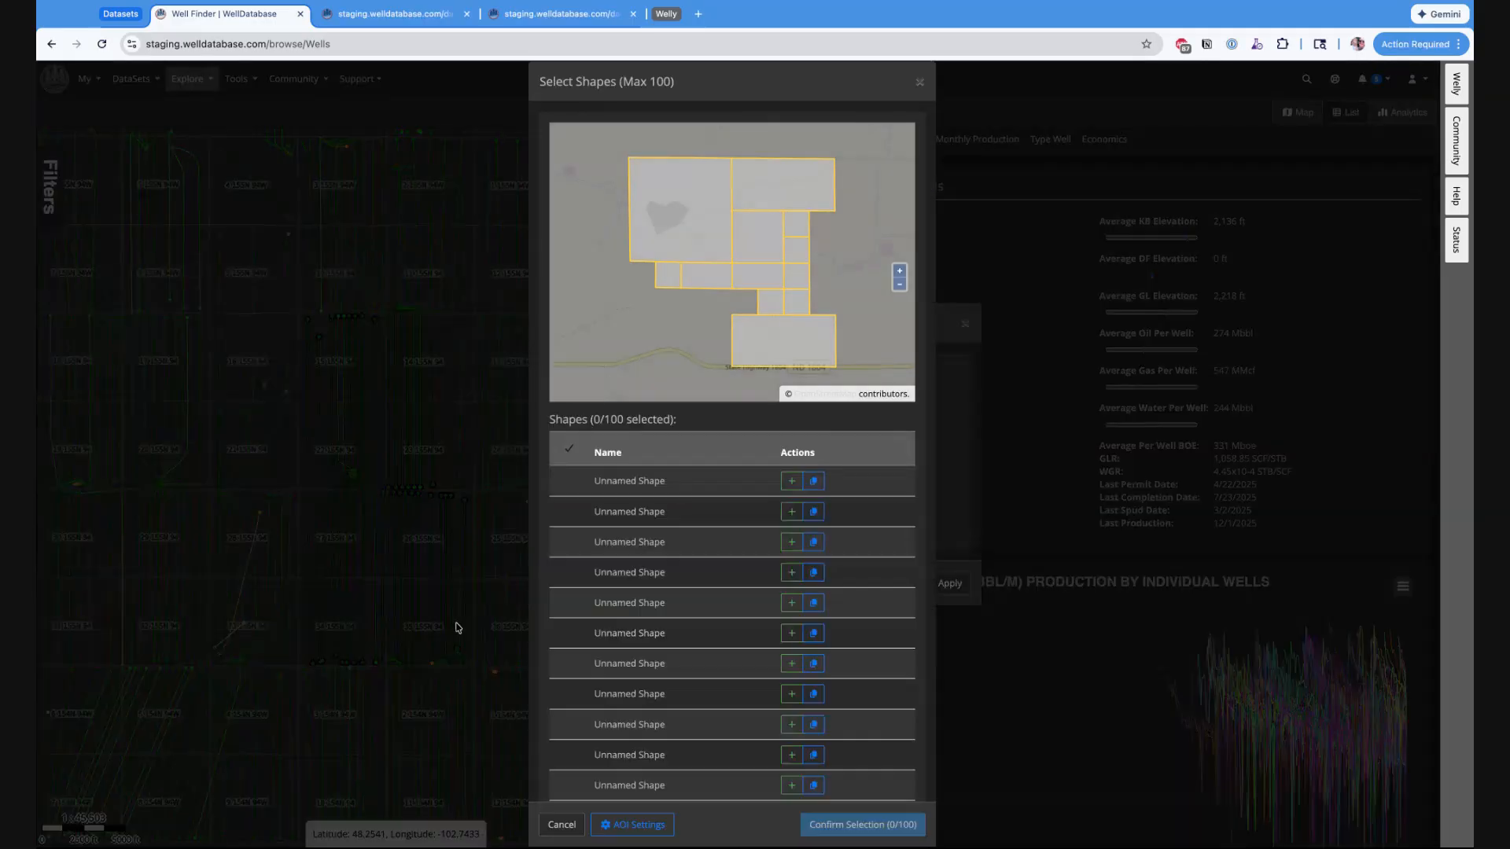
# Step: Select all 12 adjoining tract shapes on the preview map and confirm them as the area of interest
pyautogui.click(670, 227)
pyautogui.click(676, 274)
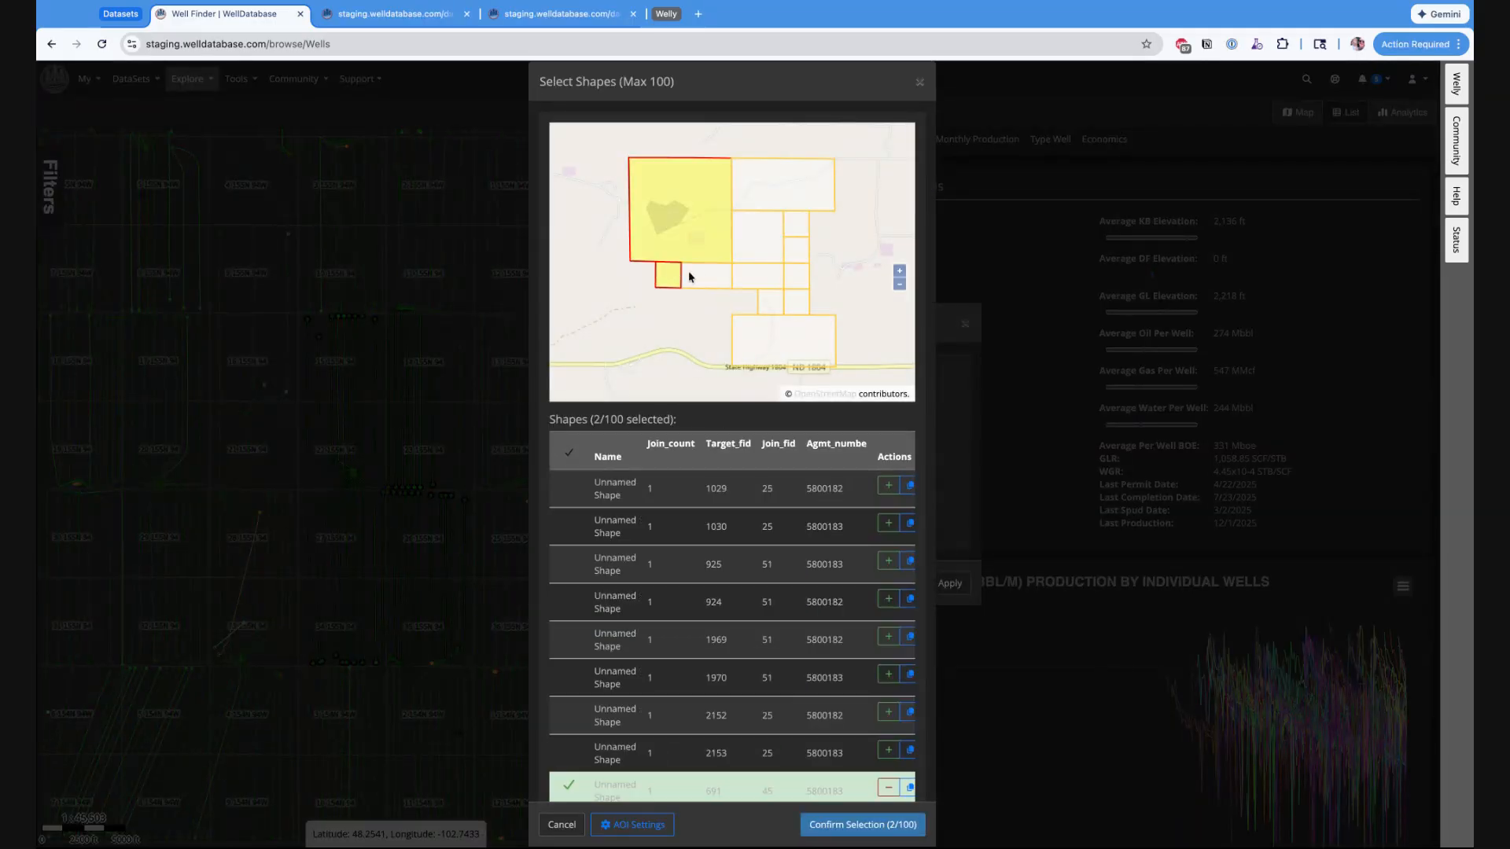
pyautogui.click(783, 194)
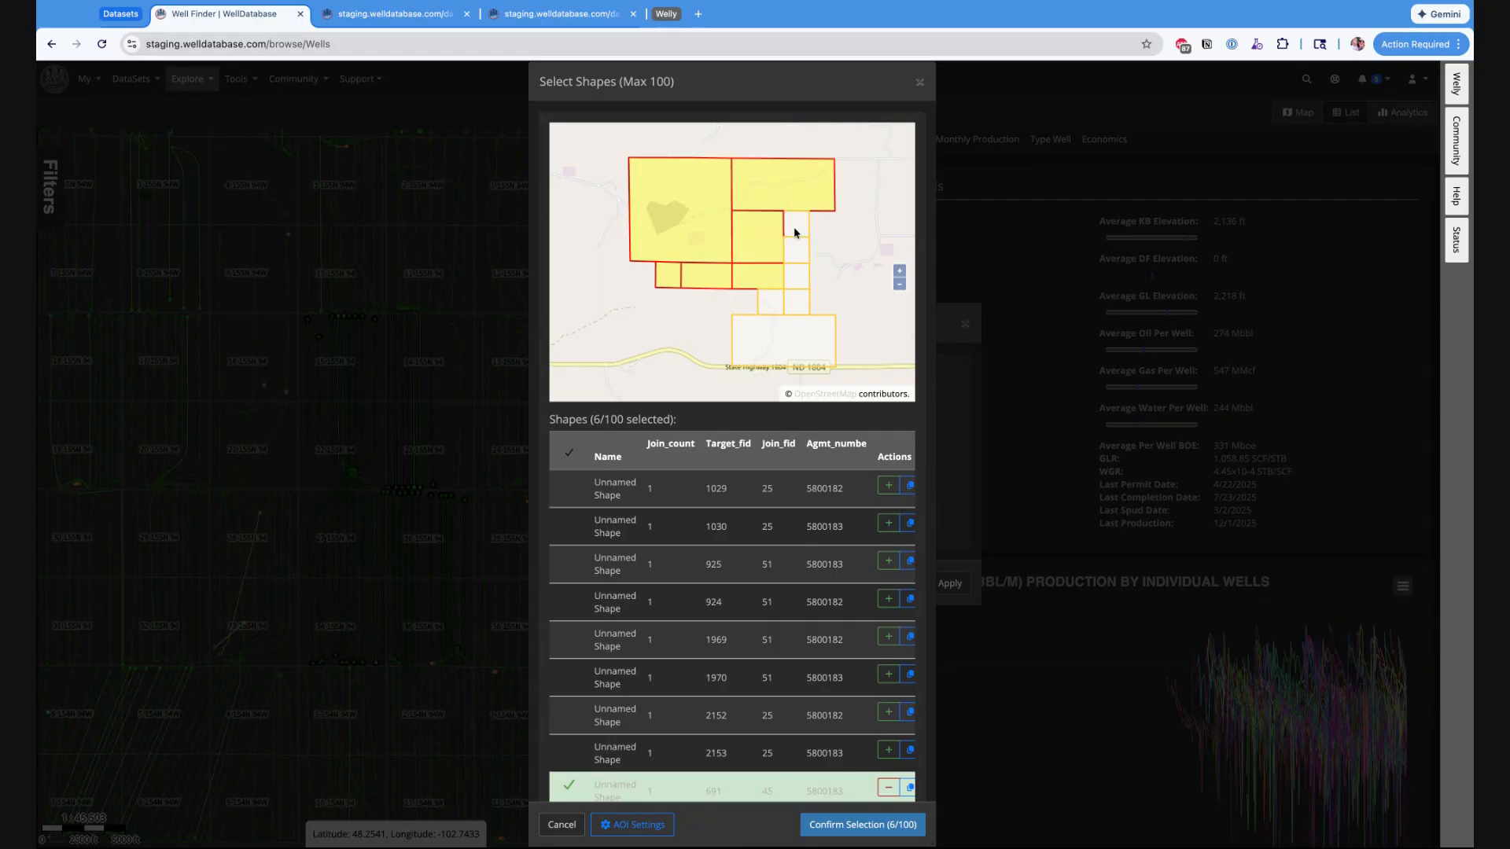
pyautogui.click(796, 228)
pyautogui.click(799, 266)
pyautogui.click(797, 253)
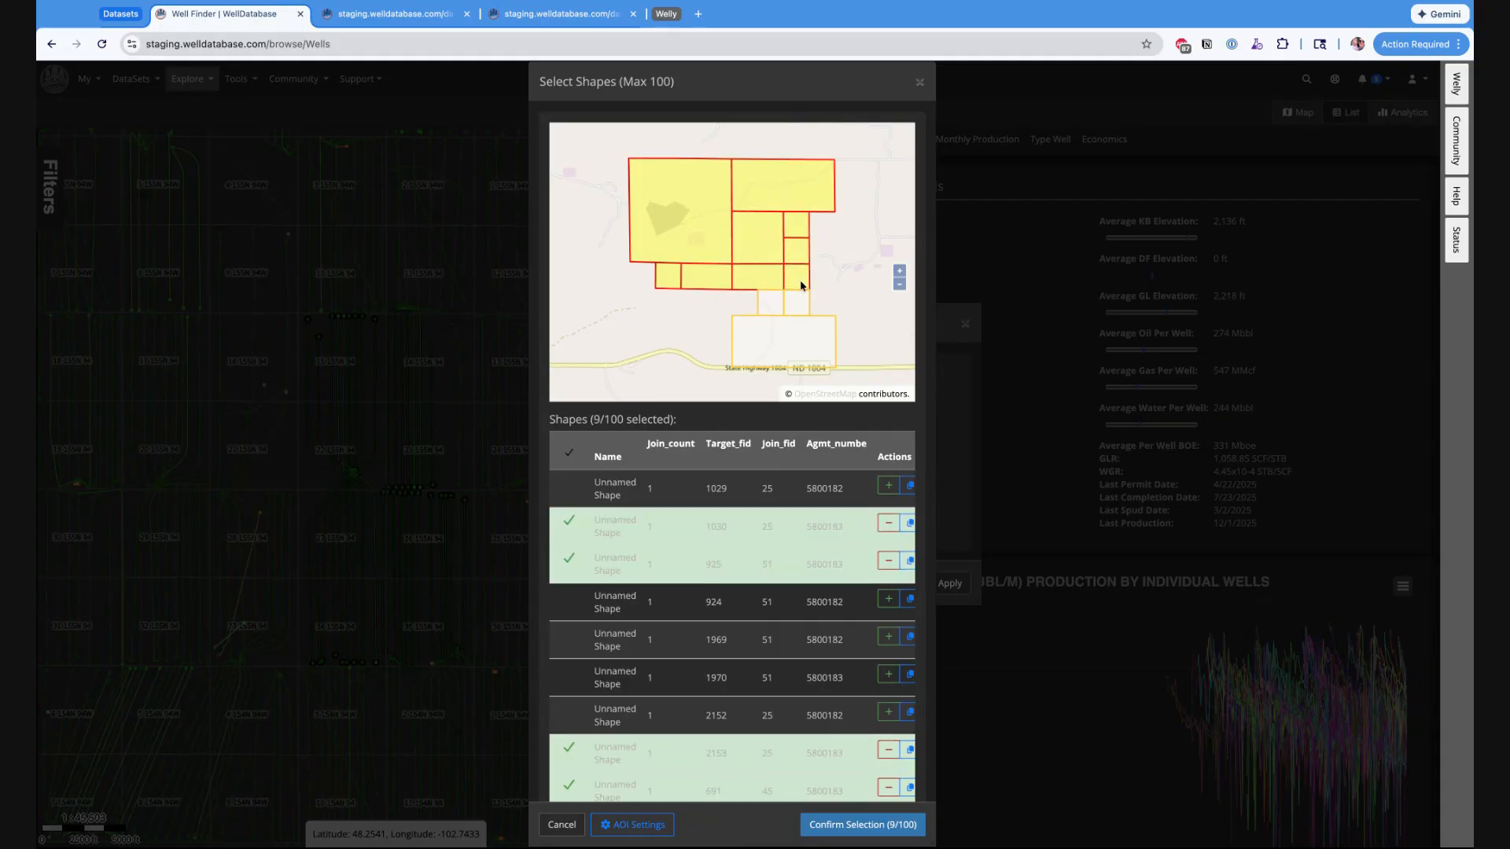
pyautogui.click(804, 303)
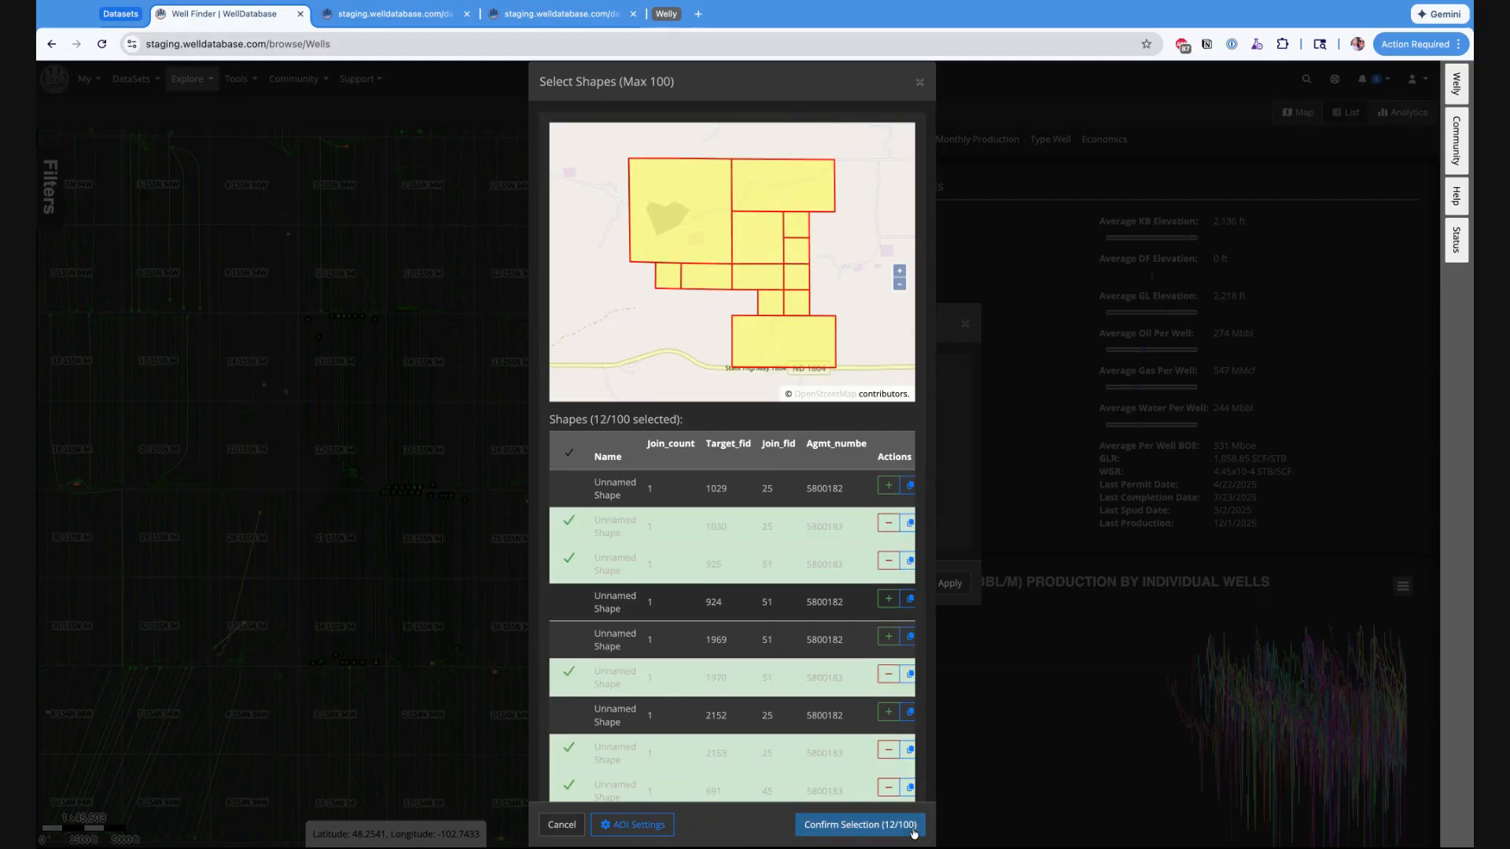
pyautogui.click(904, 825)
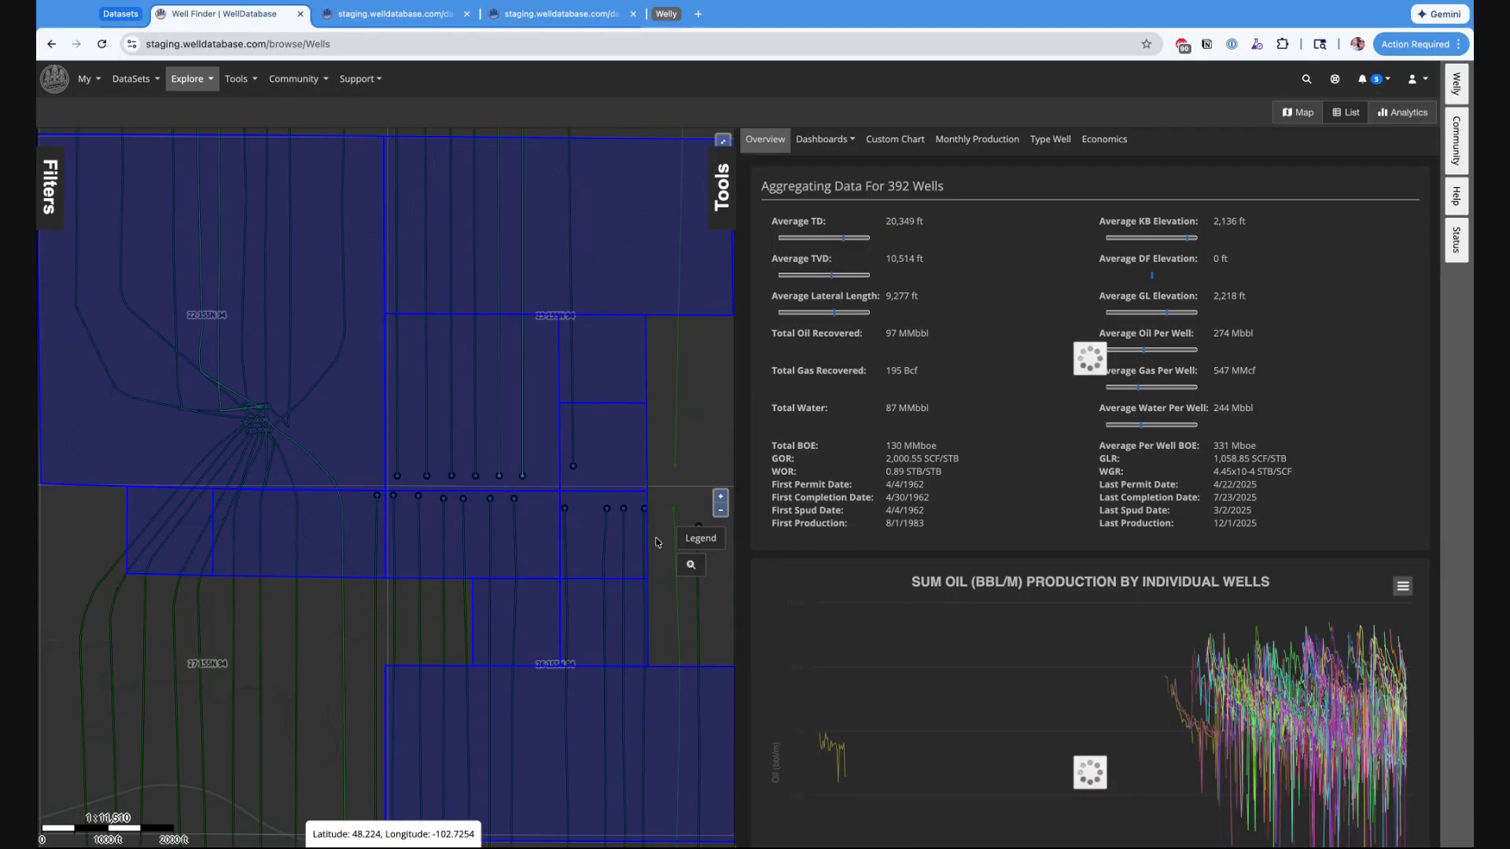
# Step: Open the well details of EN-SORENSON B- 155-94-3526H-3, the well just east of the selected tracts
pyautogui.scroll(-2, 643, 507)
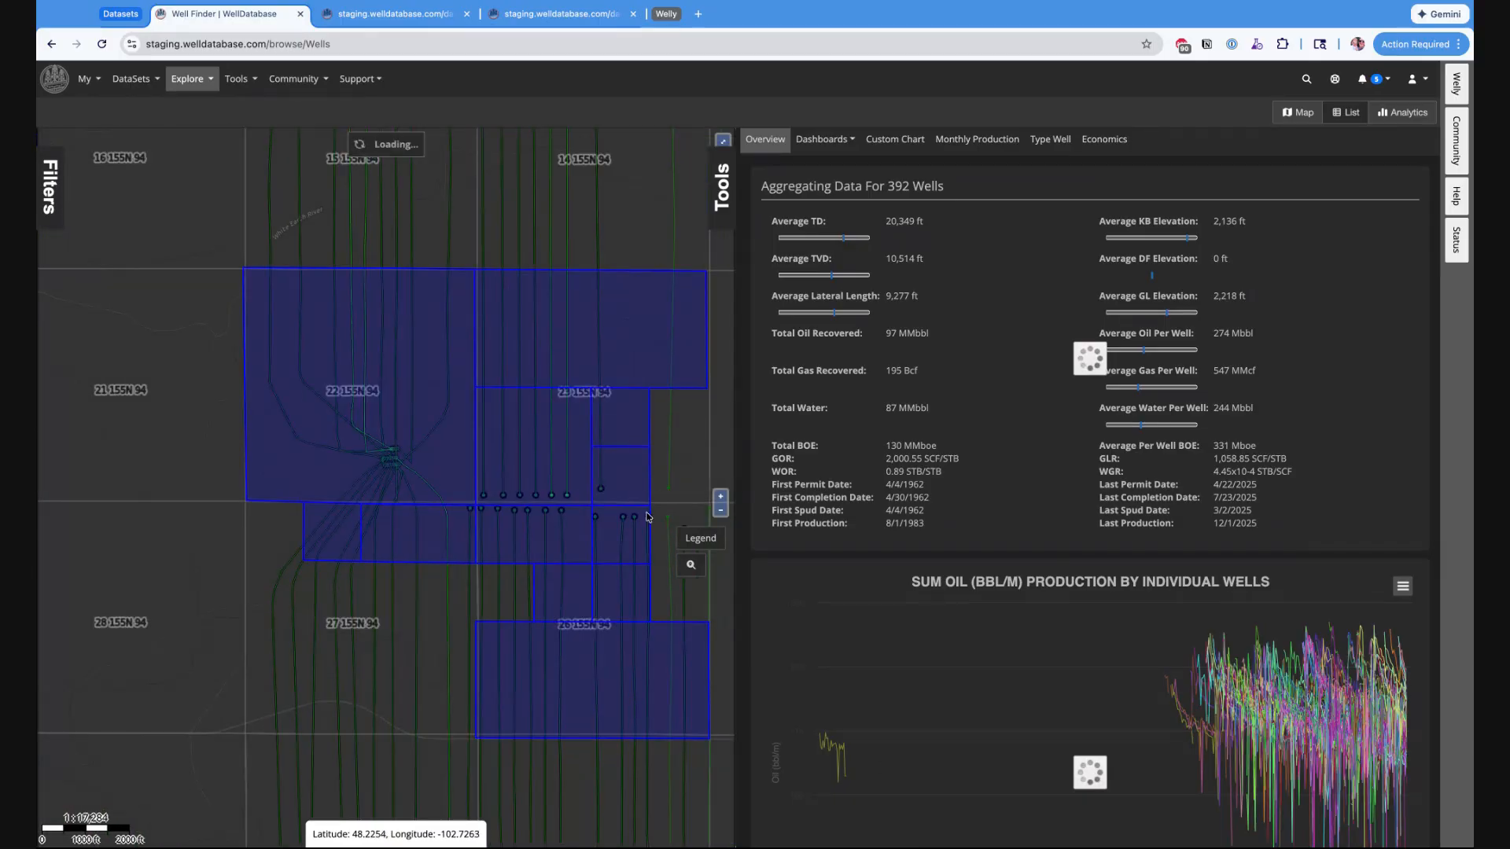
pyautogui.moveTo(683, 446); pyautogui.dragTo(609, 470)
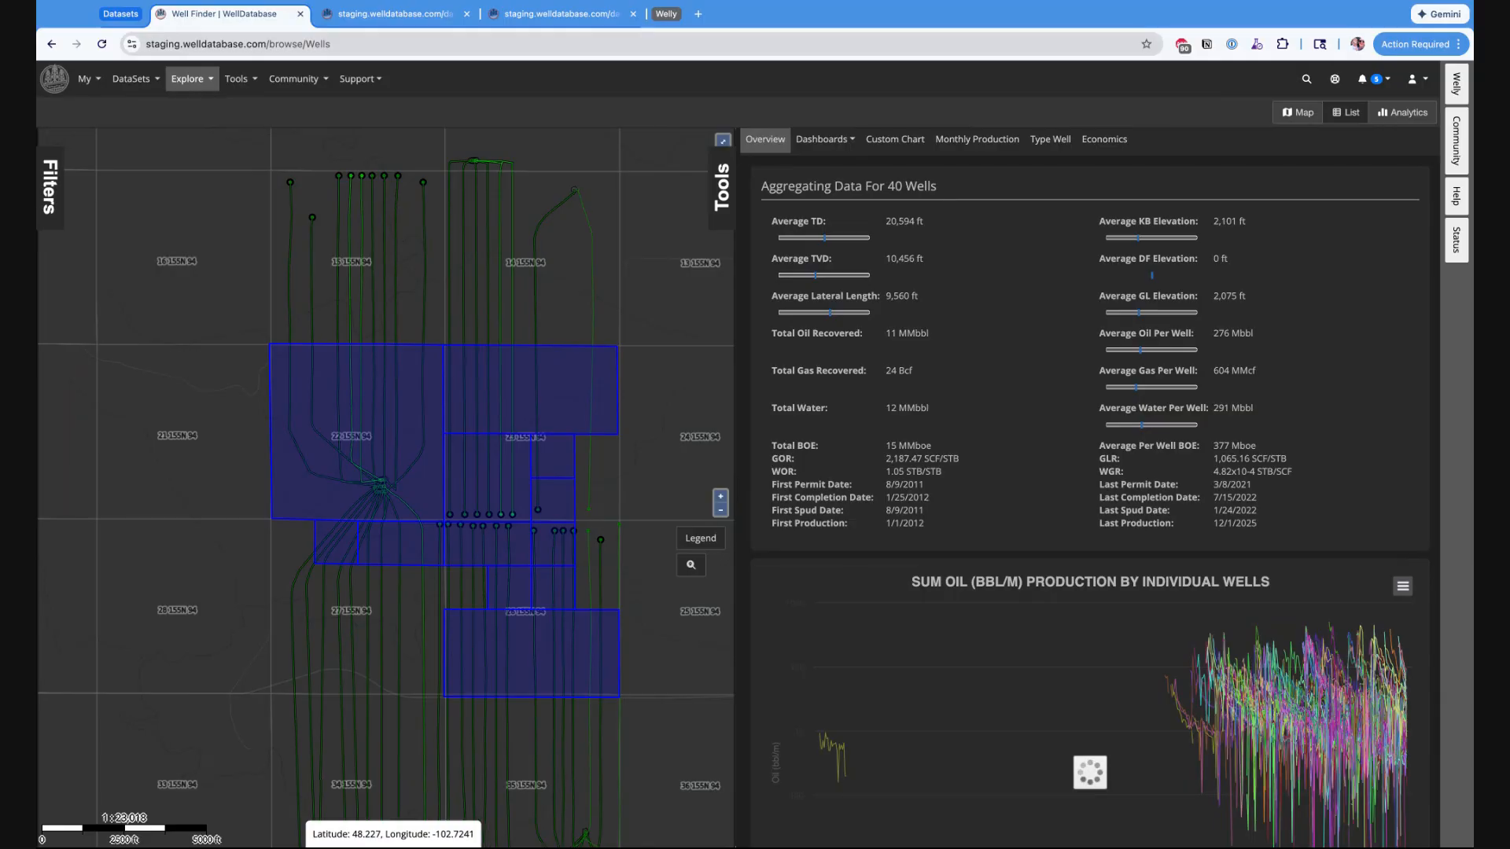
pyautogui.click(586, 510)
pyautogui.click(601, 541)
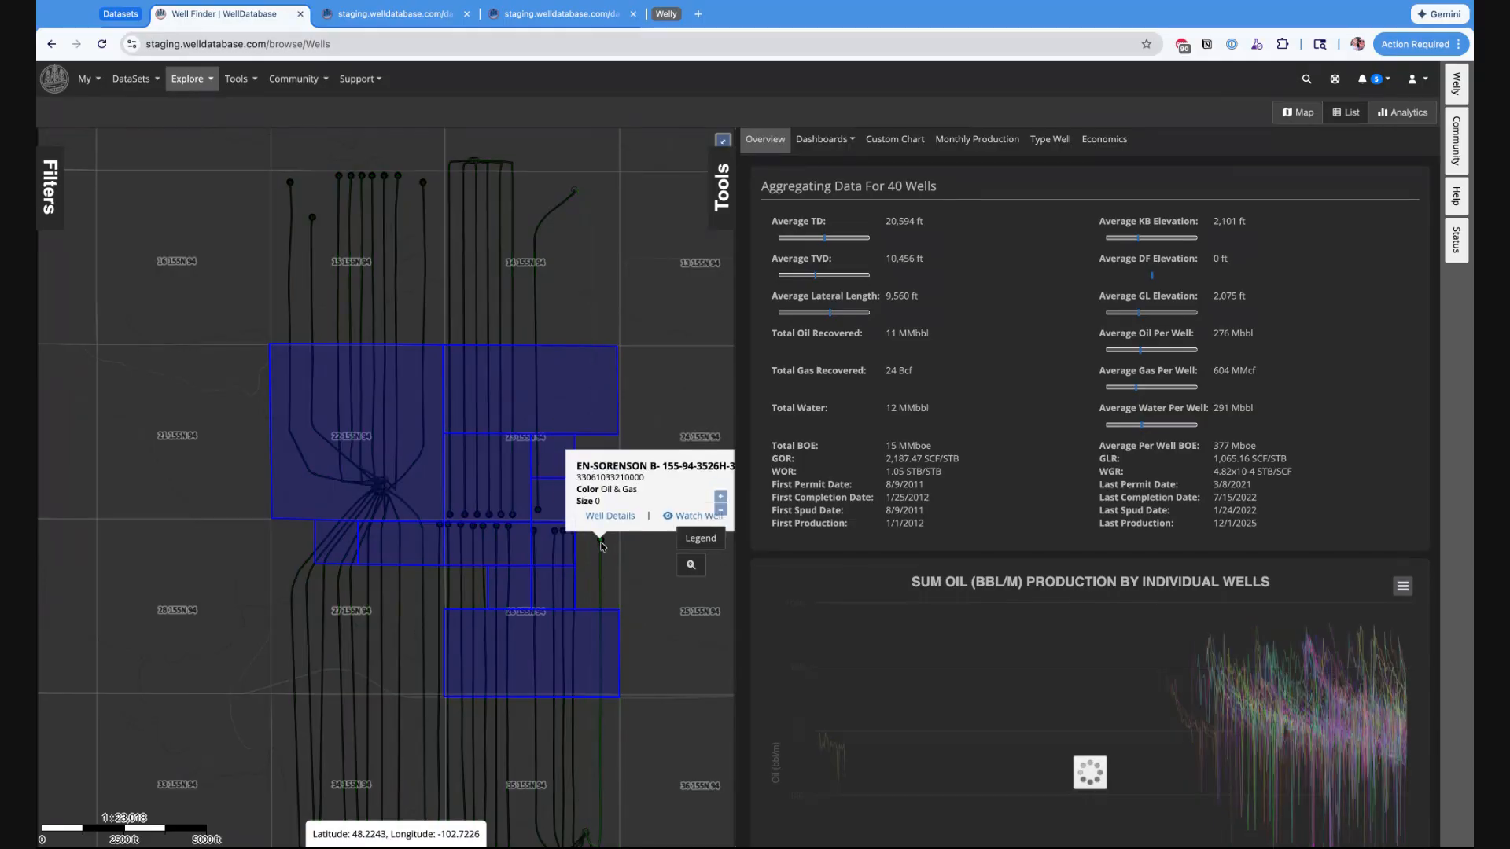
pyautogui.click(609, 517)
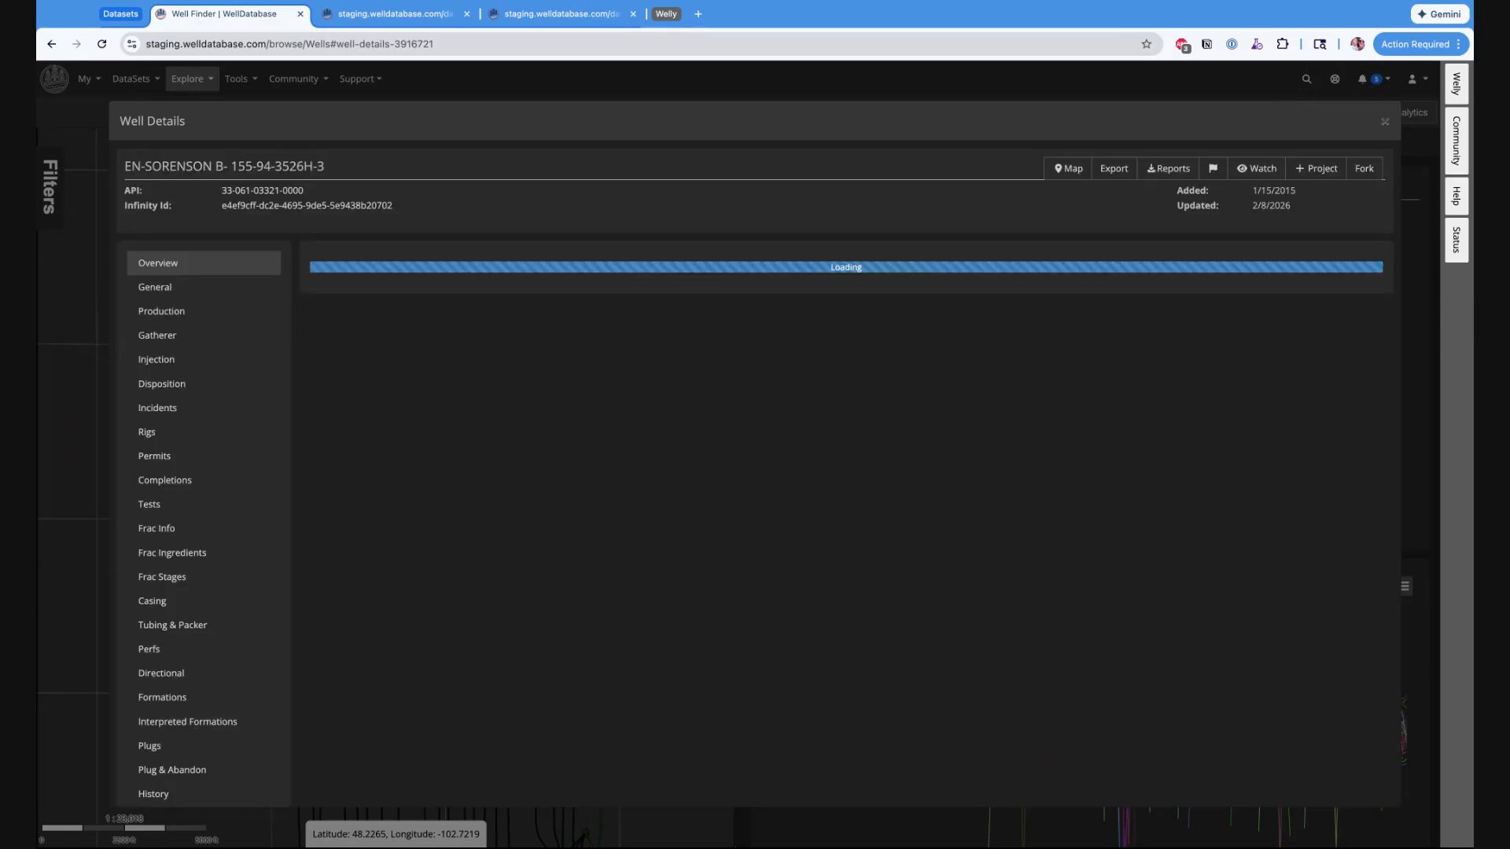
# Step: Examine the well's Check Detail records under Bakken Minerals, including prices and deductions, and close the well details
pyautogui.scroll(-5, 183, 488)
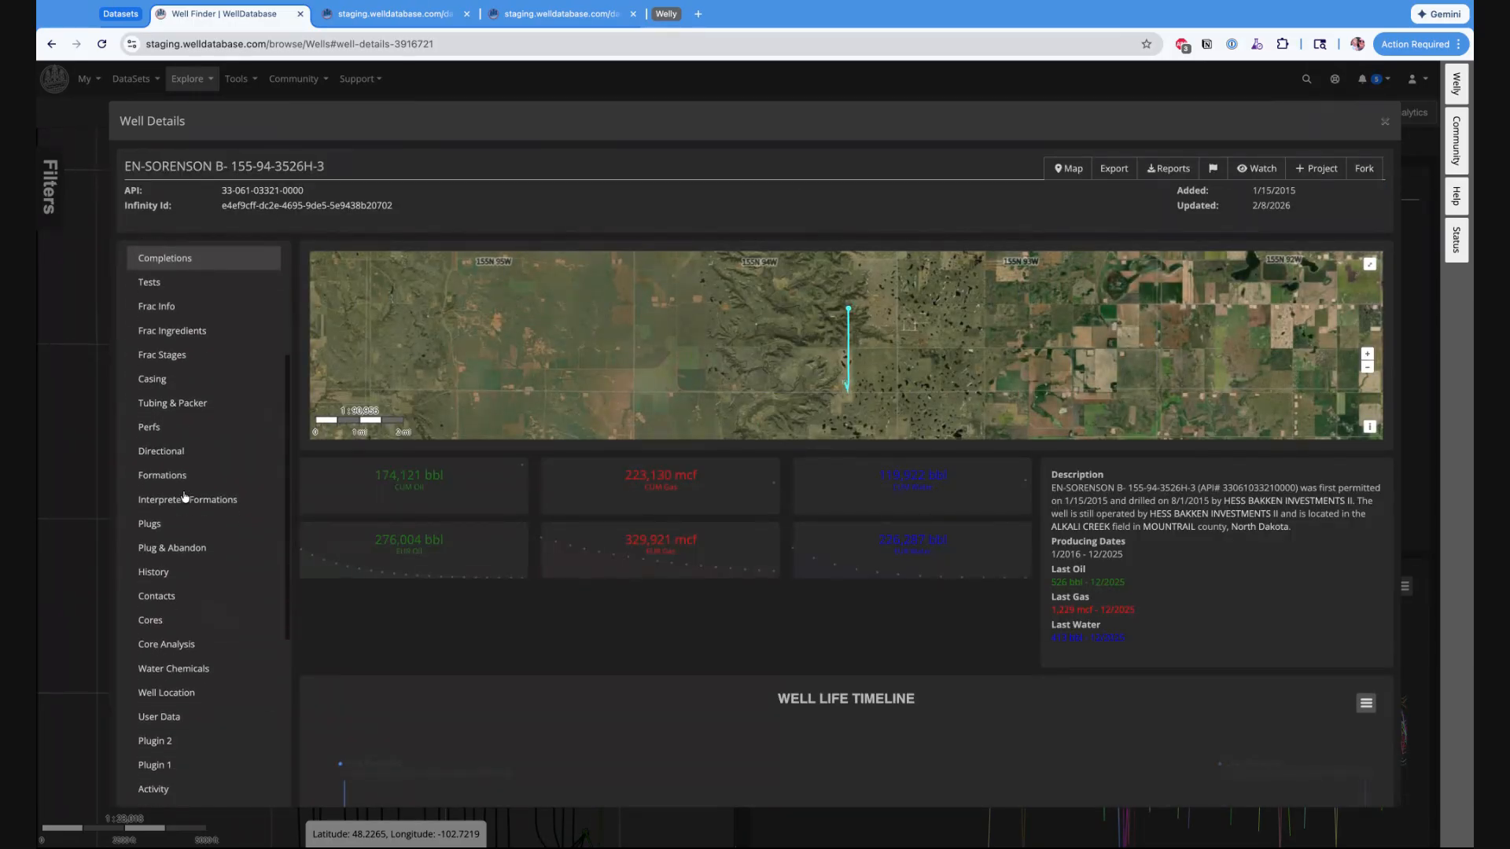
pyautogui.scroll(-2, 184, 496)
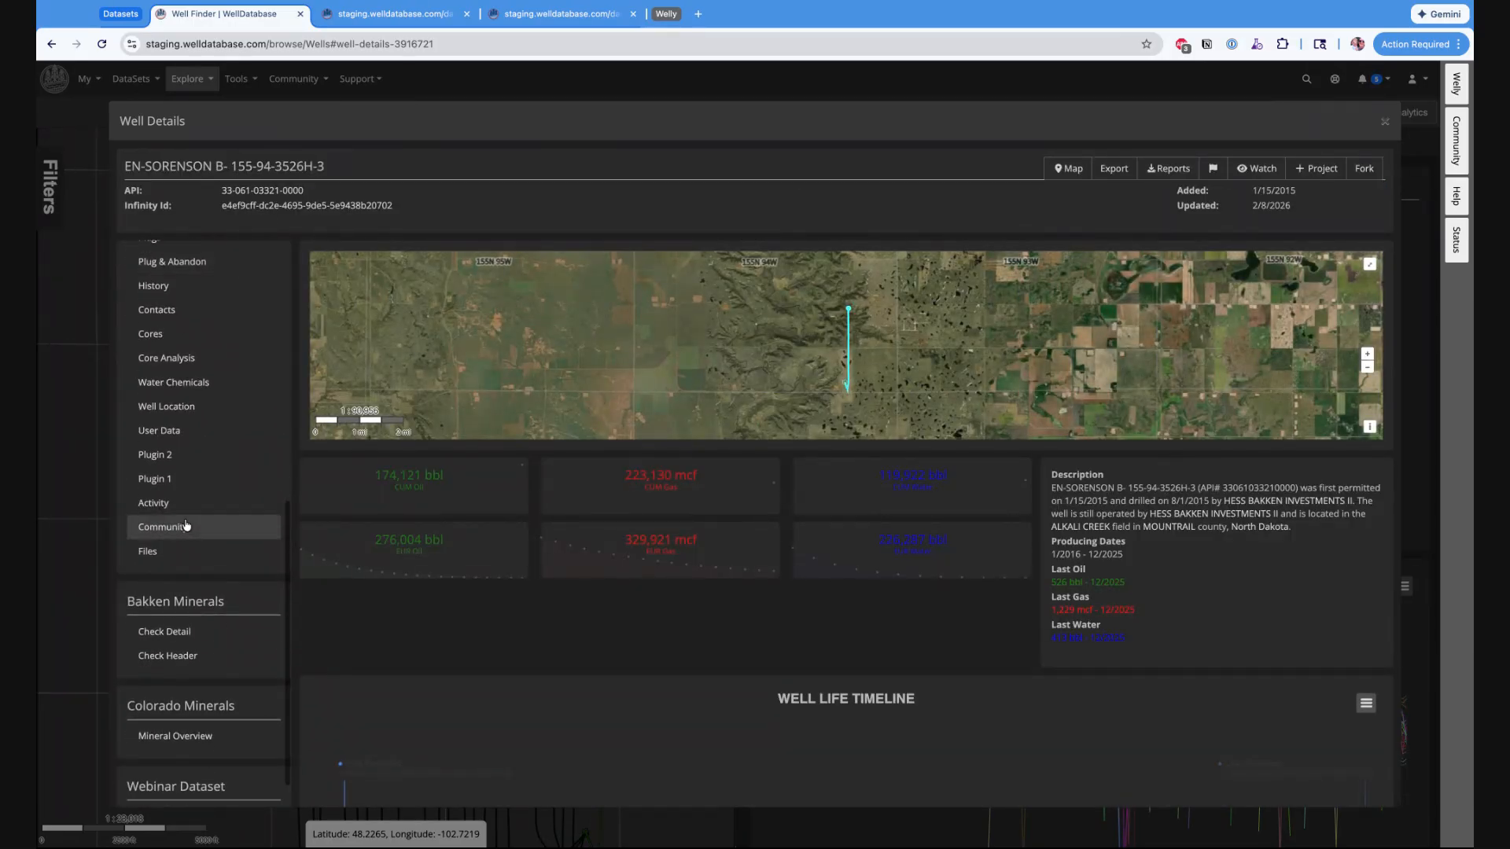
pyautogui.click(172, 633)
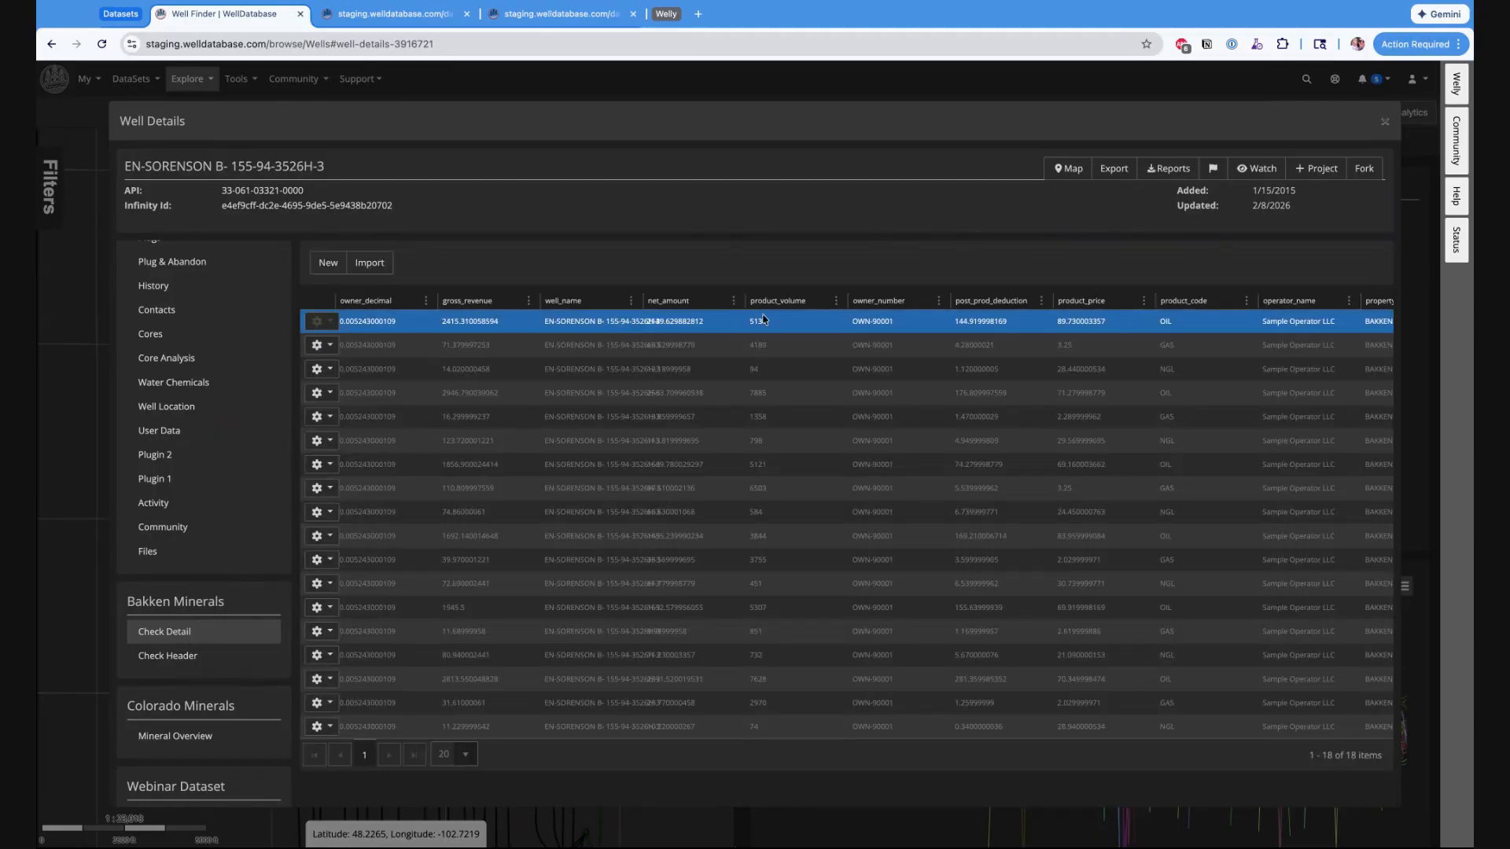
pyautogui.click(956, 369)
pyautogui.hscroll(1, 952, 377)
pyautogui.click(949, 329)
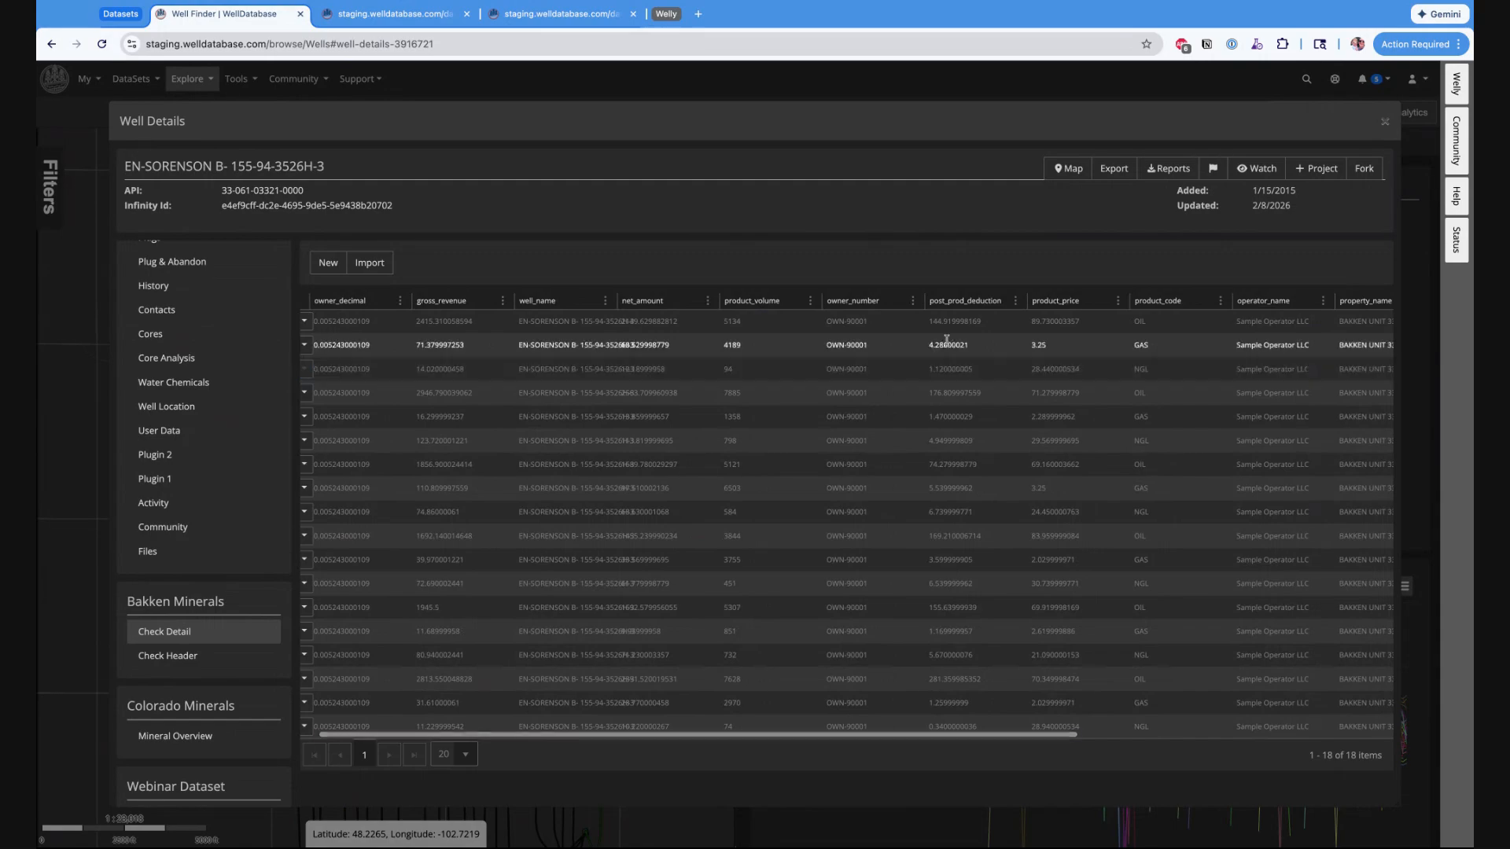
pyautogui.hscroll(5, 1019, 328)
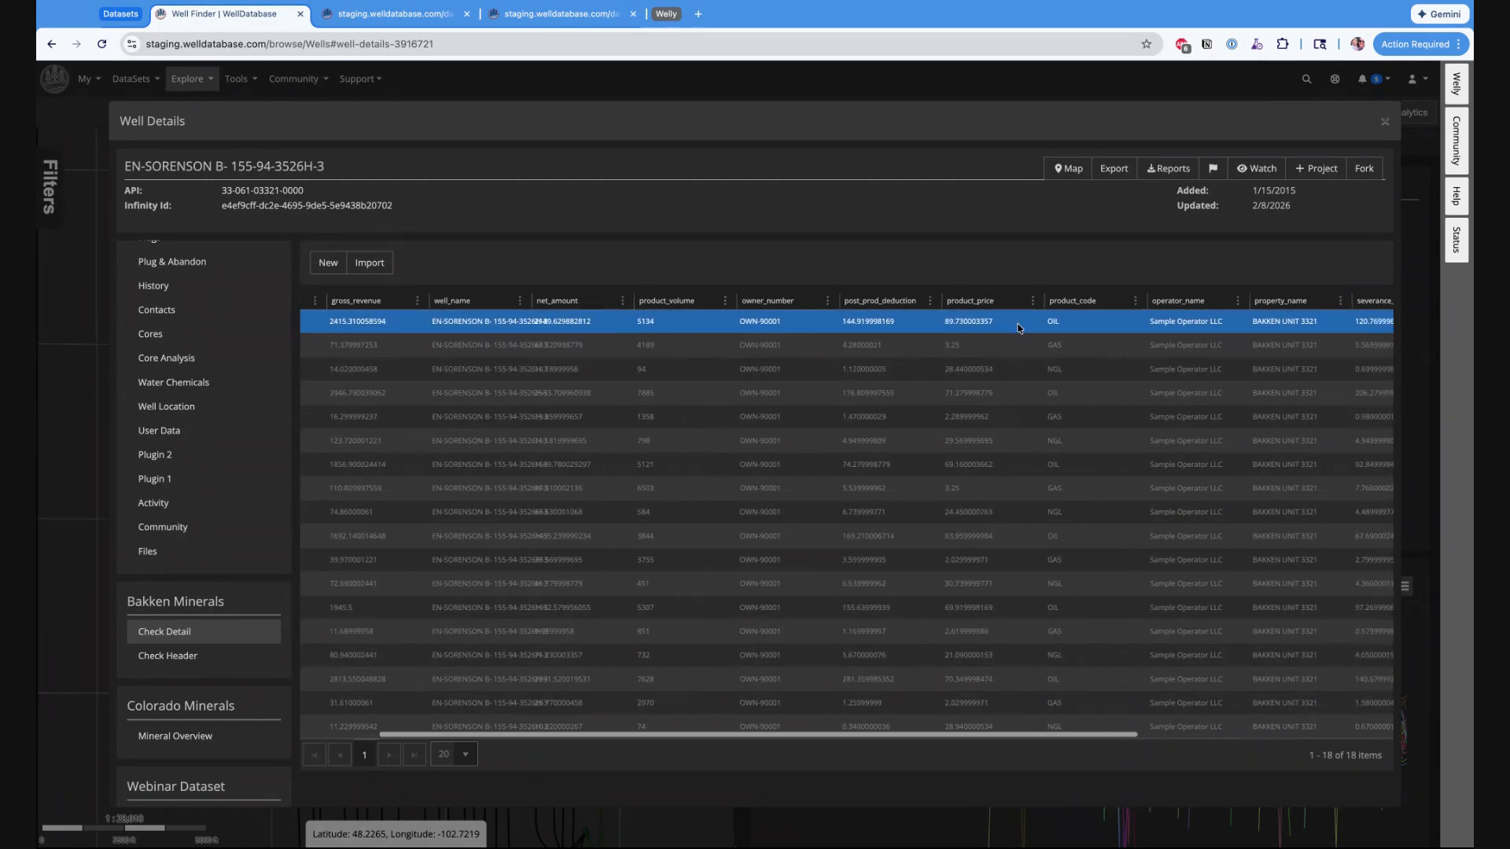
pyautogui.hscroll(-7, 537, 335)
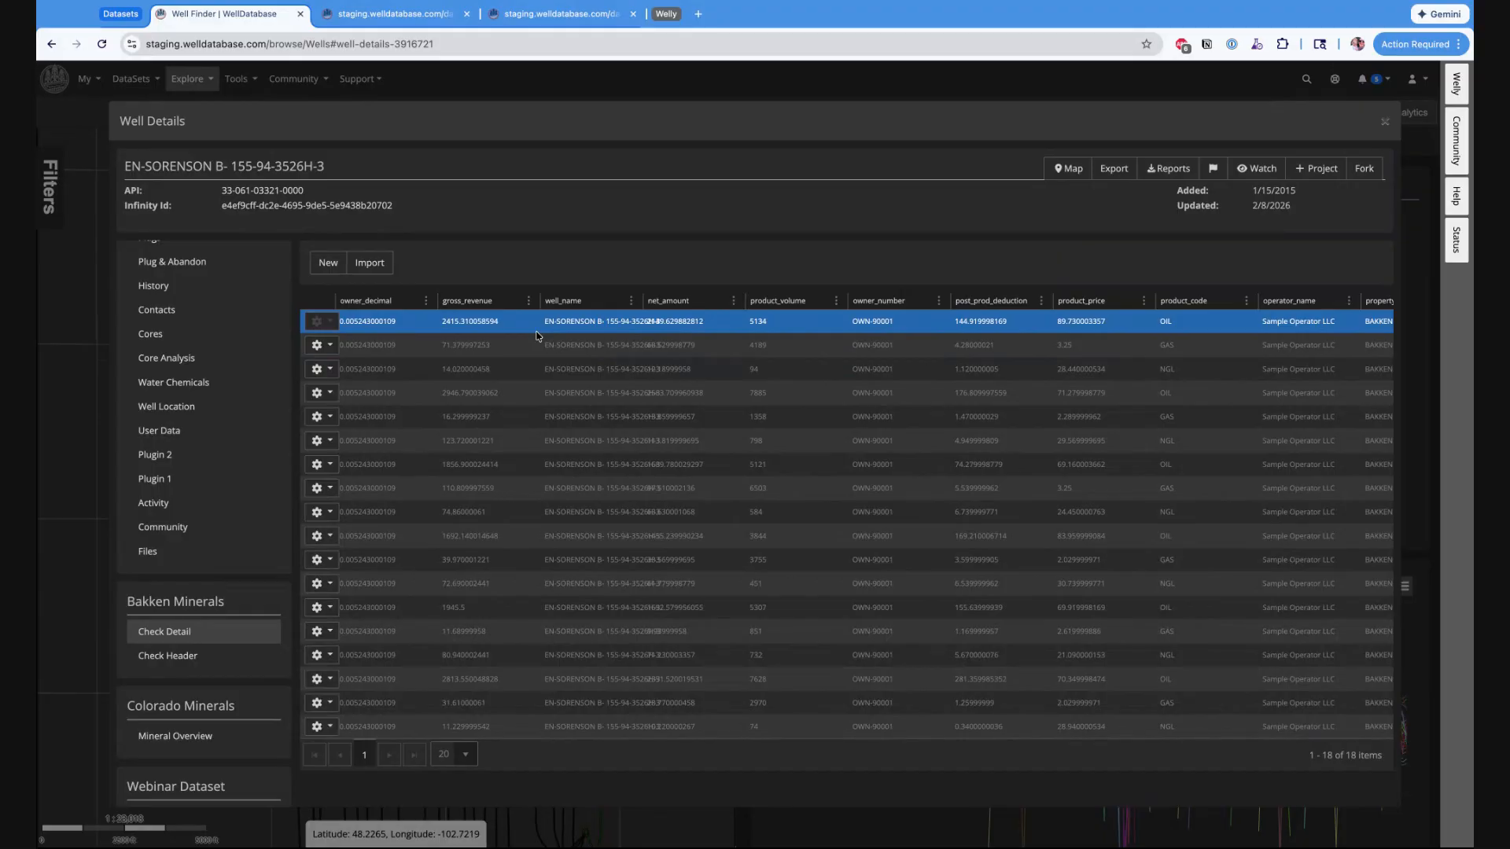
pyautogui.click(1385, 125)
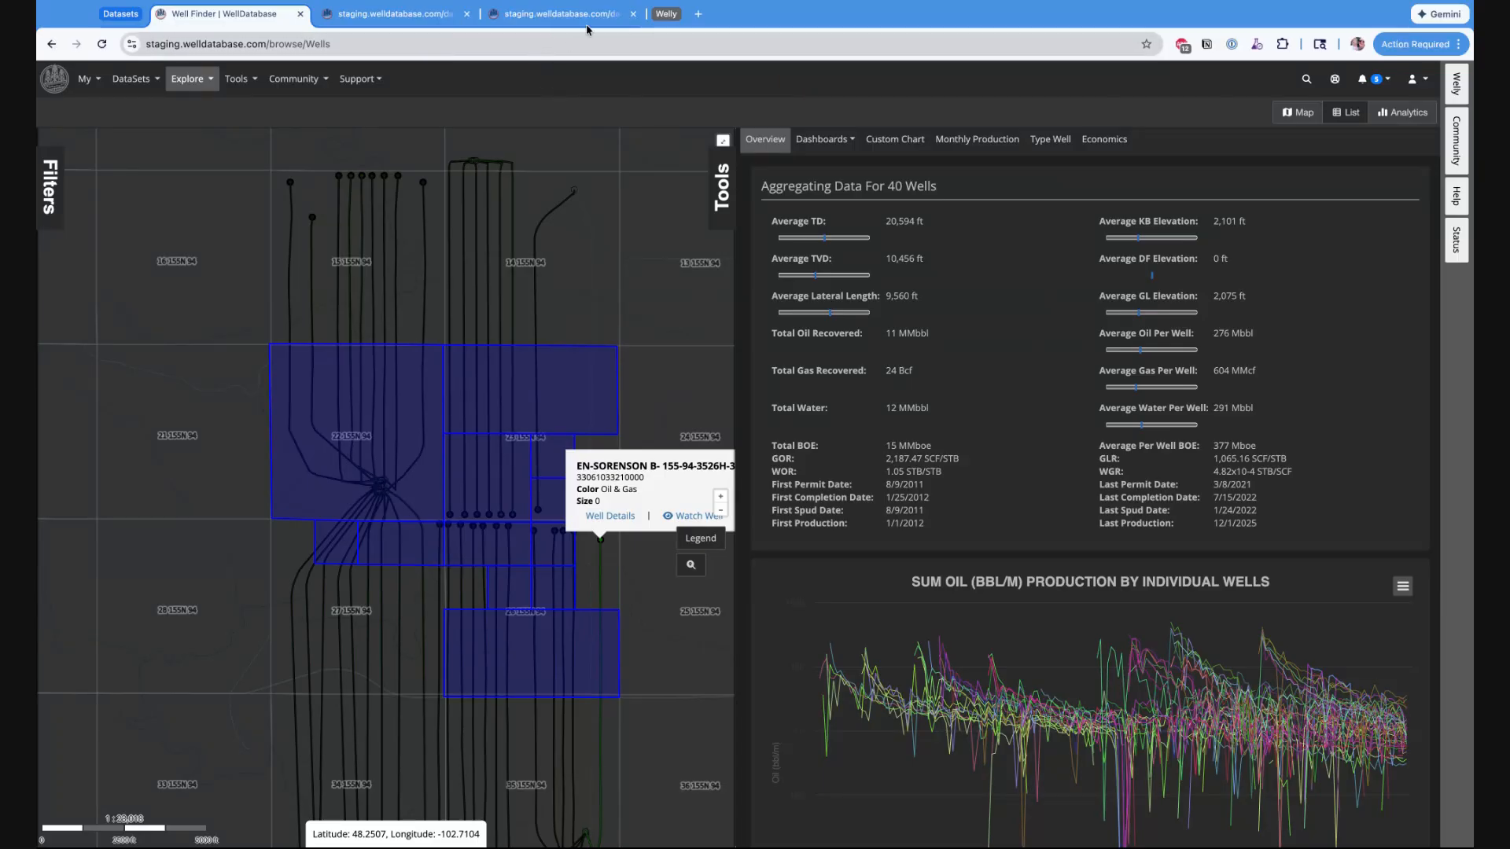
# Step: Expand the Welly tab group, collapse the Datasets group and reload the Well Finder page
pyautogui.click(667, 14)
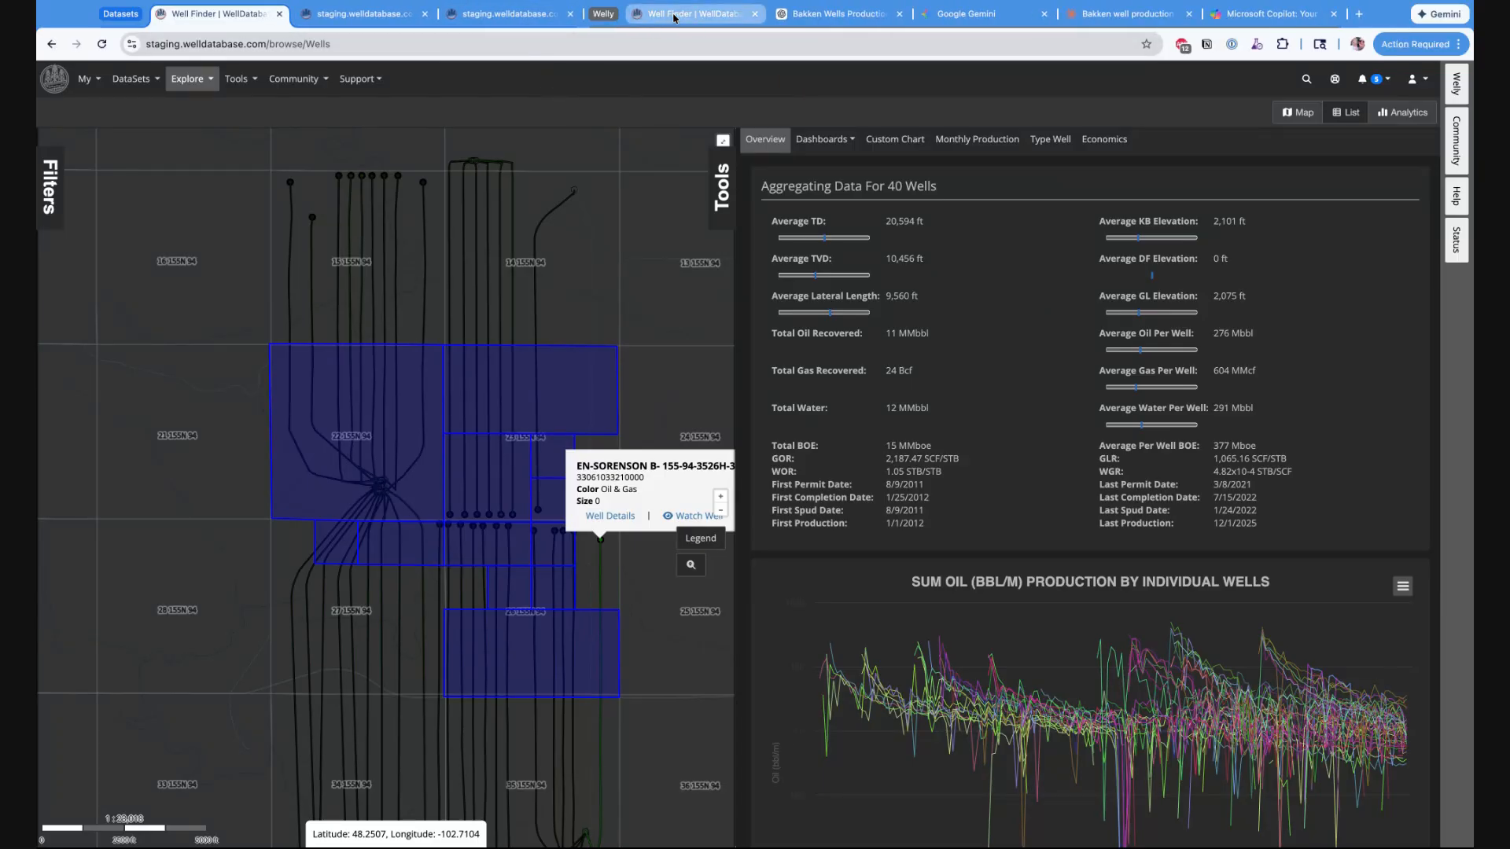
pyautogui.click(122, 14)
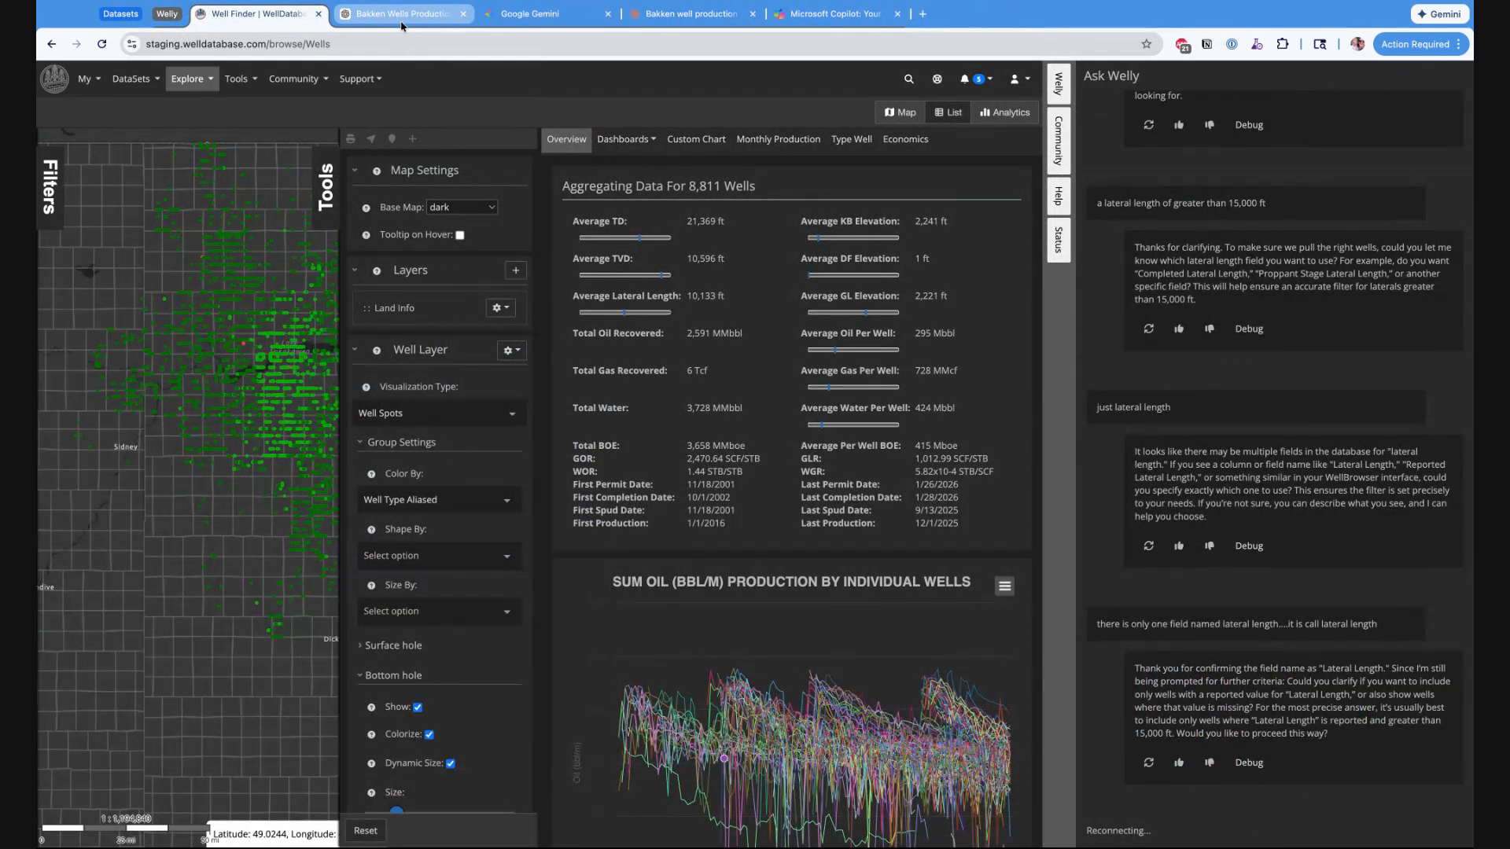
pyautogui.click(103, 45)
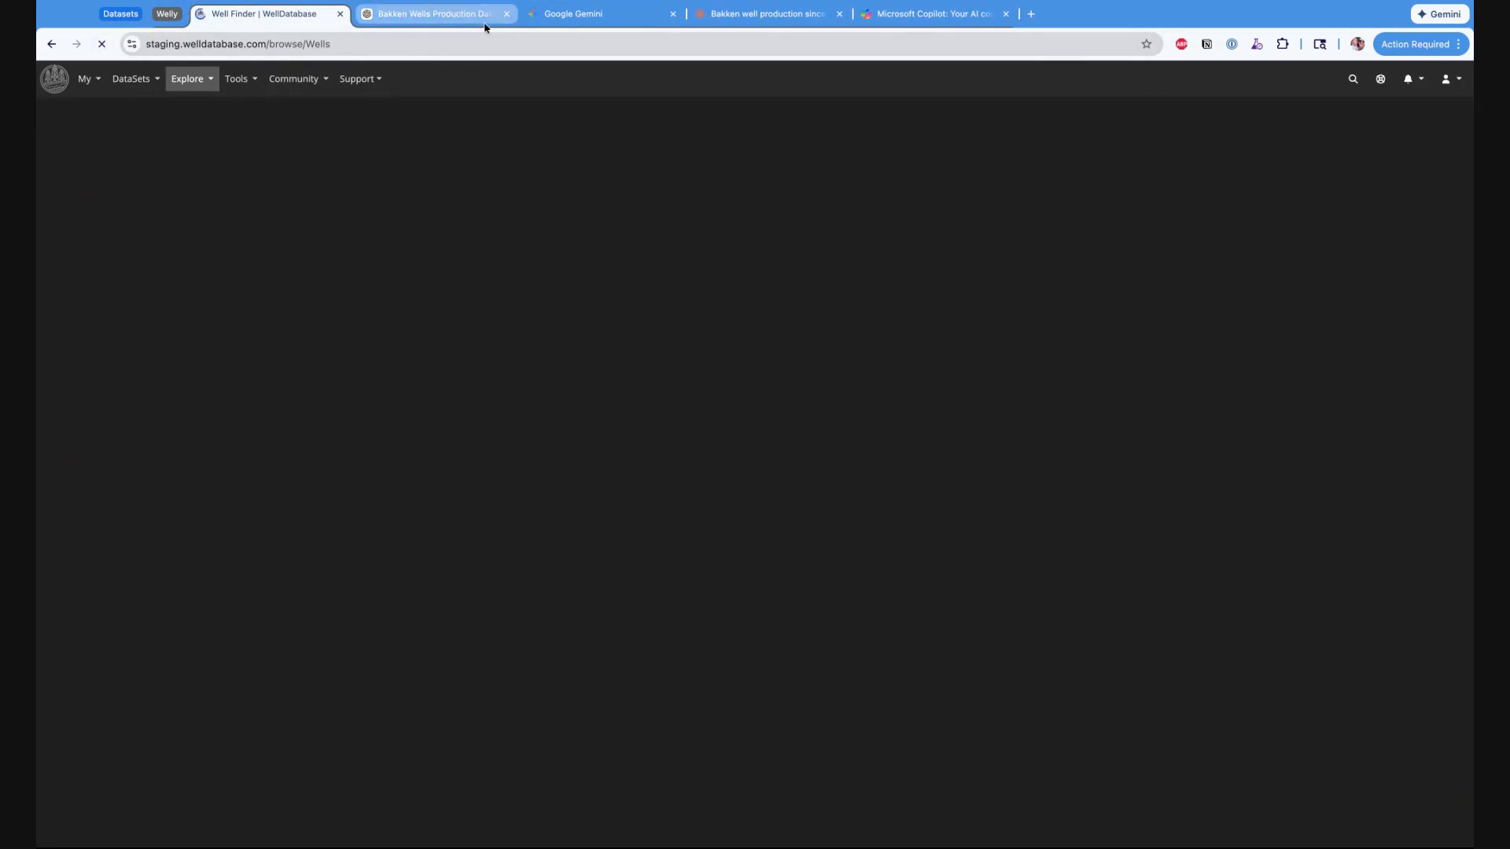
# Step: Review the answers from ChatGPT, Gemini, Claude and Copilot on how many Bakken wells started producing since 2016
pyautogui.click(469, 14)
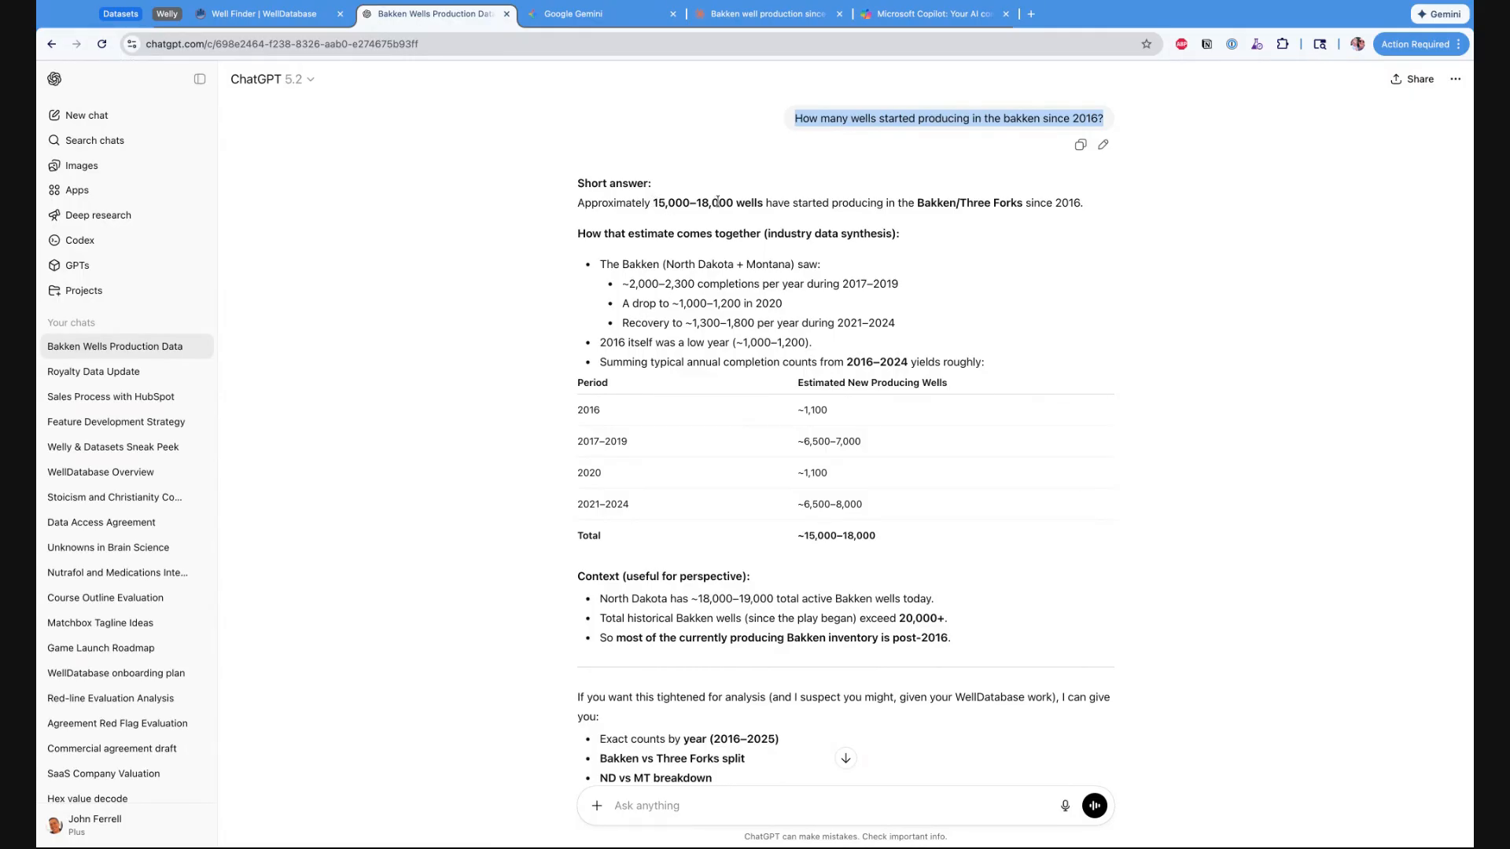
pyautogui.click(607, 17)
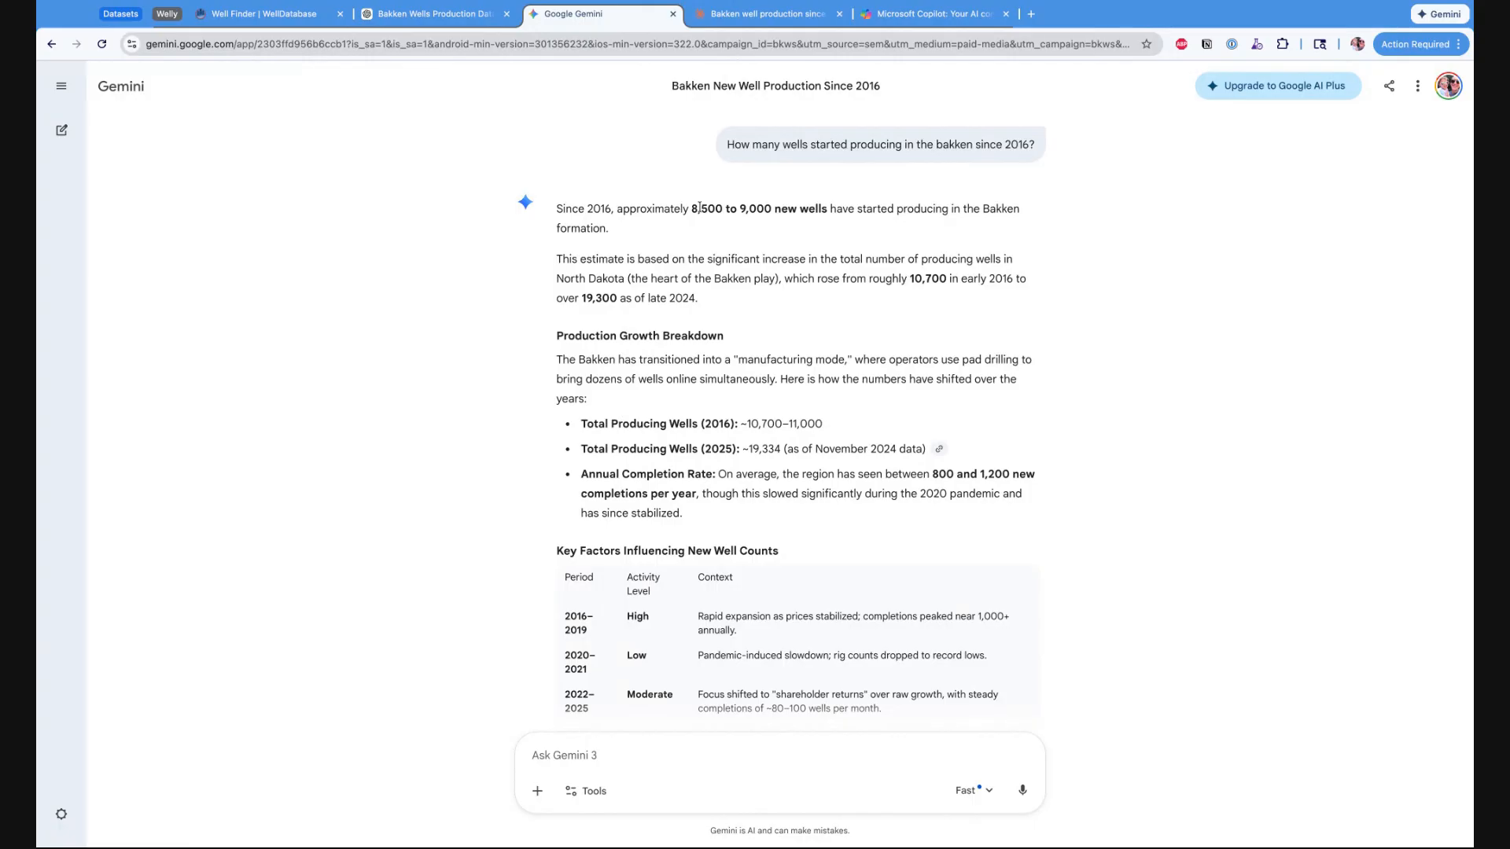
pyautogui.hotkey('ctrl', 'Tab')
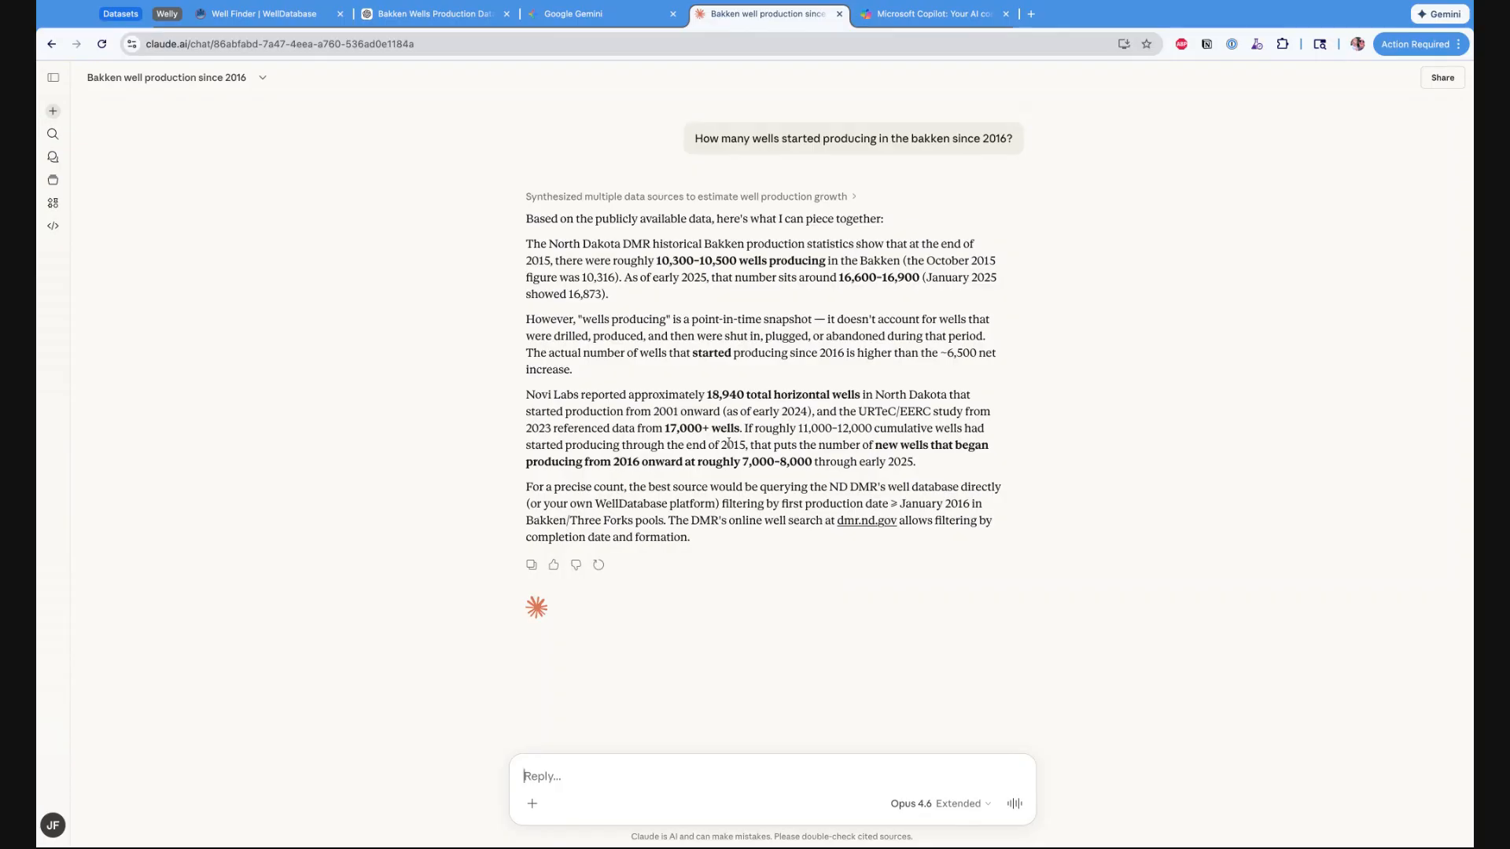
pyautogui.hotkey('ctrl', 'Tab')
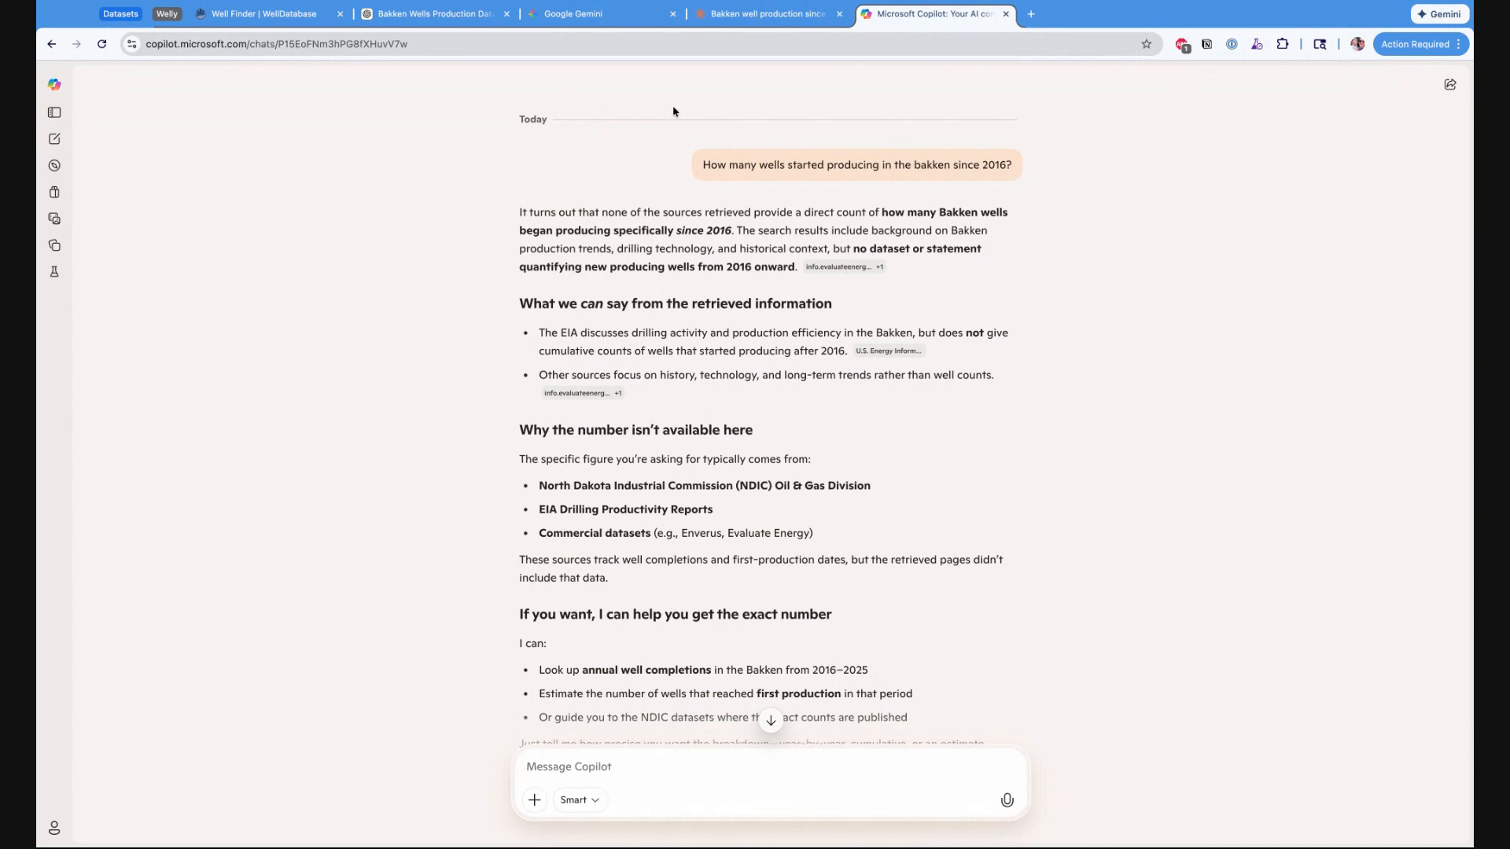
# Step: Copy the Bakken wells question from Copilot, return to Well Finder and reset its filters and map tool settings
pyautogui.moveTo(705, 165); pyautogui.dragTo(1013, 165)
pyautogui.hotkey('ctrl', 'c')
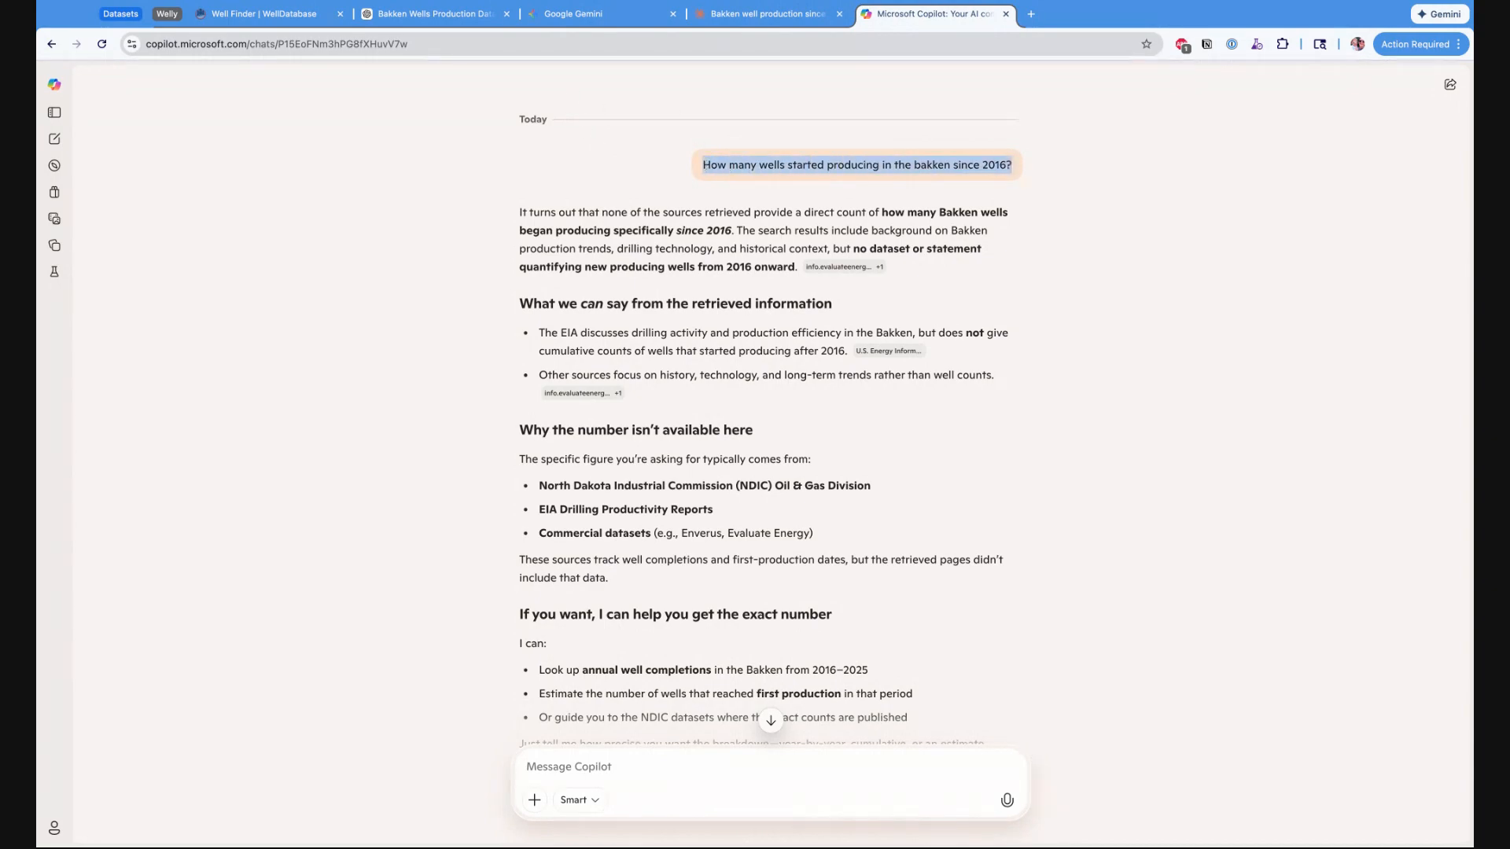
pyautogui.click(264, 14)
pyautogui.click(48, 835)
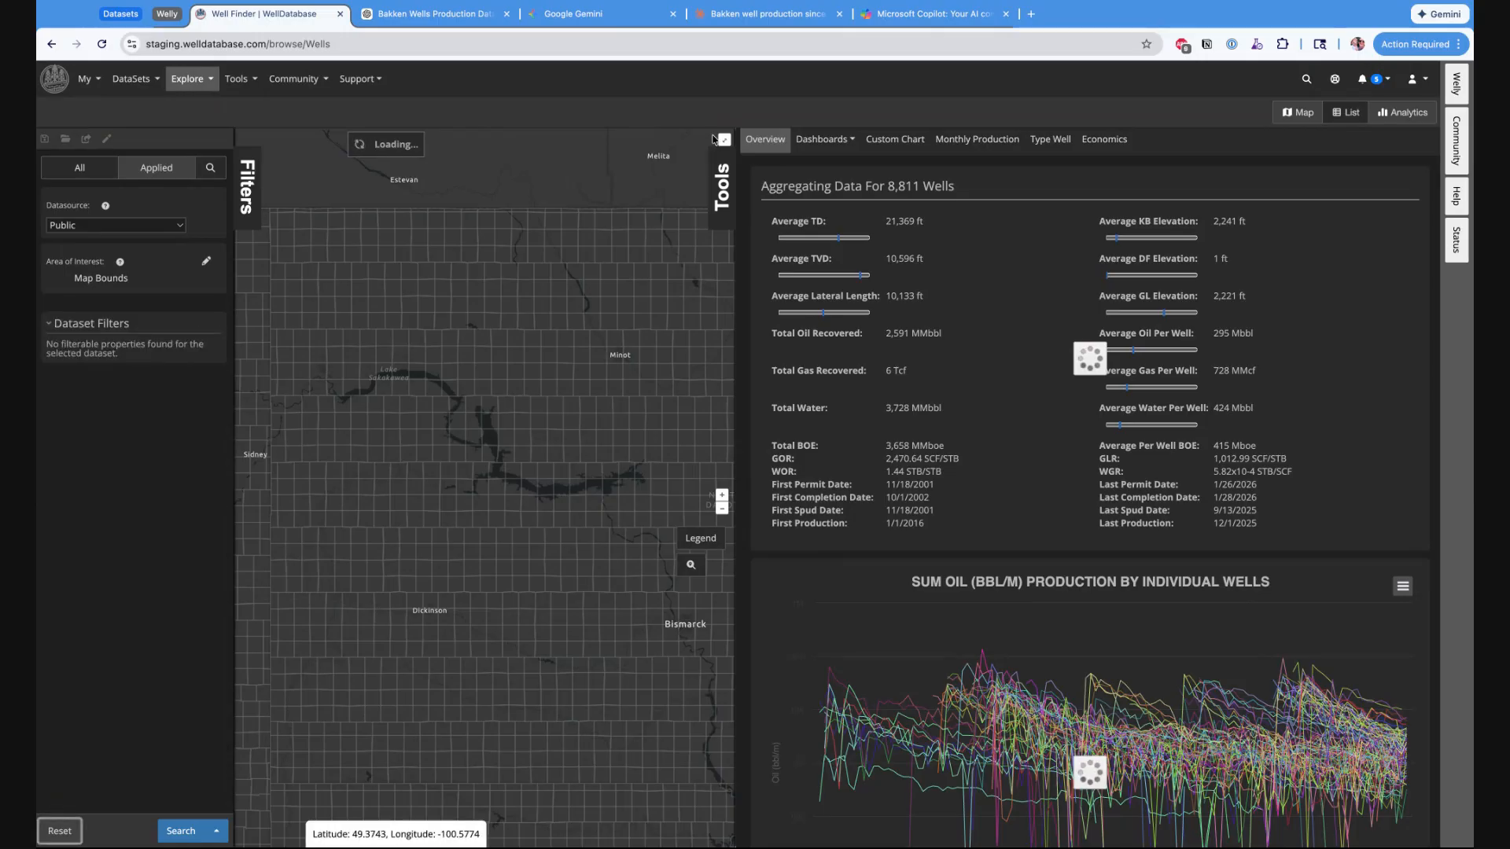
pyautogui.click(721, 188)
pyautogui.click(564, 830)
pyautogui.click(526, 189)
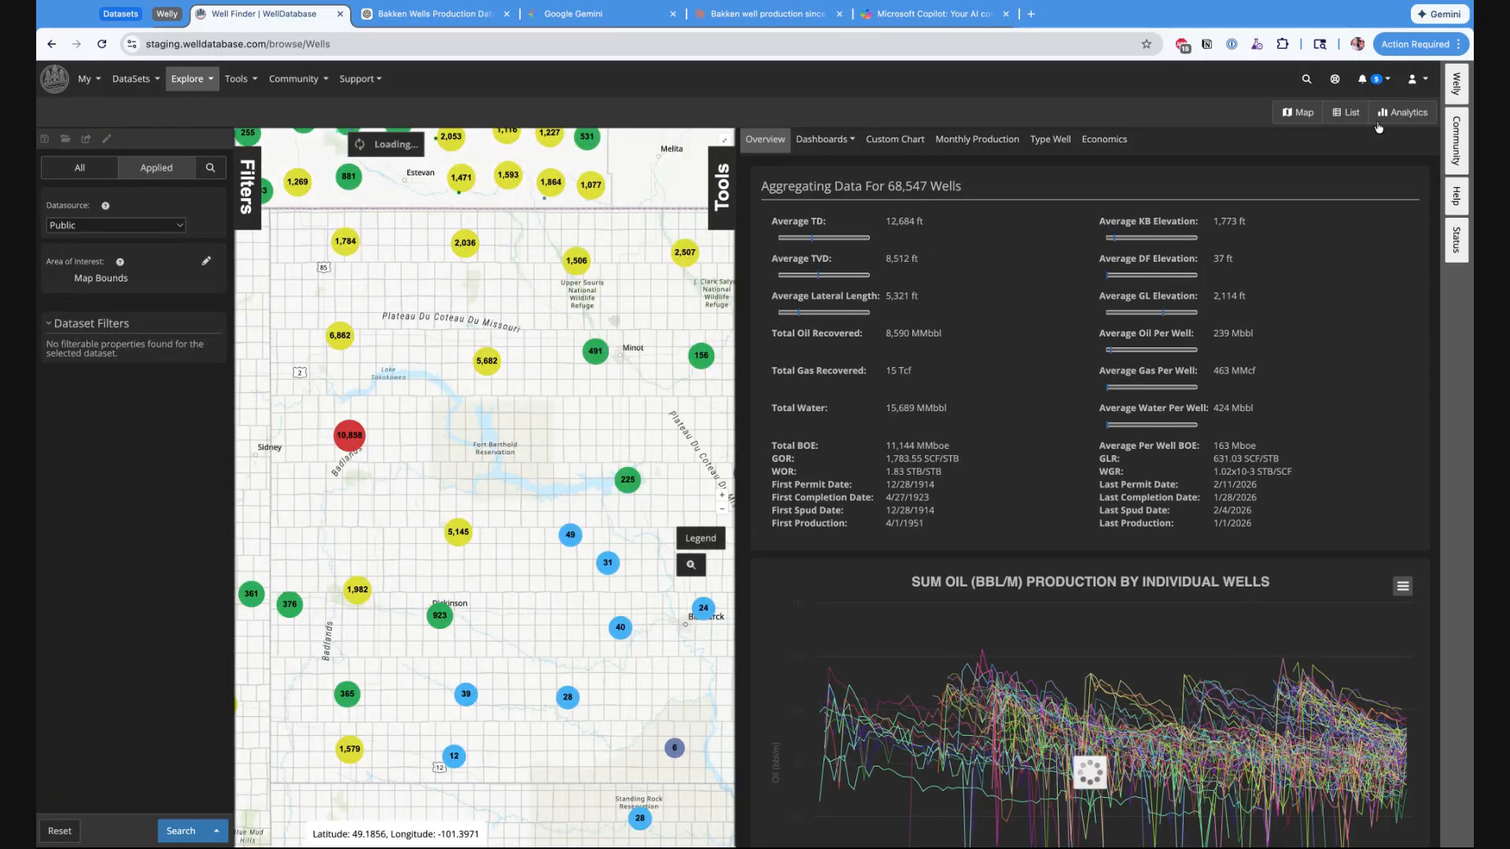
# Step: Ask Welly "How many wells started producing in the bakken since 2016?" and collapse the filters
pyautogui.click(1456, 82)
pyautogui.click(1274, 825)
pyautogui.hotkey('ctrl', 'v')
pyautogui.click(1445, 824)
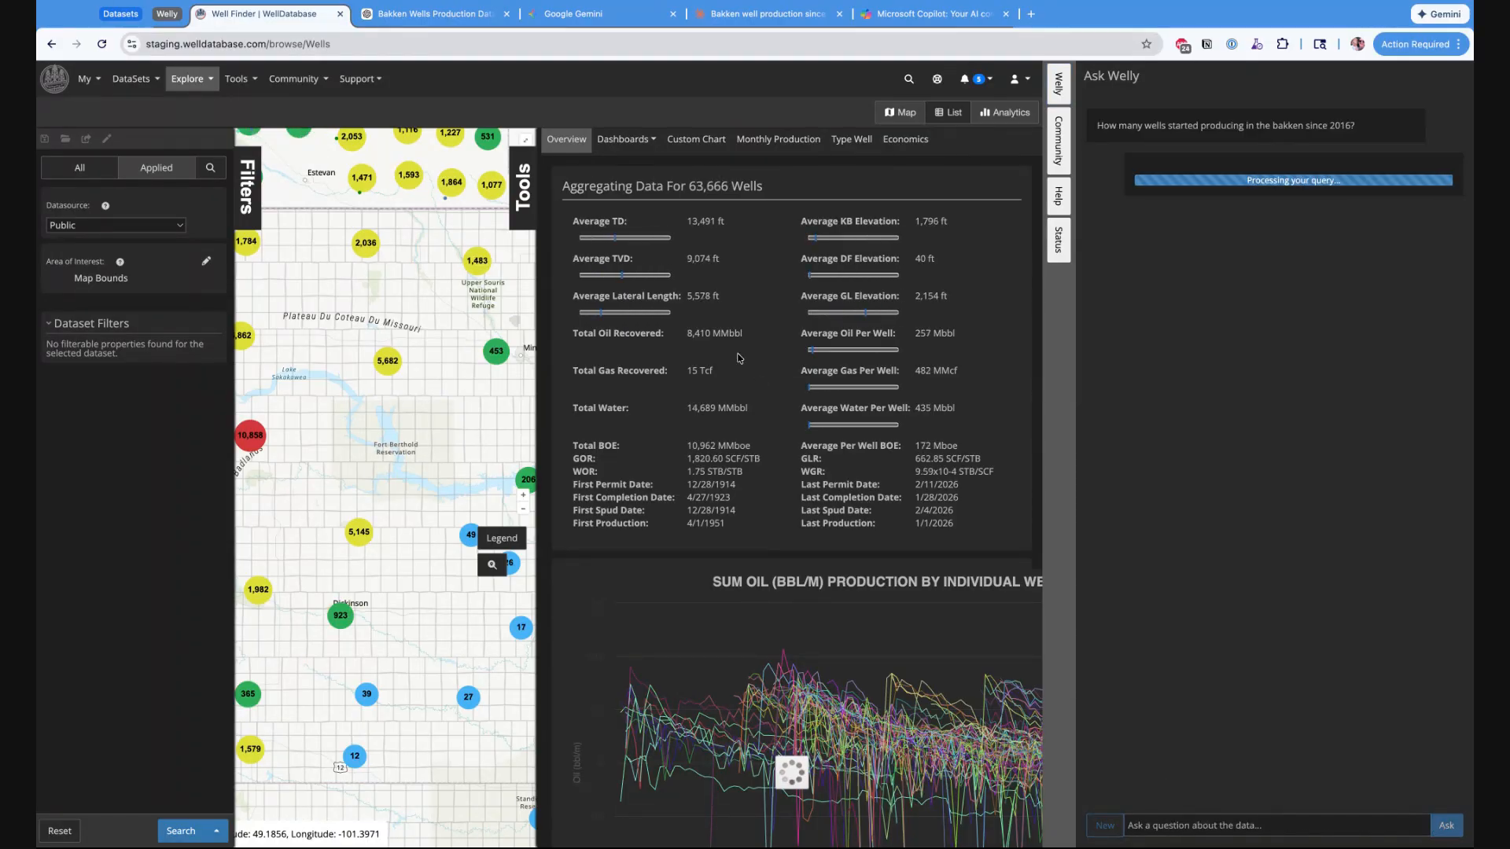
pyautogui.click(248, 192)
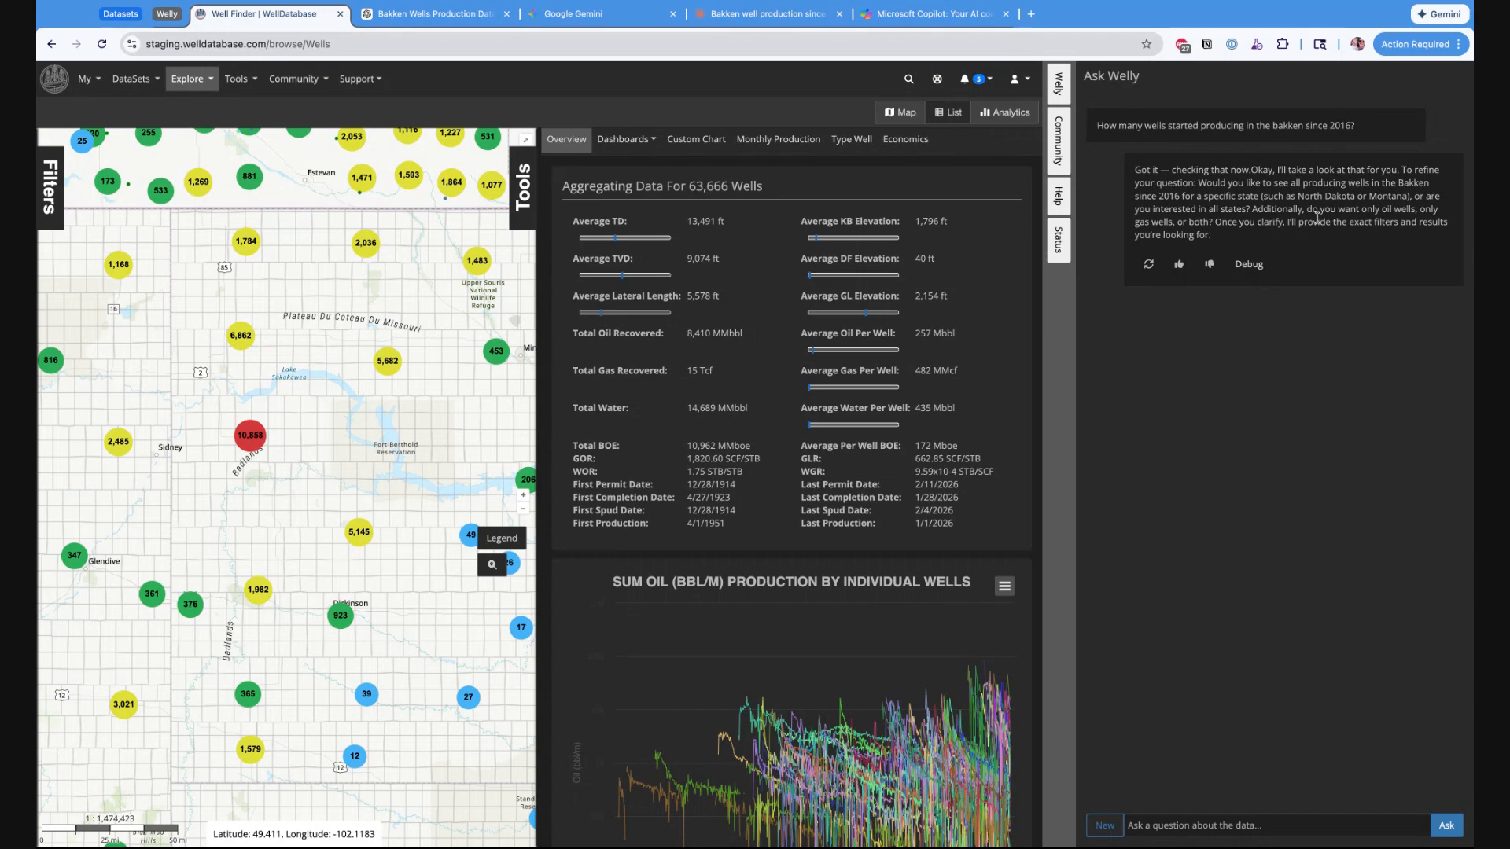
# Step: Answer Welly's clarifying question with "Give me every well"
pyautogui.click(1204, 825)
pyautogui.write('Ev')
pyautogui.press('BackSpace')
pyautogui.press('BackSpace')
pyautogui.write('Give me every well')
pyautogui.press('Return')
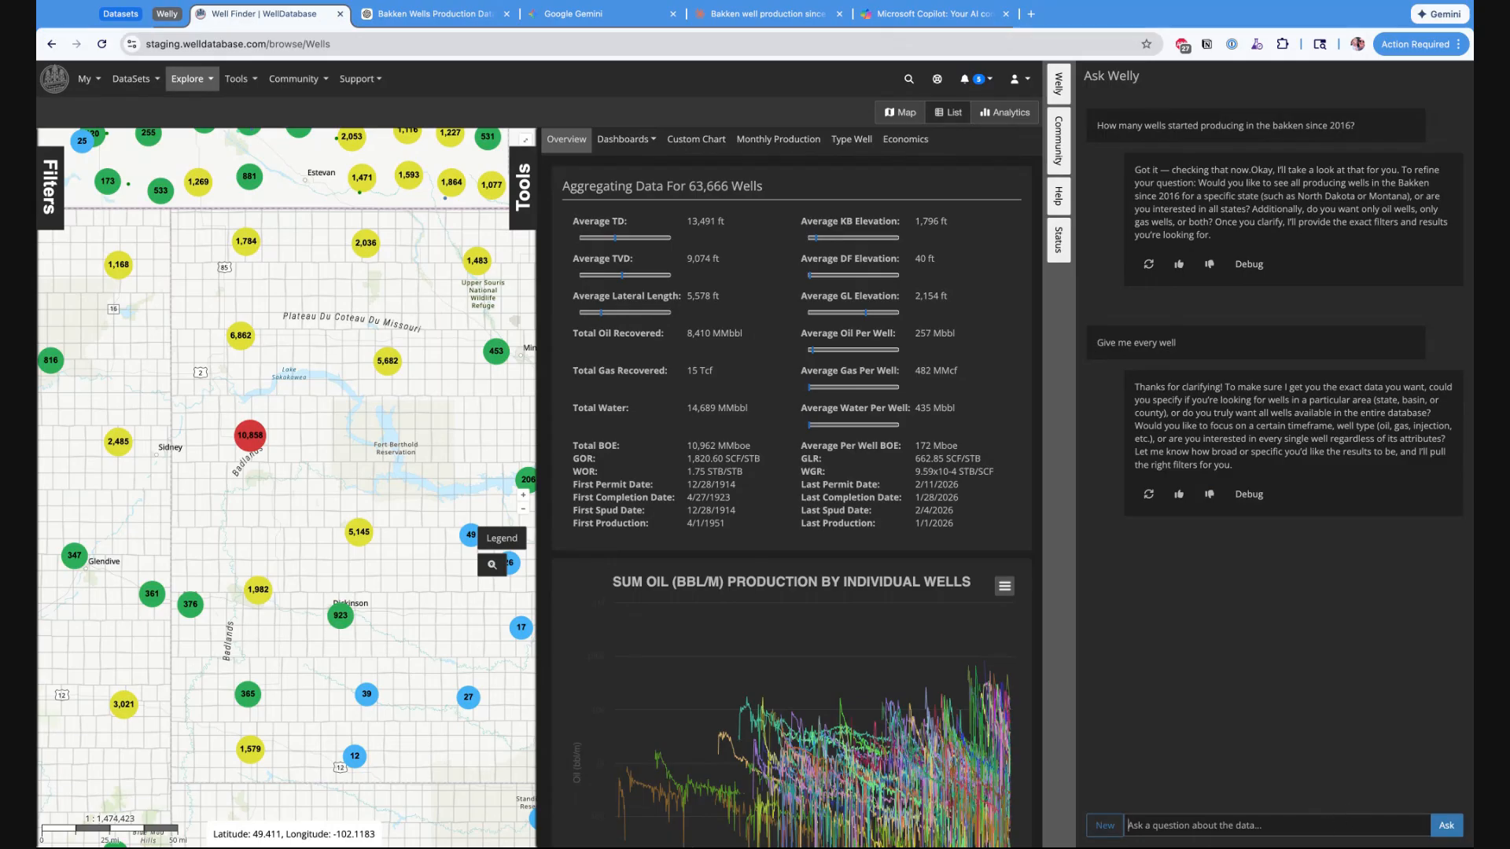
# Step: Ask Welly for "Every well in the bakken since 2016" and apply the filters and Overview dashboard it recommends
pyautogui.write('Ecer')
pyautogui.press('BackSpace')
pyautogui.press('BackSpace')
pyautogui.write('very well in teh bak')
pyautogui.press('BackSpace')
pyautogui.press('BackSpace')
pyautogui.press('BackSpace')
pyautogui.write('he bakken fr')
pyautogui.press('BackSpace')
pyautogui.write('since 10')
pyautogui.press('BackSpace')
pyautogui.press('BackSpace')
pyautogui.write('2o1')
pyautogui.press('BackSpace')
pyautogui.write('016')
pyautogui.press('Return')
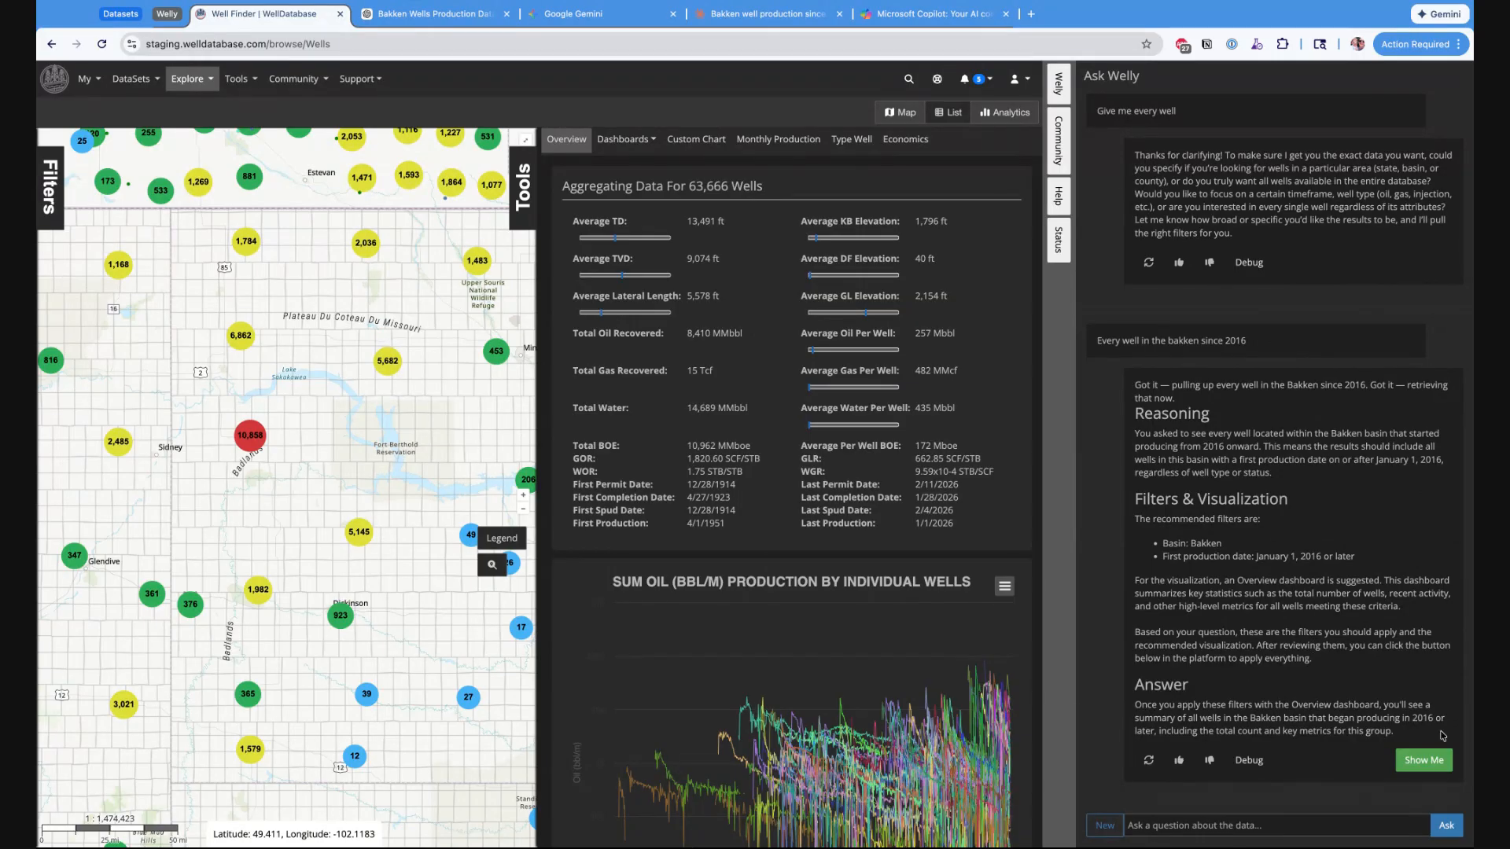
pyautogui.click(1430, 764)
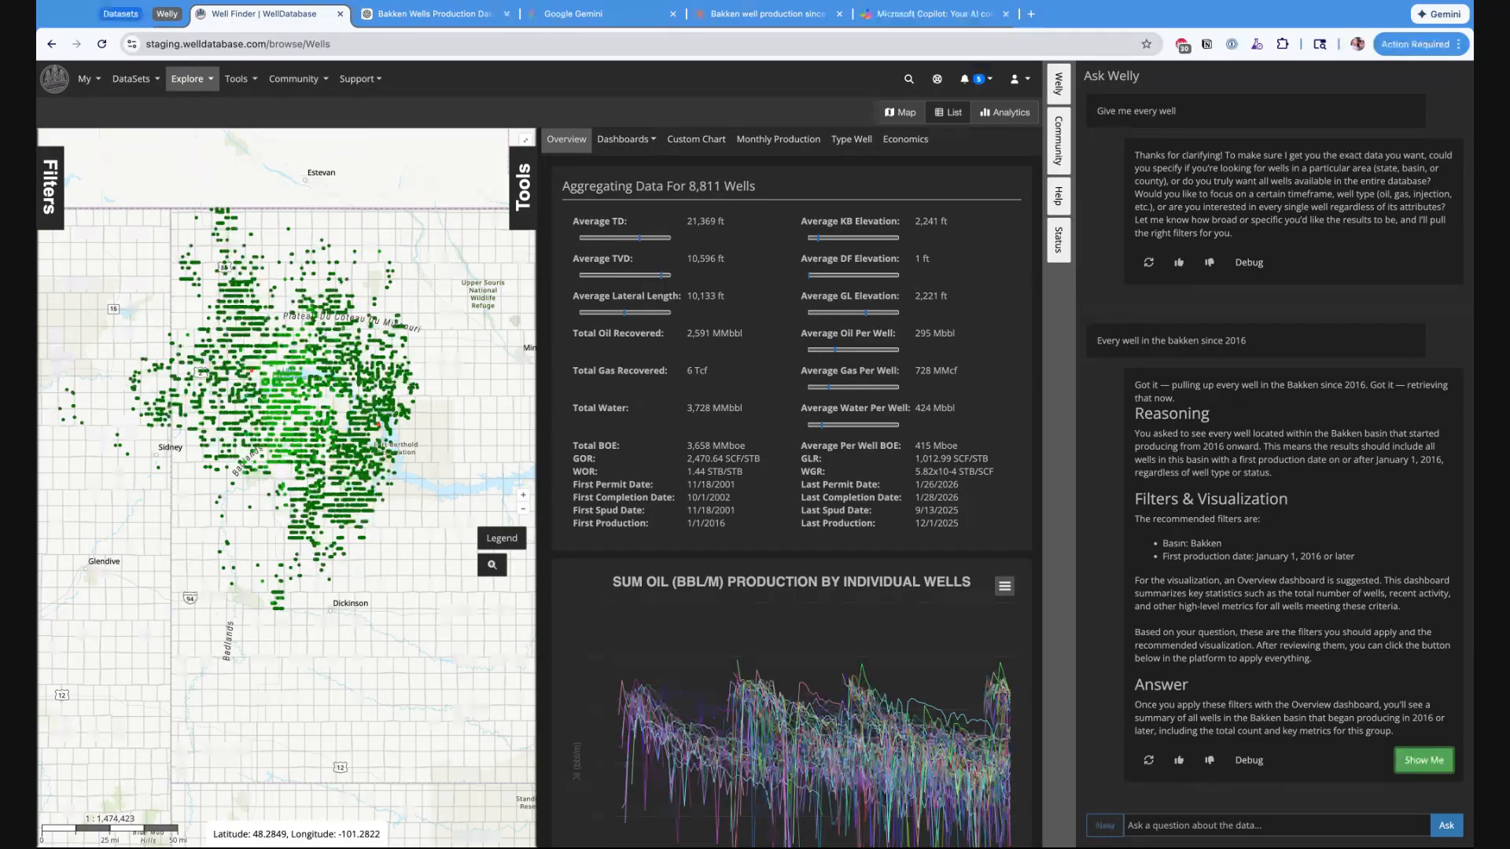
# Step: Compare Welly's Bakken well count with the answers from ChatGPT, Gemini, Claude and Copilot, and return to Well Finder
pyautogui.click(429, 15)
pyautogui.hotkey('ctrl', 'shift', 'Tab')
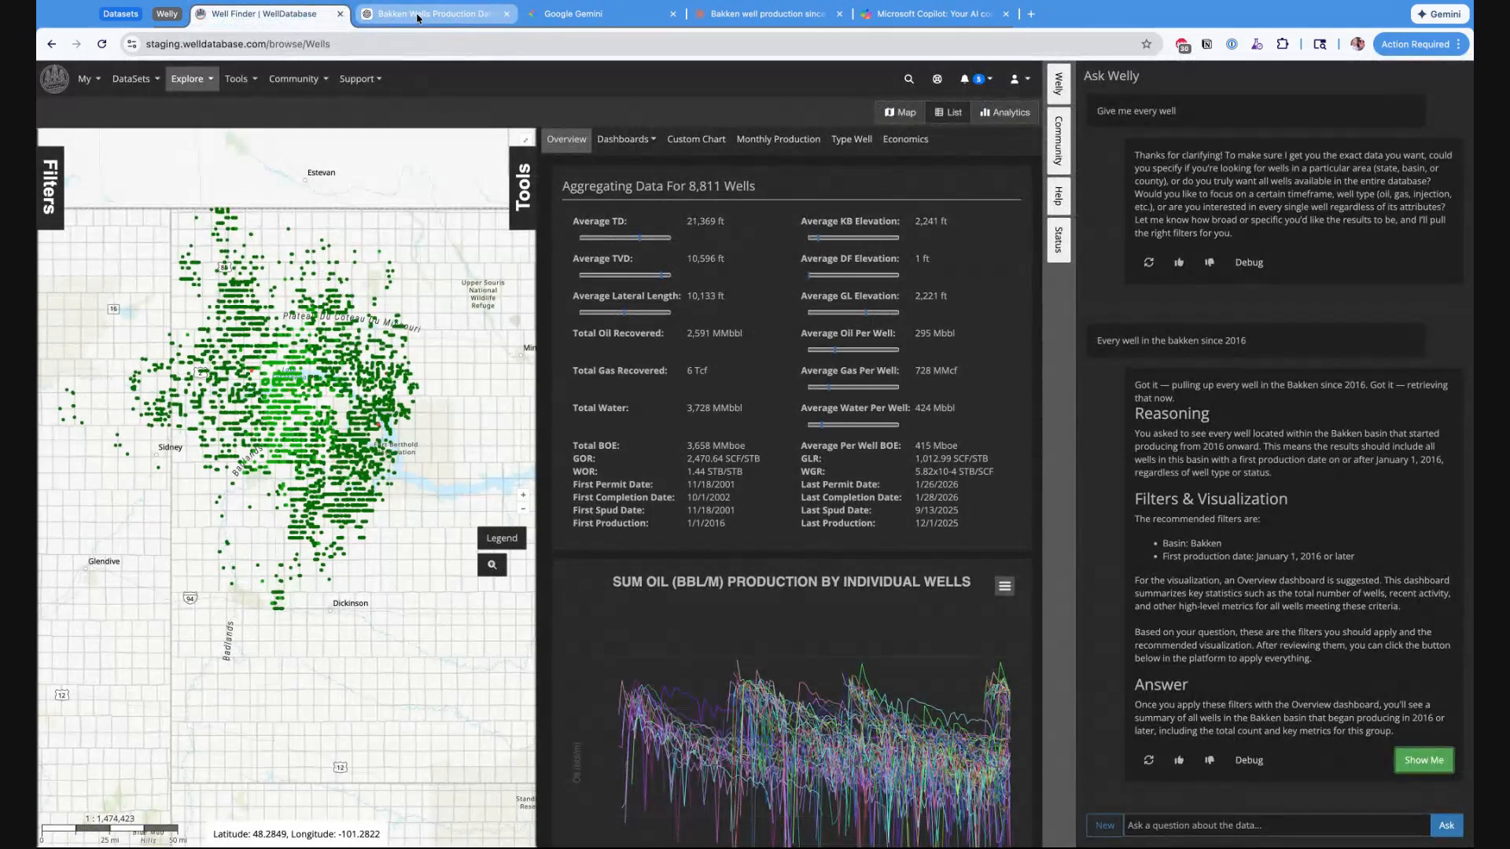
pyautogui.click(419, 15)
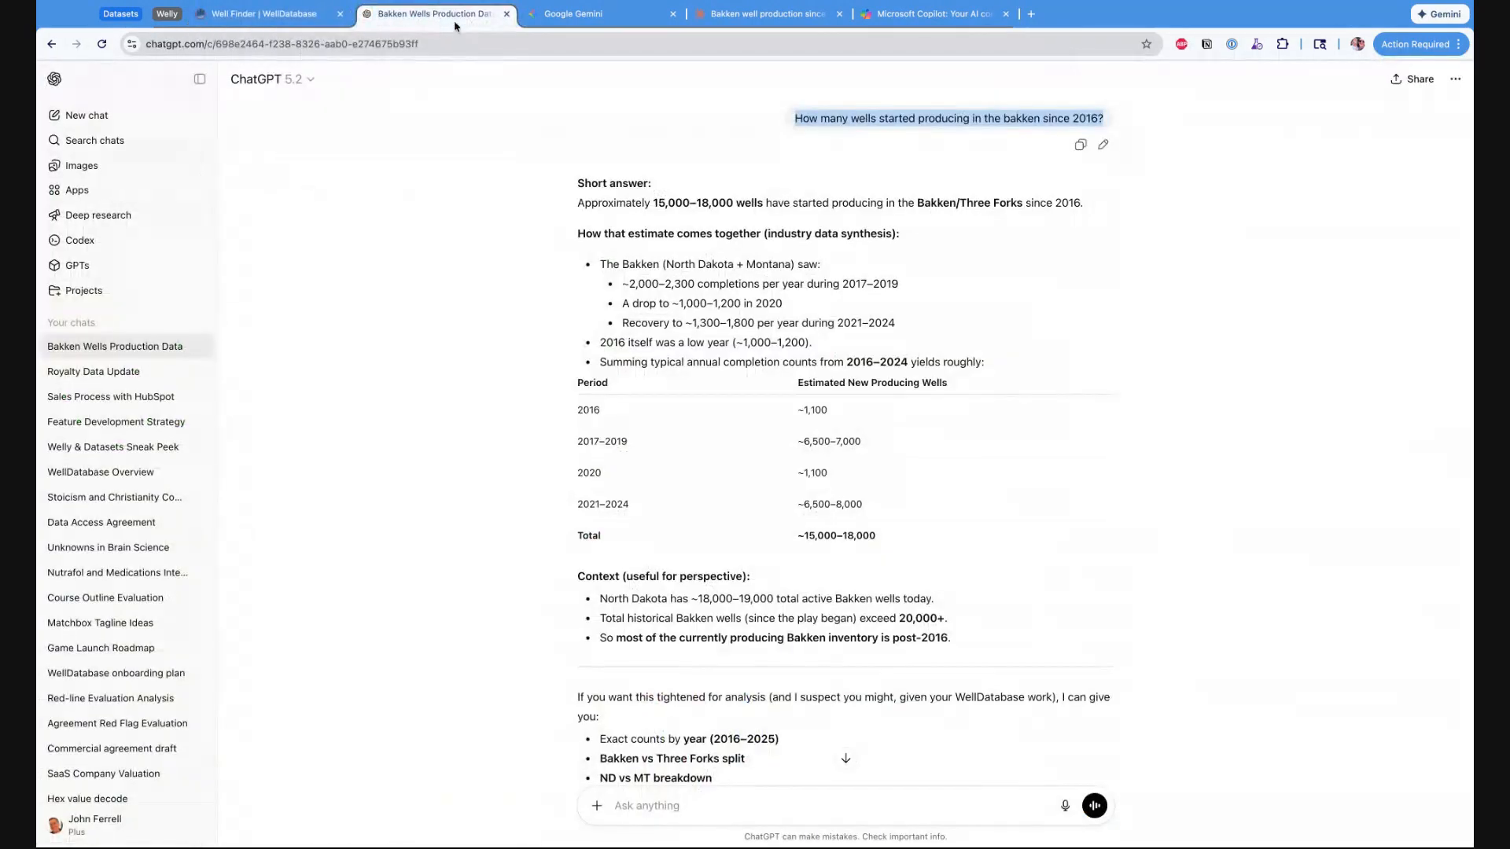
pyautogui.click(558, 9)
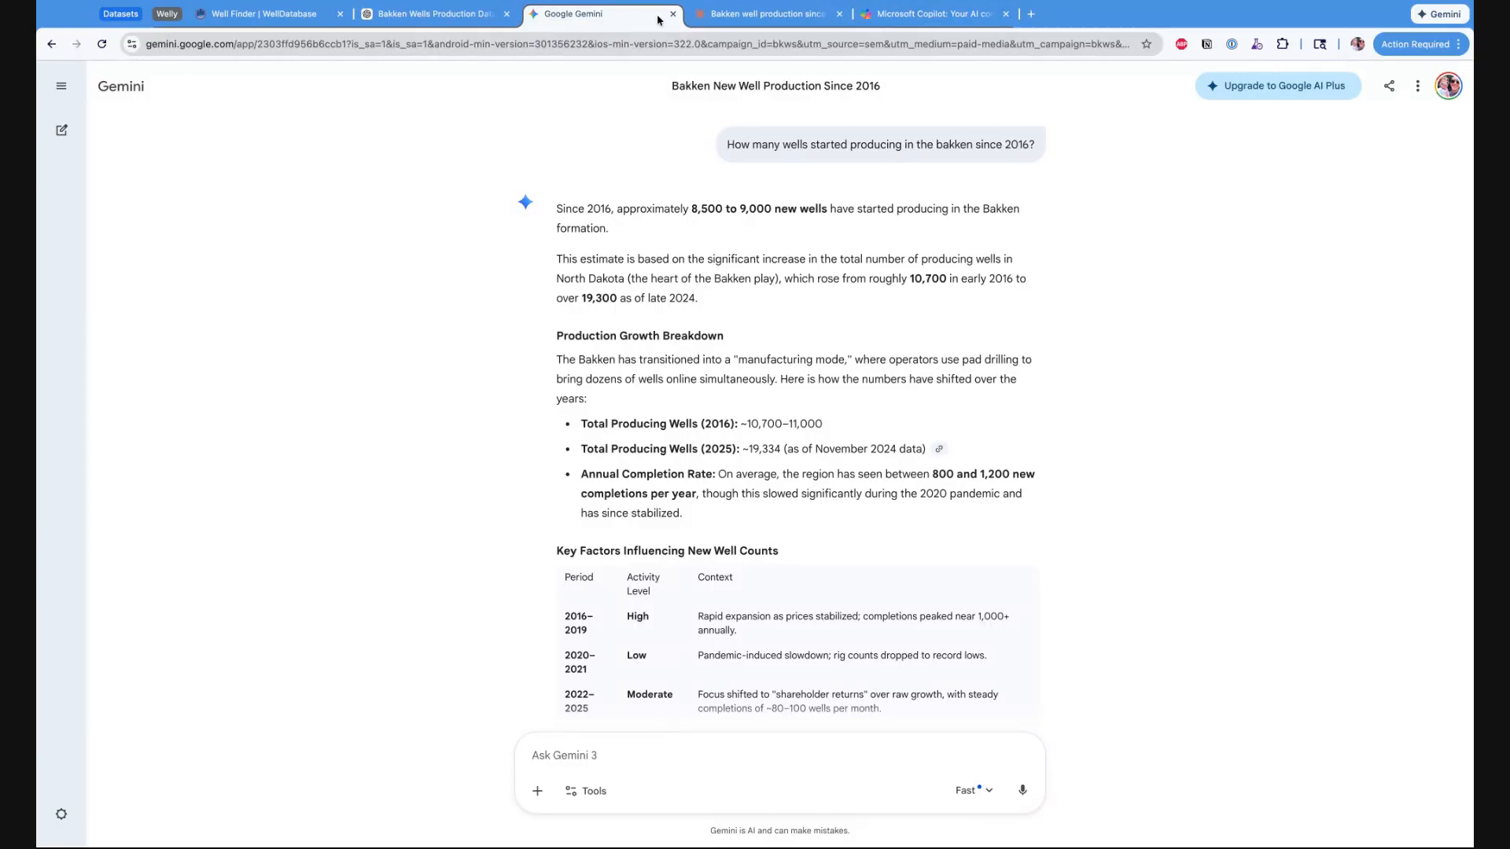
pyautogui.click(746, 22)
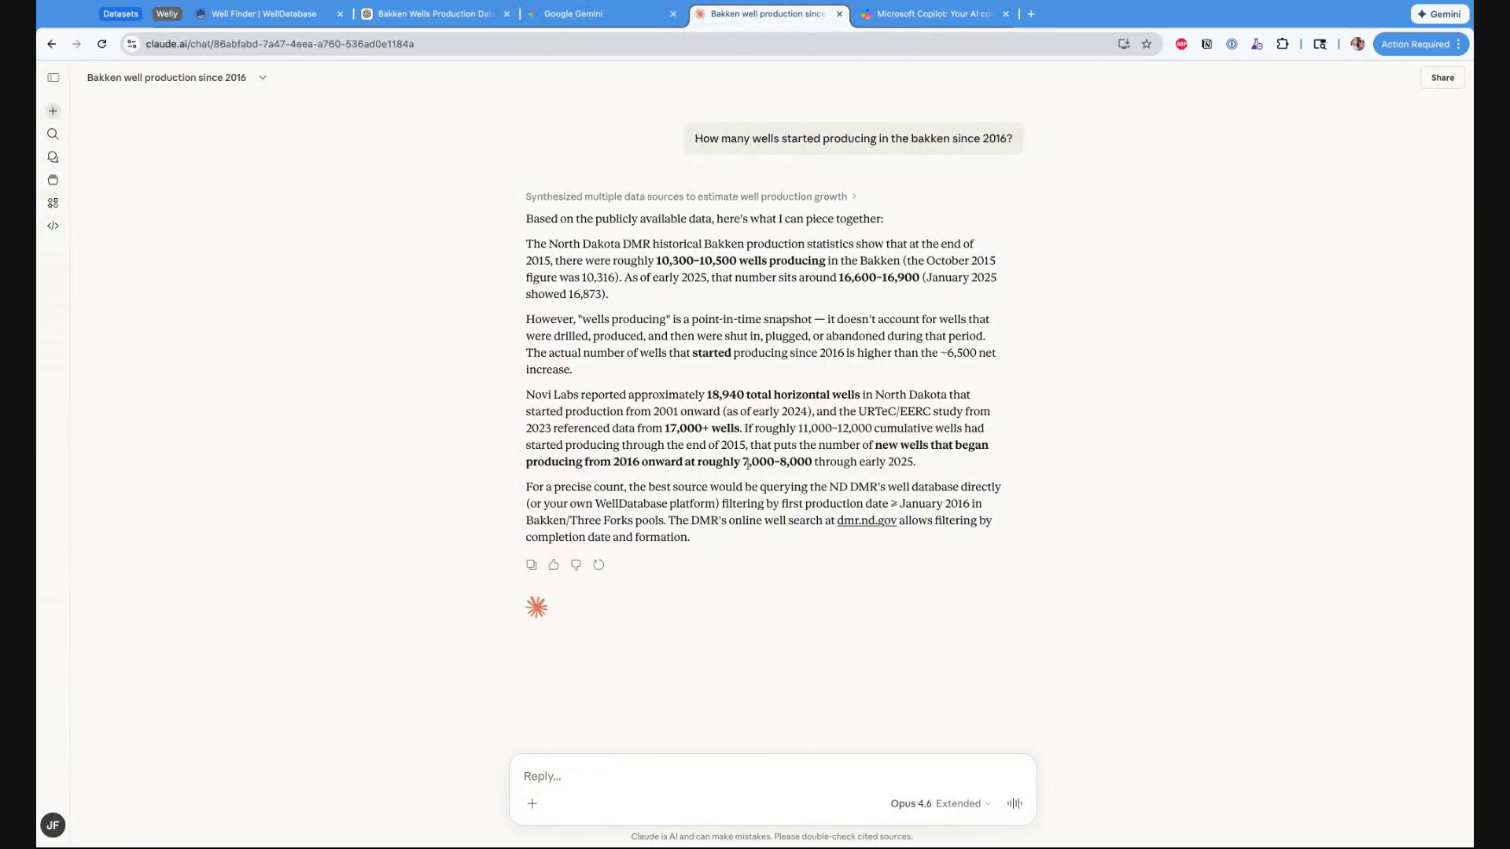
pyautogui.click(904, 22)
pyautogui.click(273, 21)
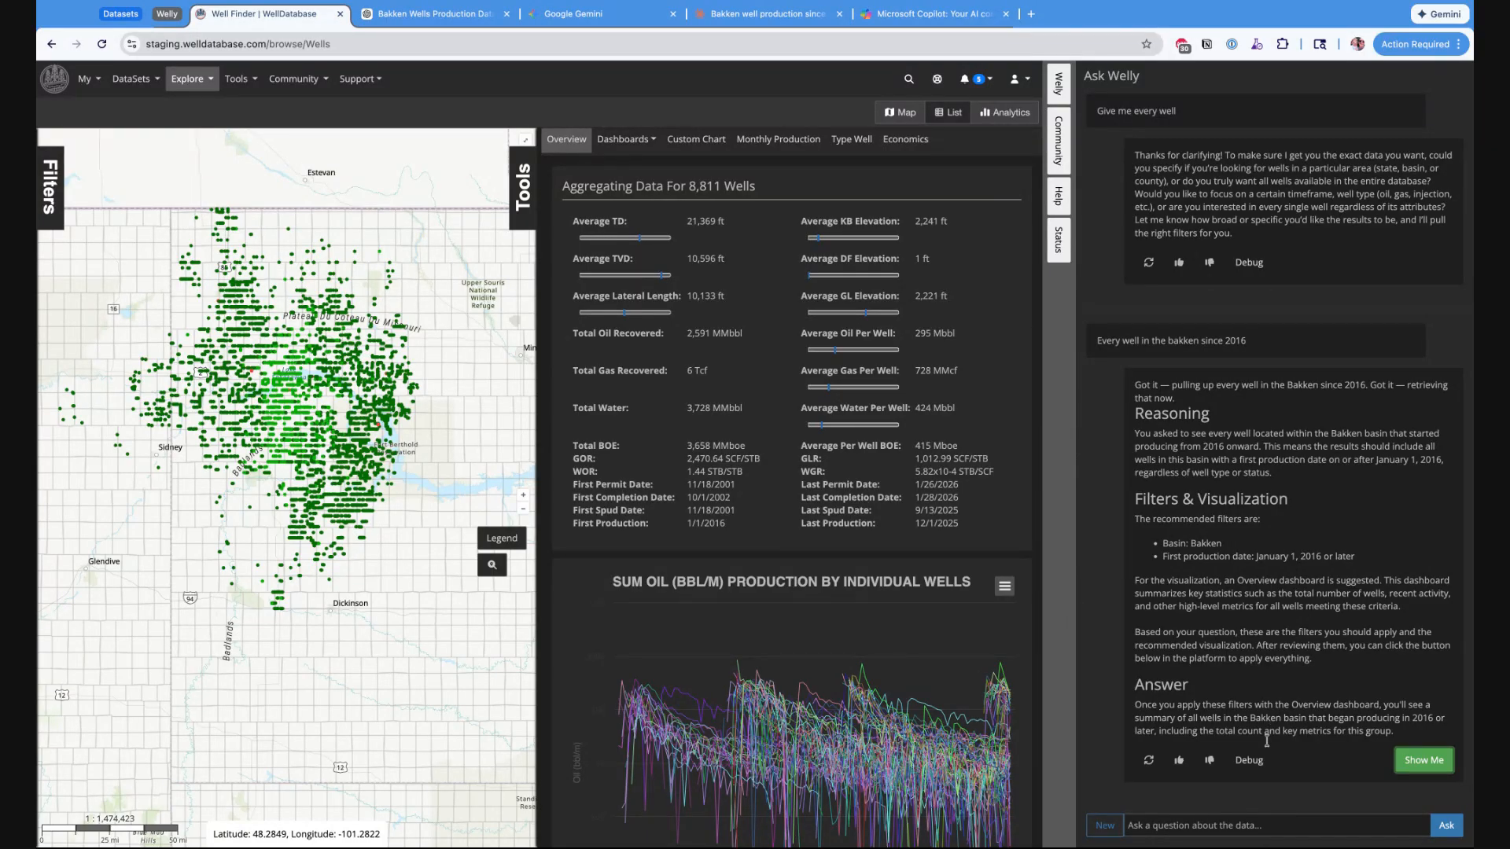
# Step: Ask Welly to "show me a type curve for these wells" and display the suggested type well view
pyautogui.click(1267, 830)
pyautogui.write('show me a type curve f')
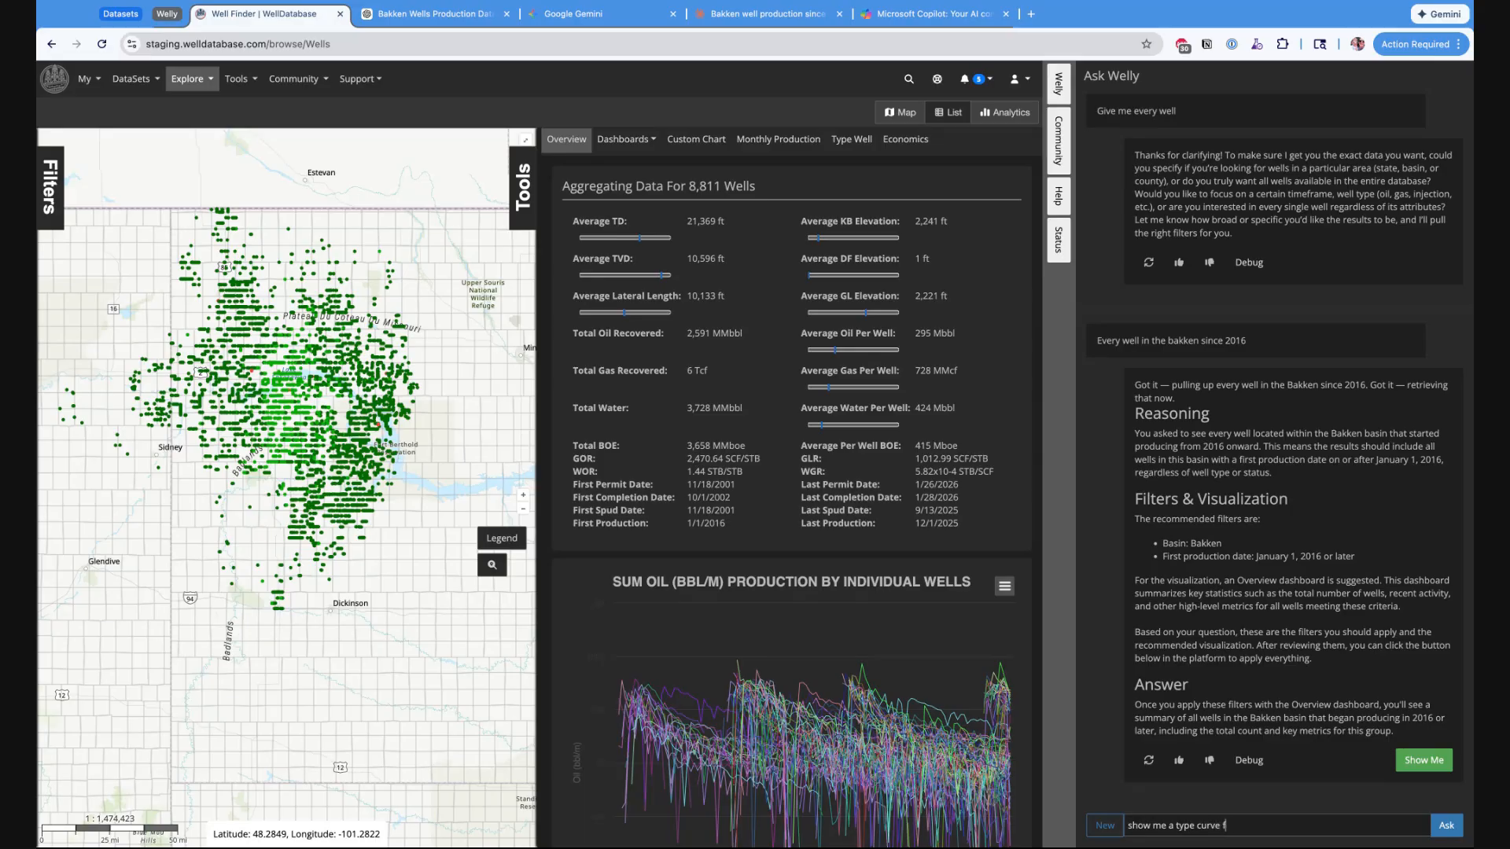
pyautogui.write('lls')
pyautogui.press('Return')
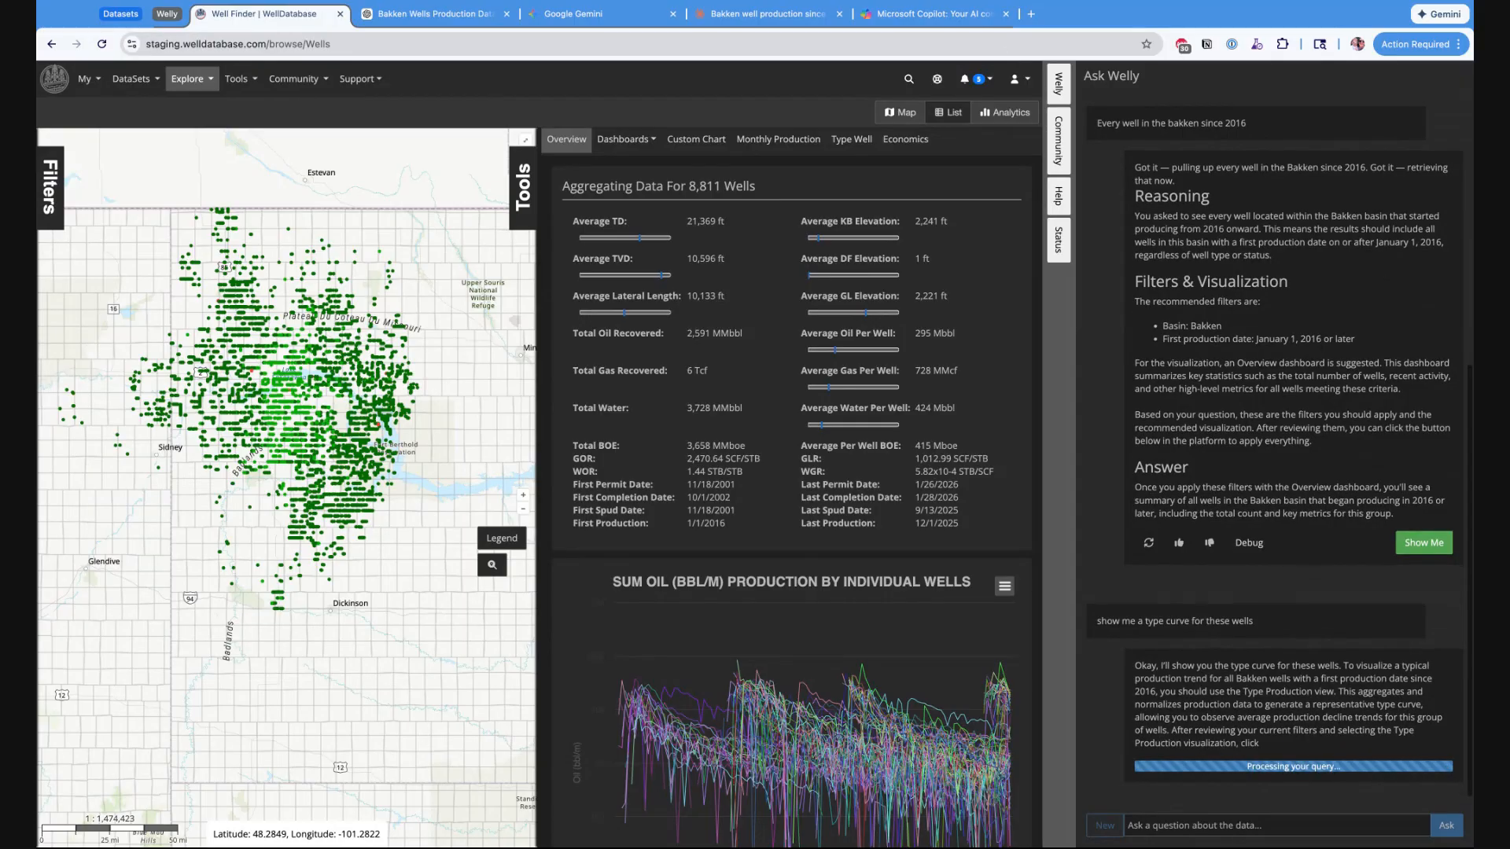
pyautogui.click(1425, 760)
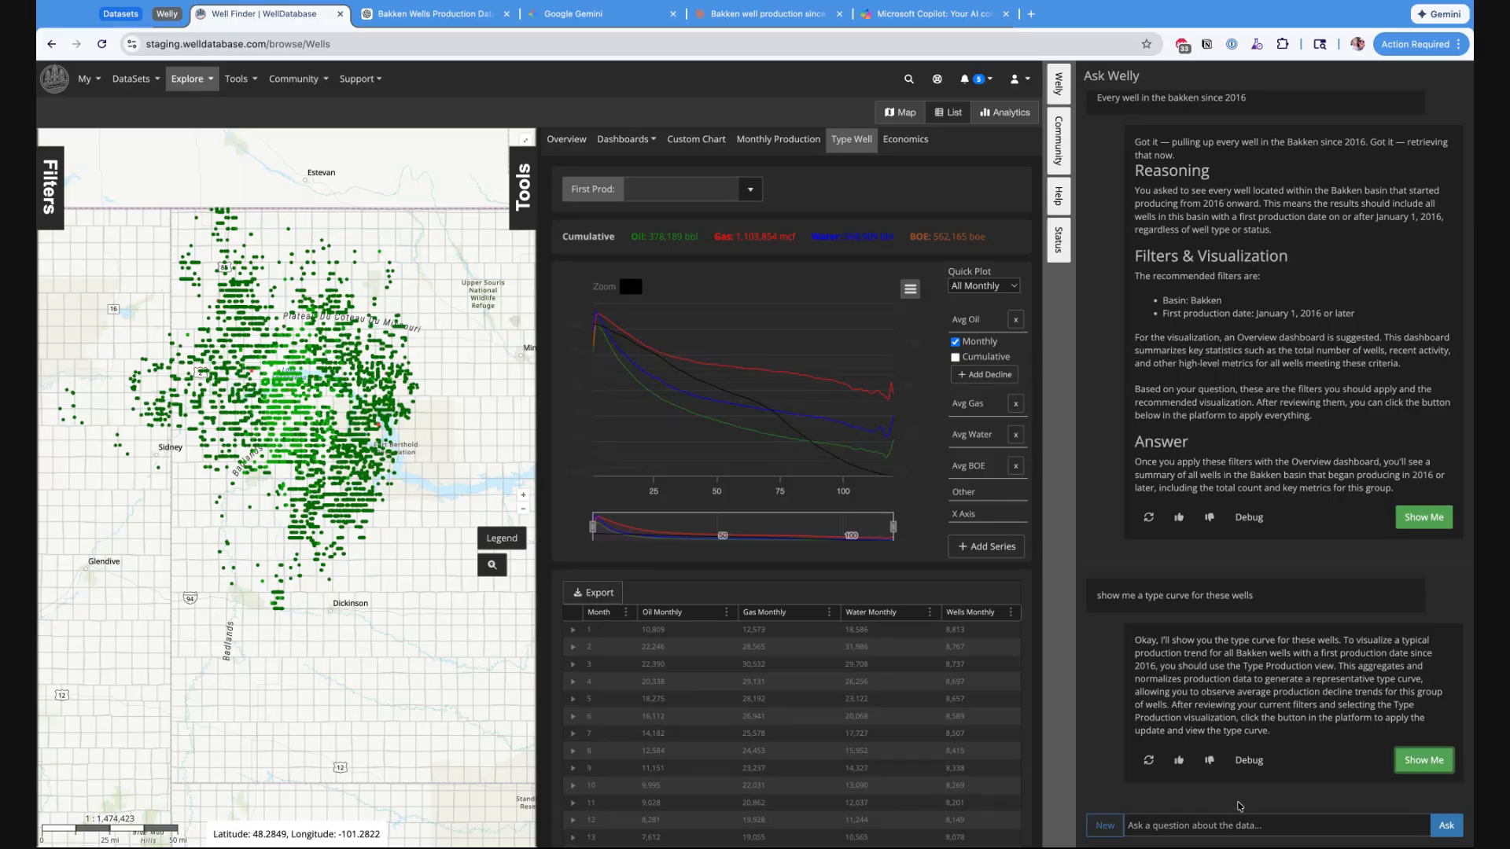
# Step: Ask Welly "let's compare production between operators for these wells" and display the suggested Production dashboard
pyautogui.click(1232, 827)
pyautogui.write("let's co")
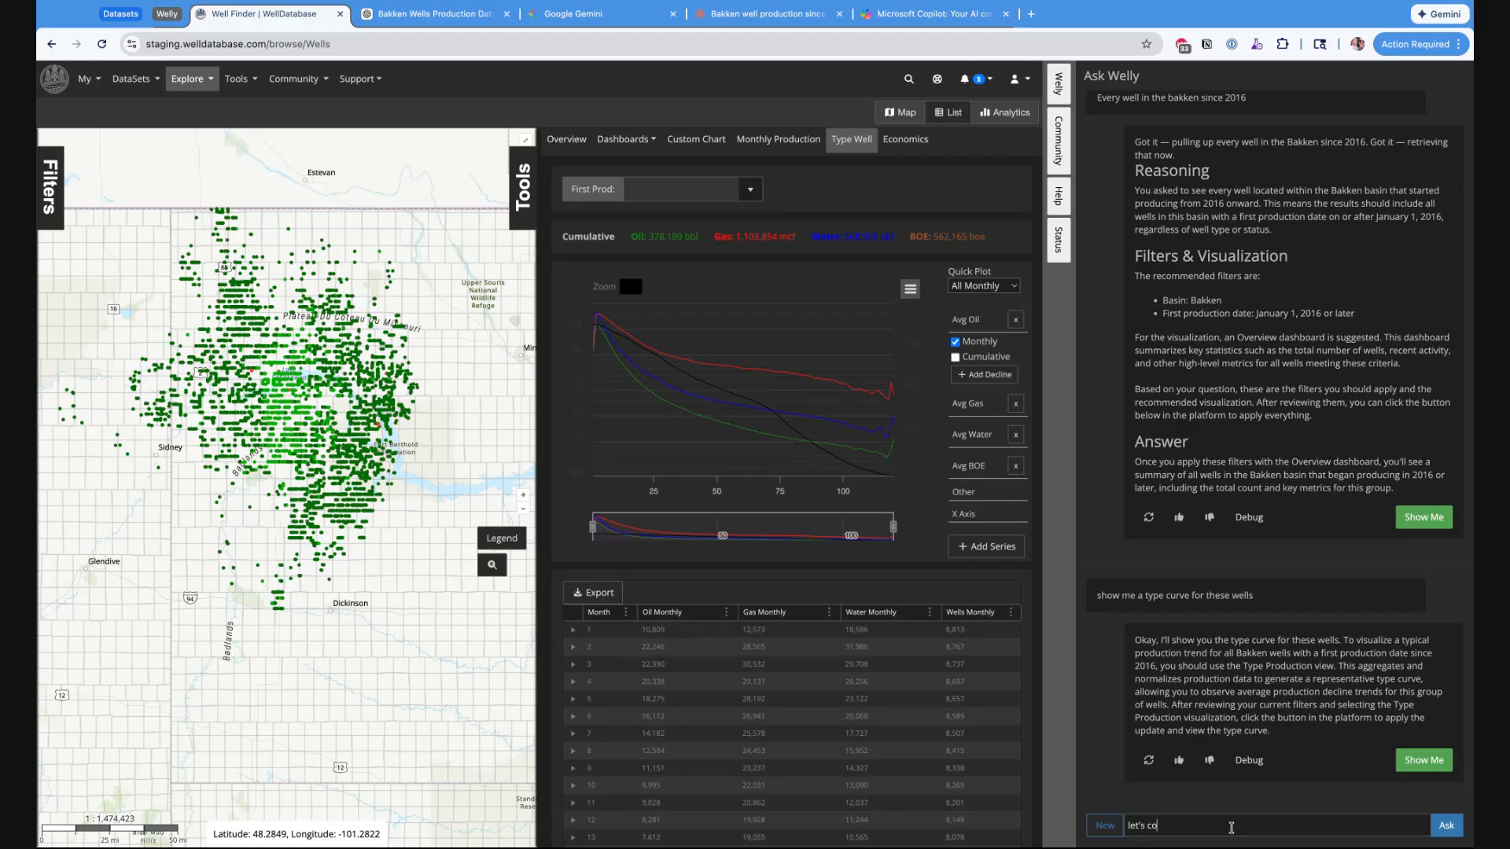
pyautogui.write('mpare production between operators for these wells')
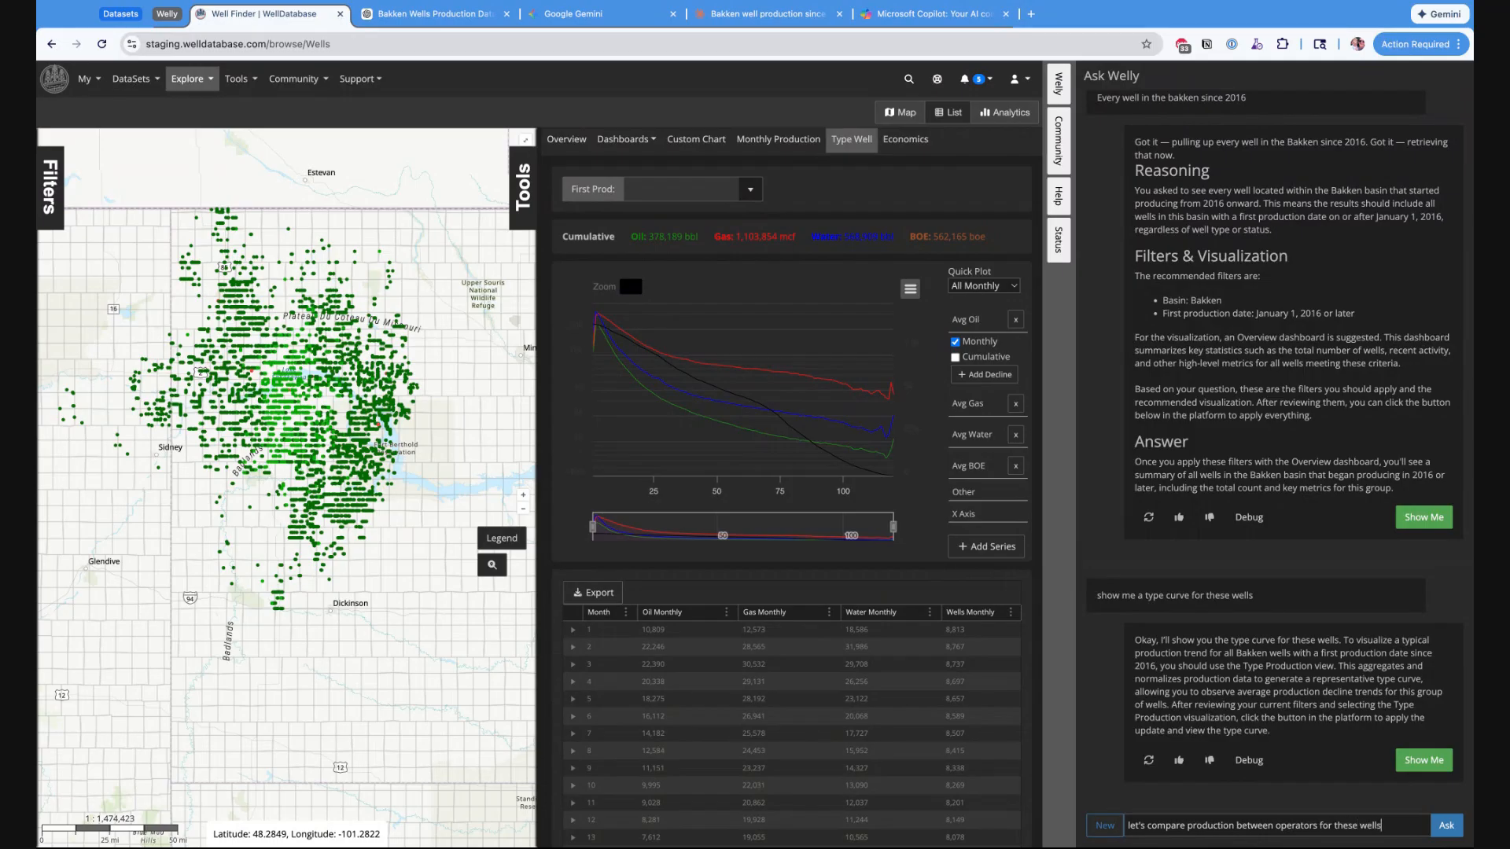
pyautogui.press('Return')
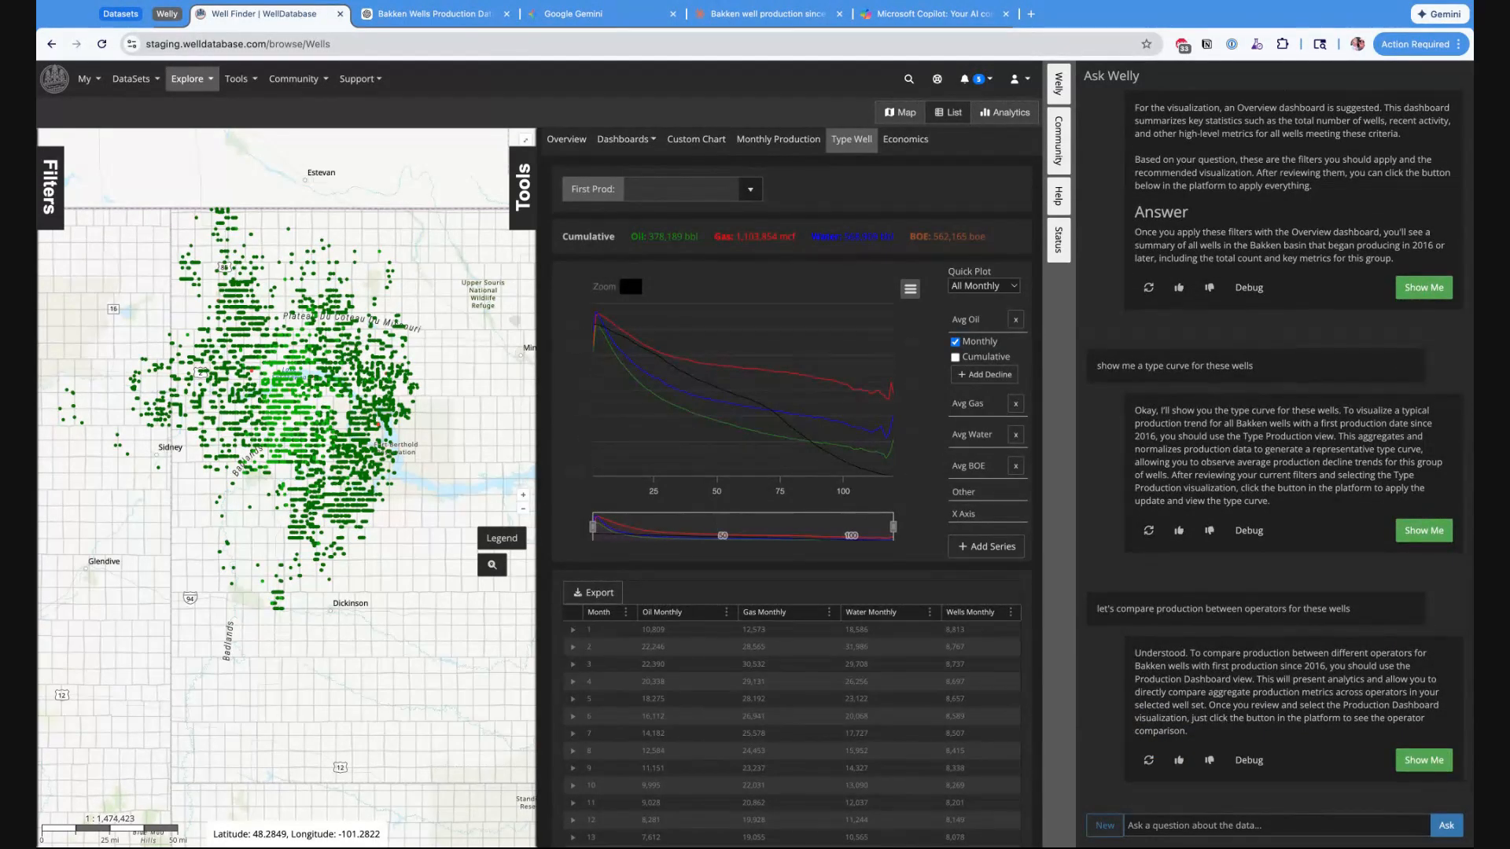
pyautogui.click(1410, 763)
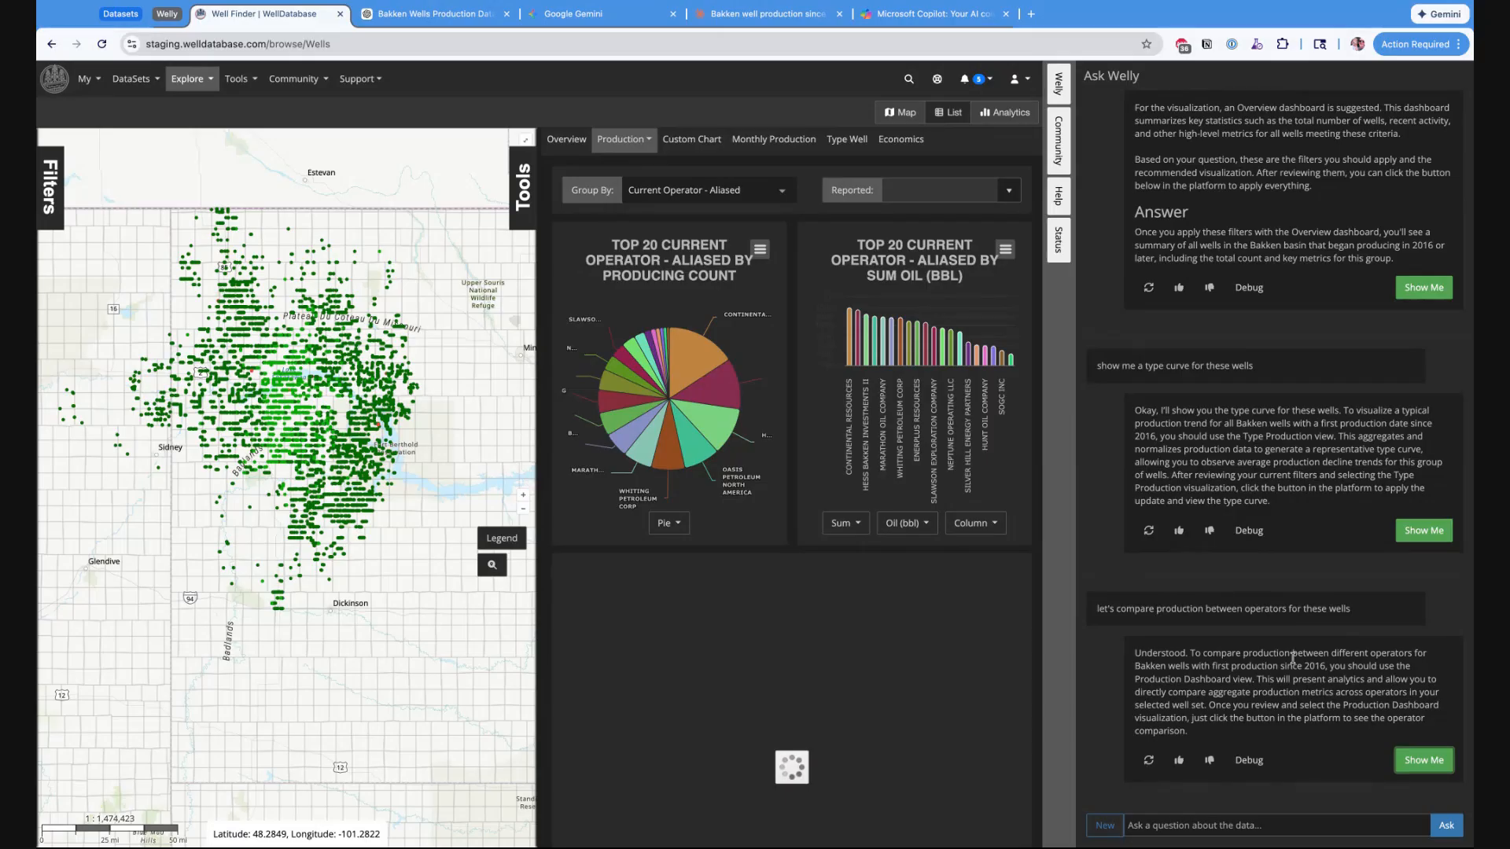
pyautogui.click(630, 143)
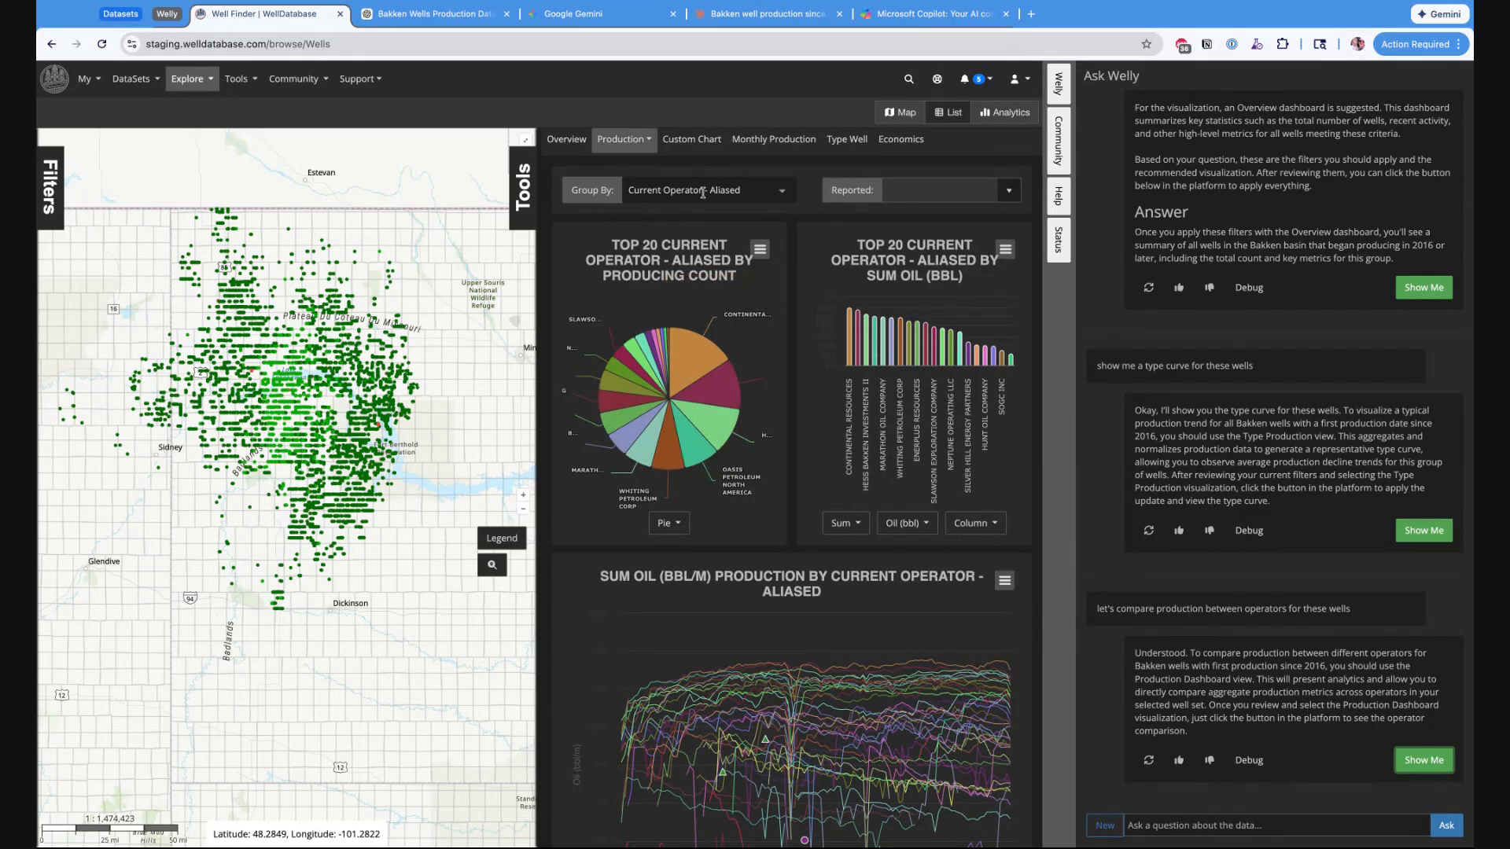